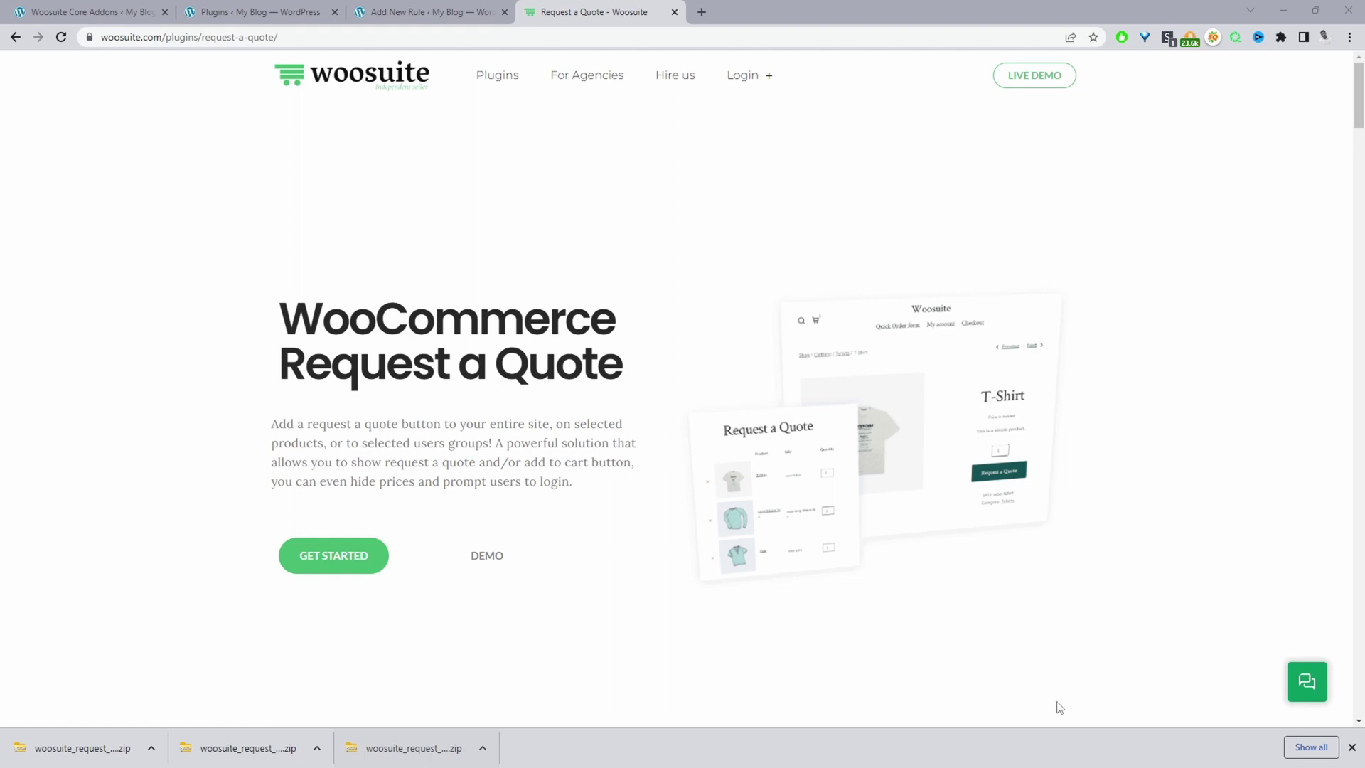
Open the management page of the Request a Quote add-on from the Woosuite add-ons list in a separate tab
{"action": "key", "text": "ctrl+1"}
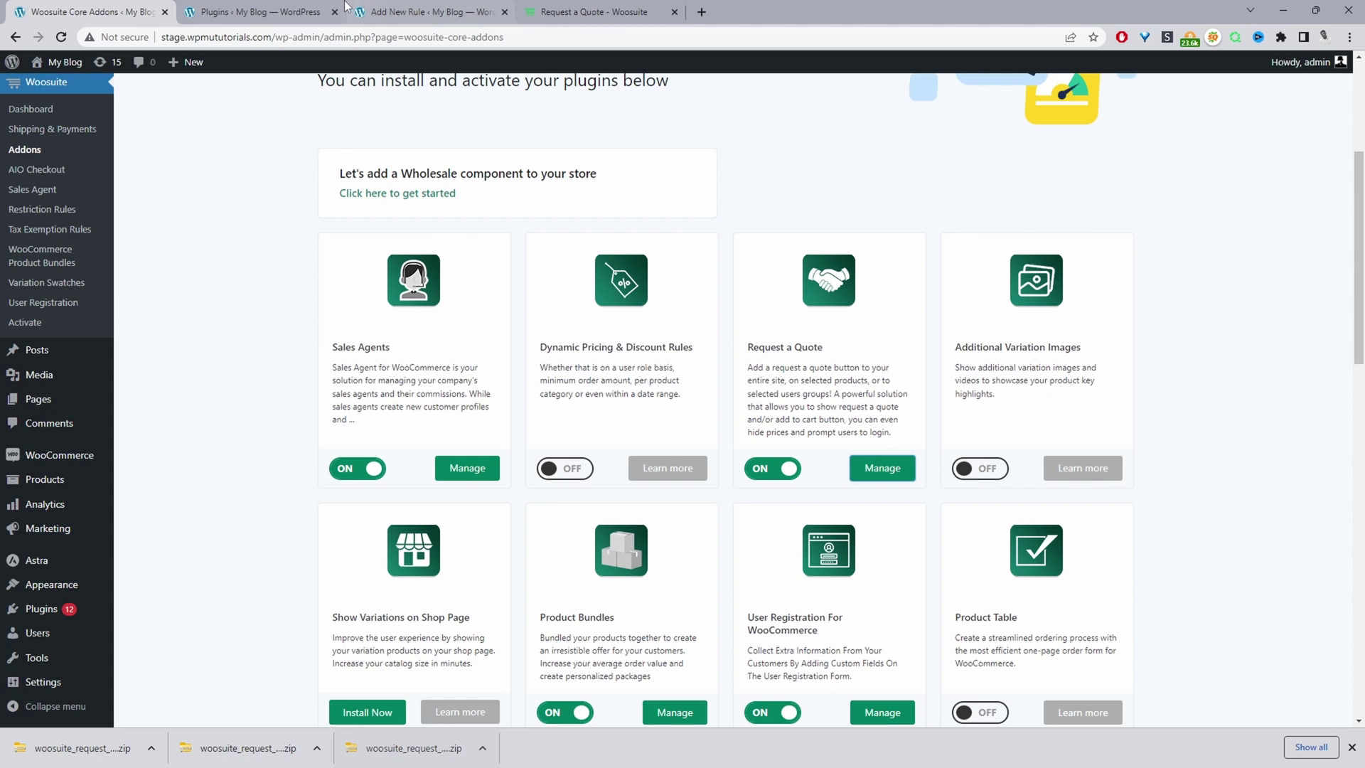
{"action": "mouse_move", "coordinate": [47, 615]}
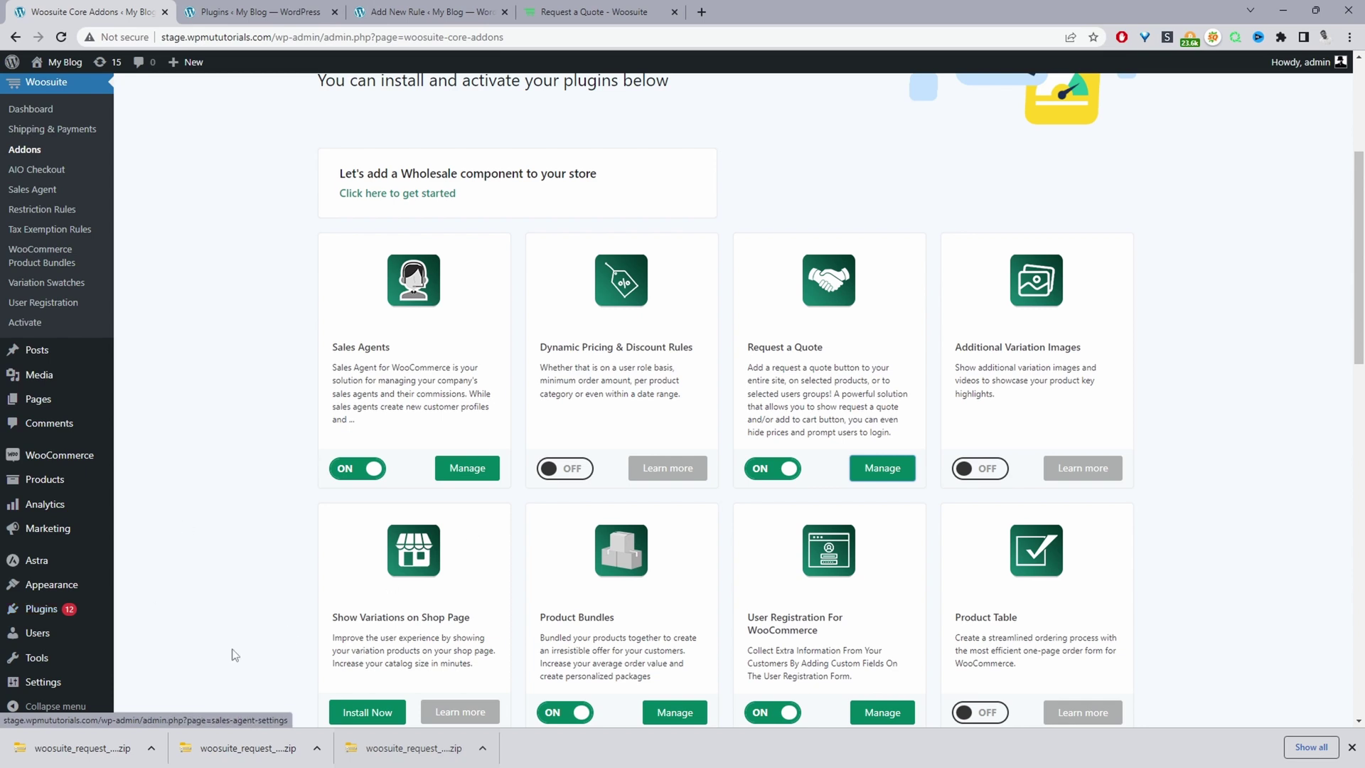
{"action": "scroll", "coordinate": [257, 628], "scroll_direction": "up", "scroll_amount": 1}
{"action": "scroll", "coordinate": [257, 628], "scroll_direction": "up", "scroll_amount": 4}
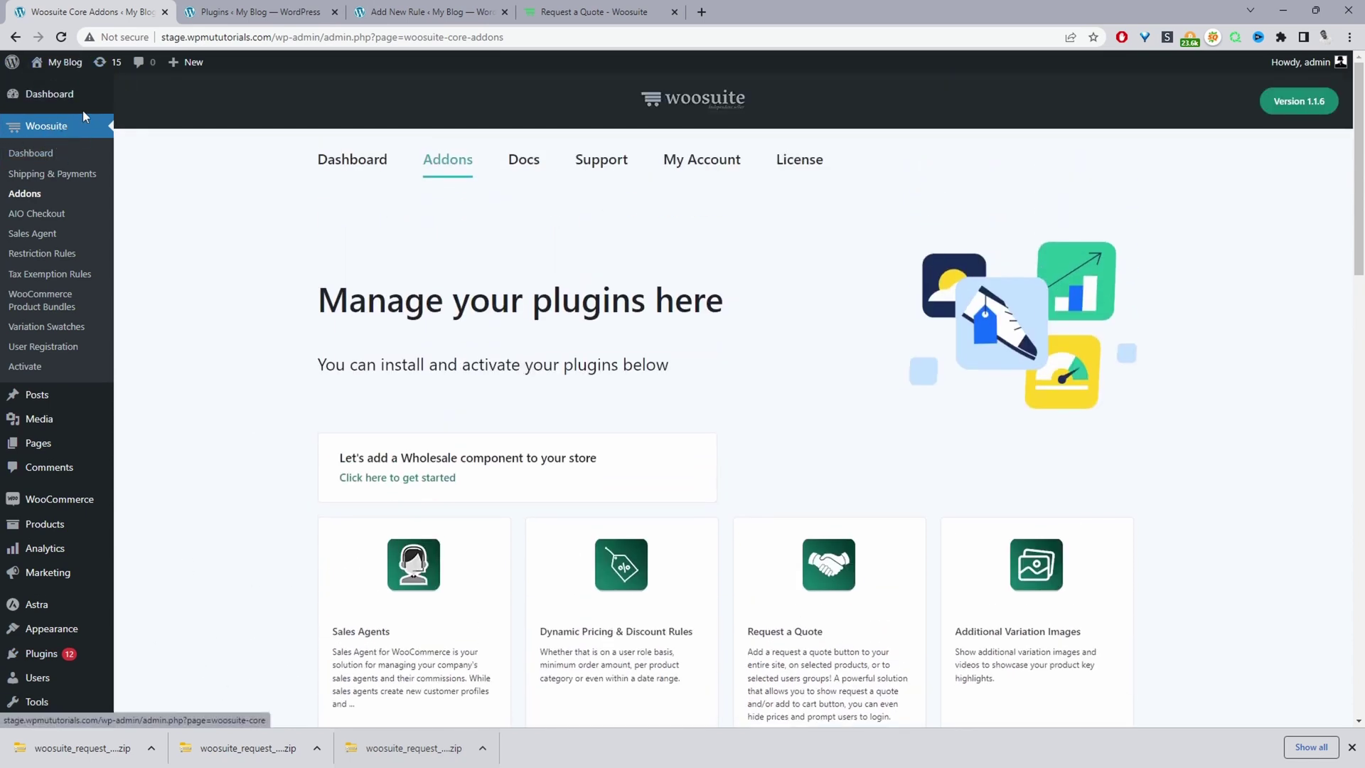
{"action": "scroll", "coordinate": [84, 135], "scroll_direction": "down", "scroll_amount": 2}
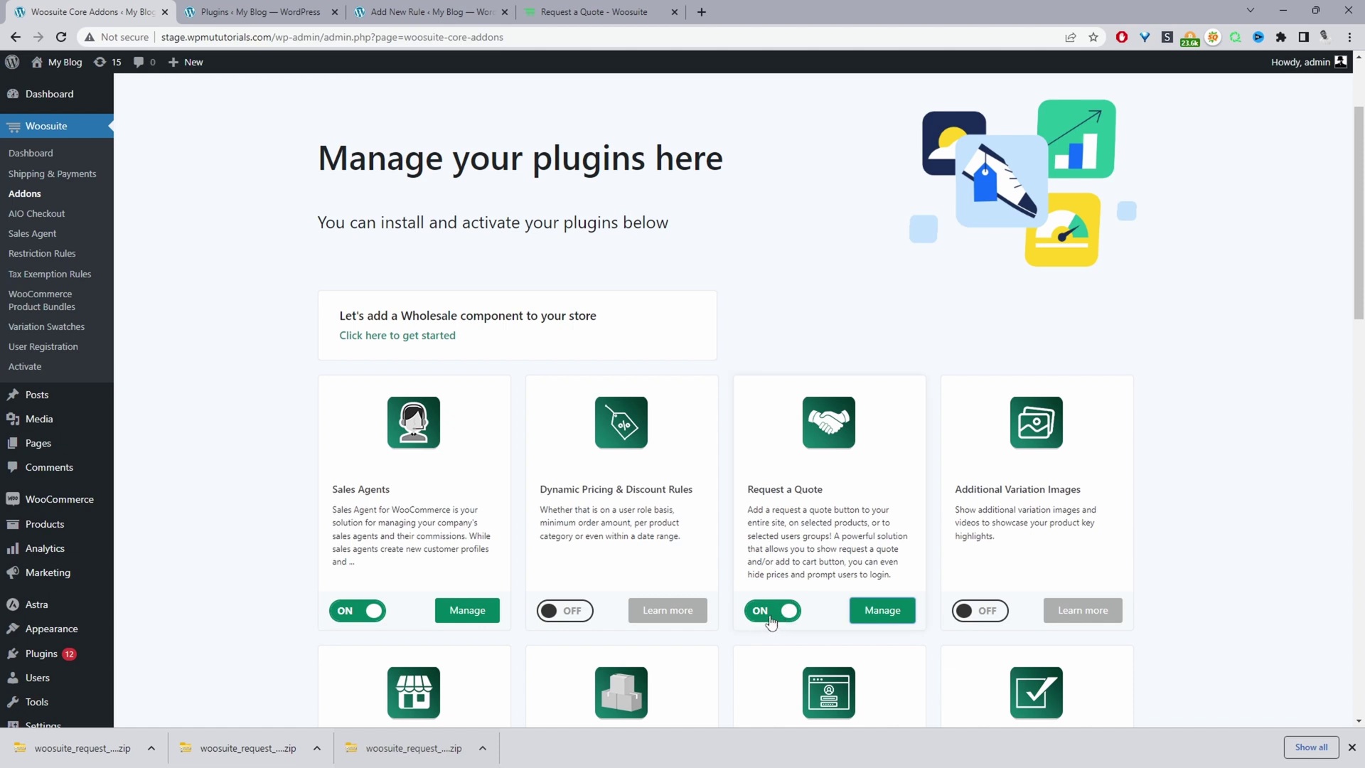
{"action": "middle_click", "coordinate": [892, 617]}
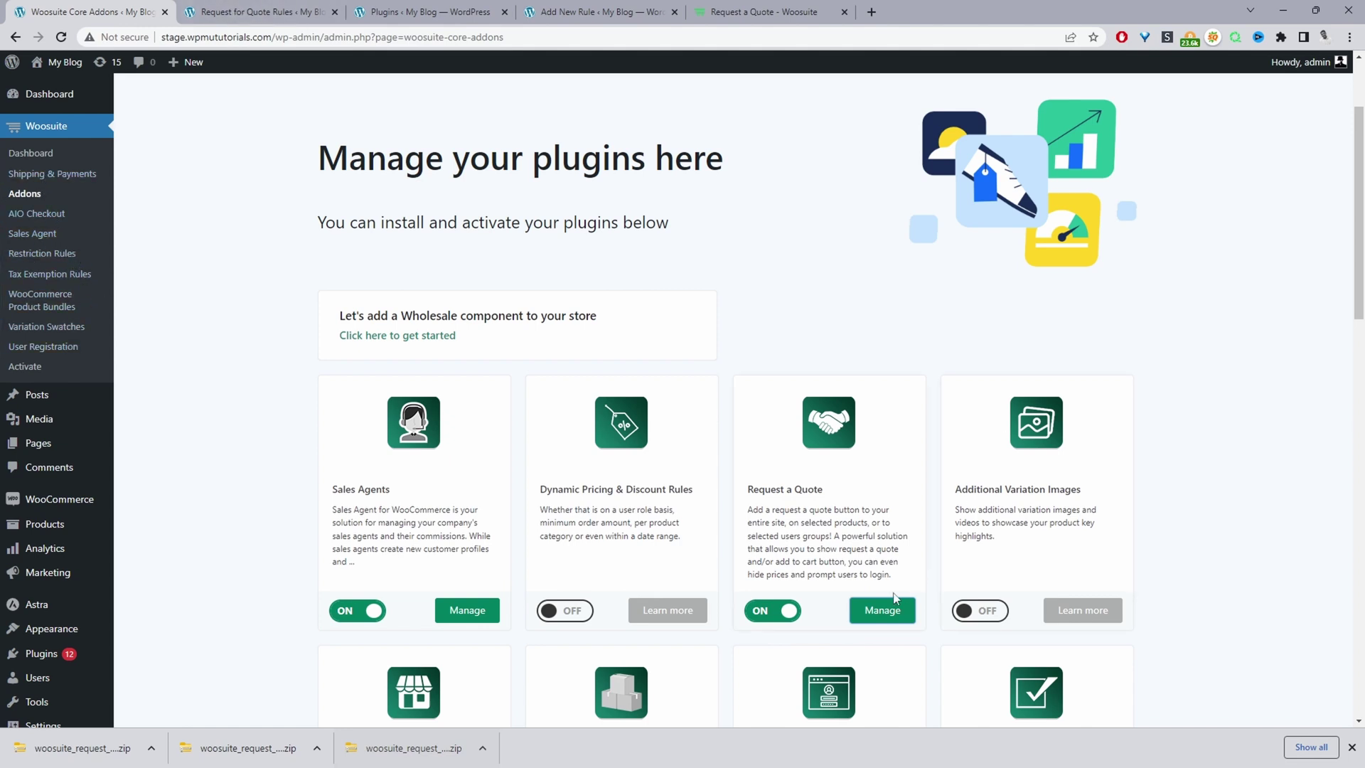
{"action": "left_click", "coordinate": [305, 11]}
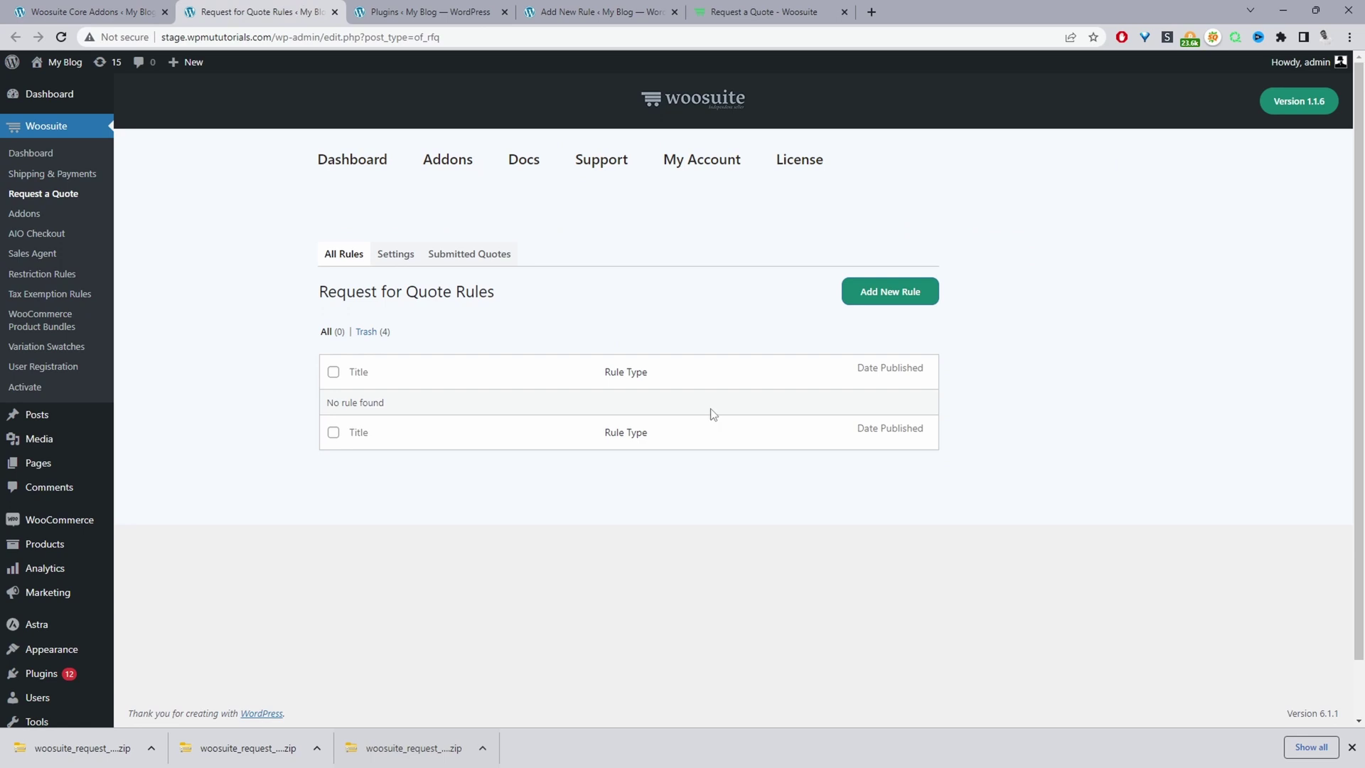
Add a new request-for-quote rule titled "quote for admin"
{"action": "left_click", "coordinate": [886, 301]}
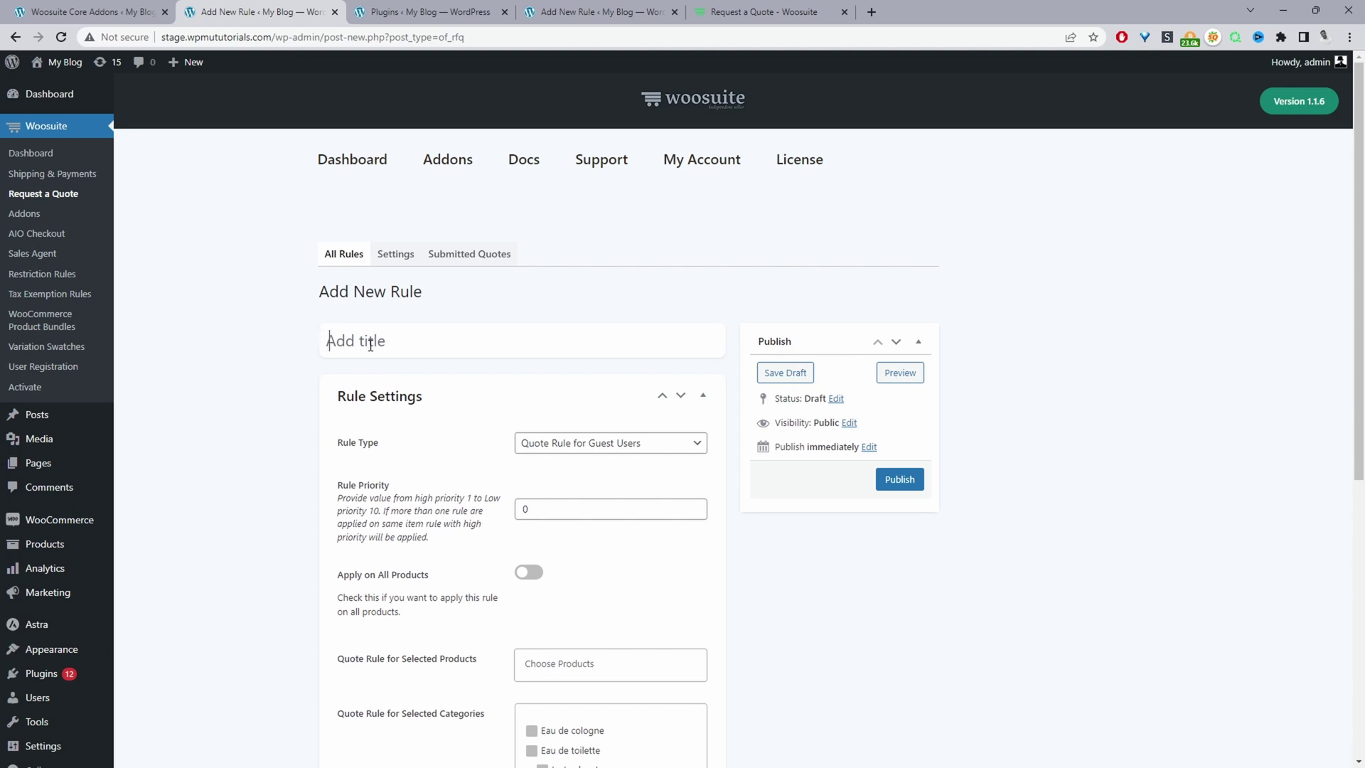
{"action": "type", "text": "quot"}
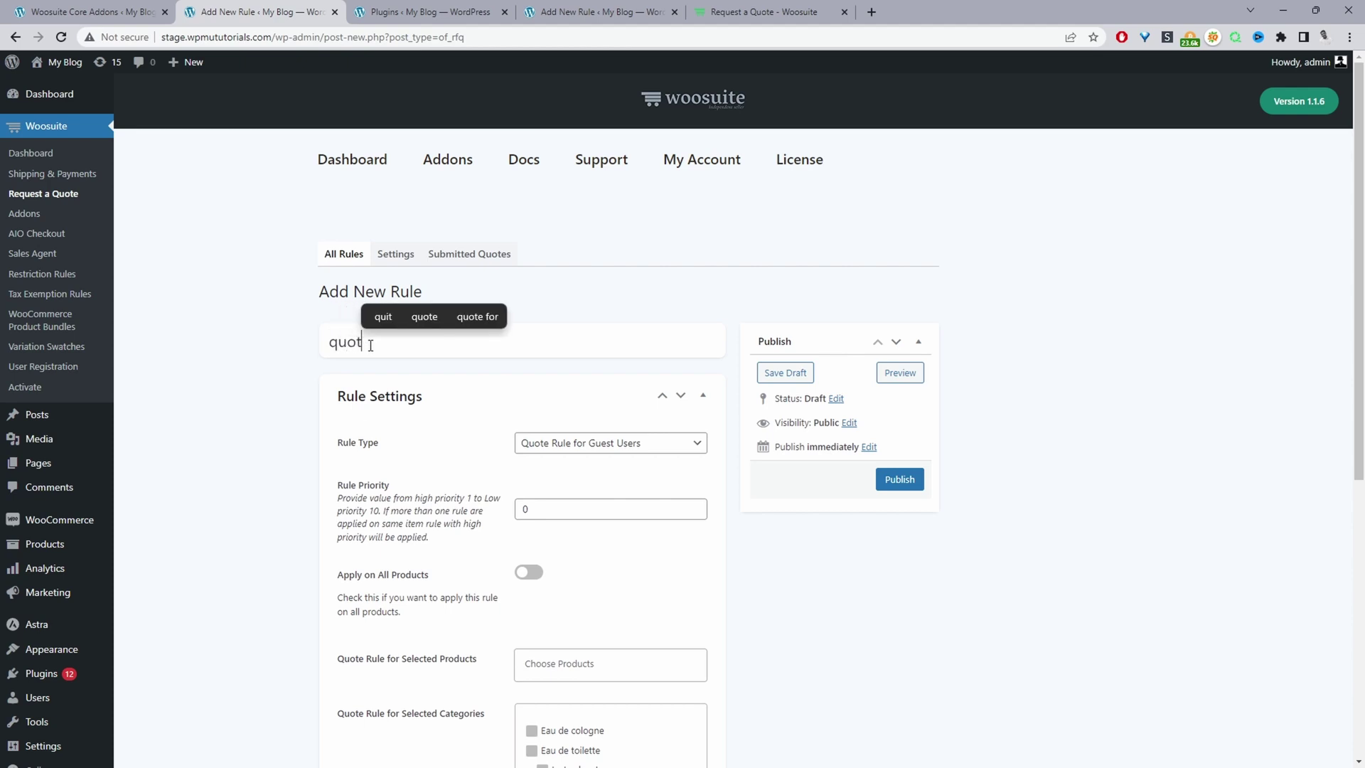
{"action": "type", "text": "e for admin"}
{"action": "left_click", "coordinate": [429, 341]}
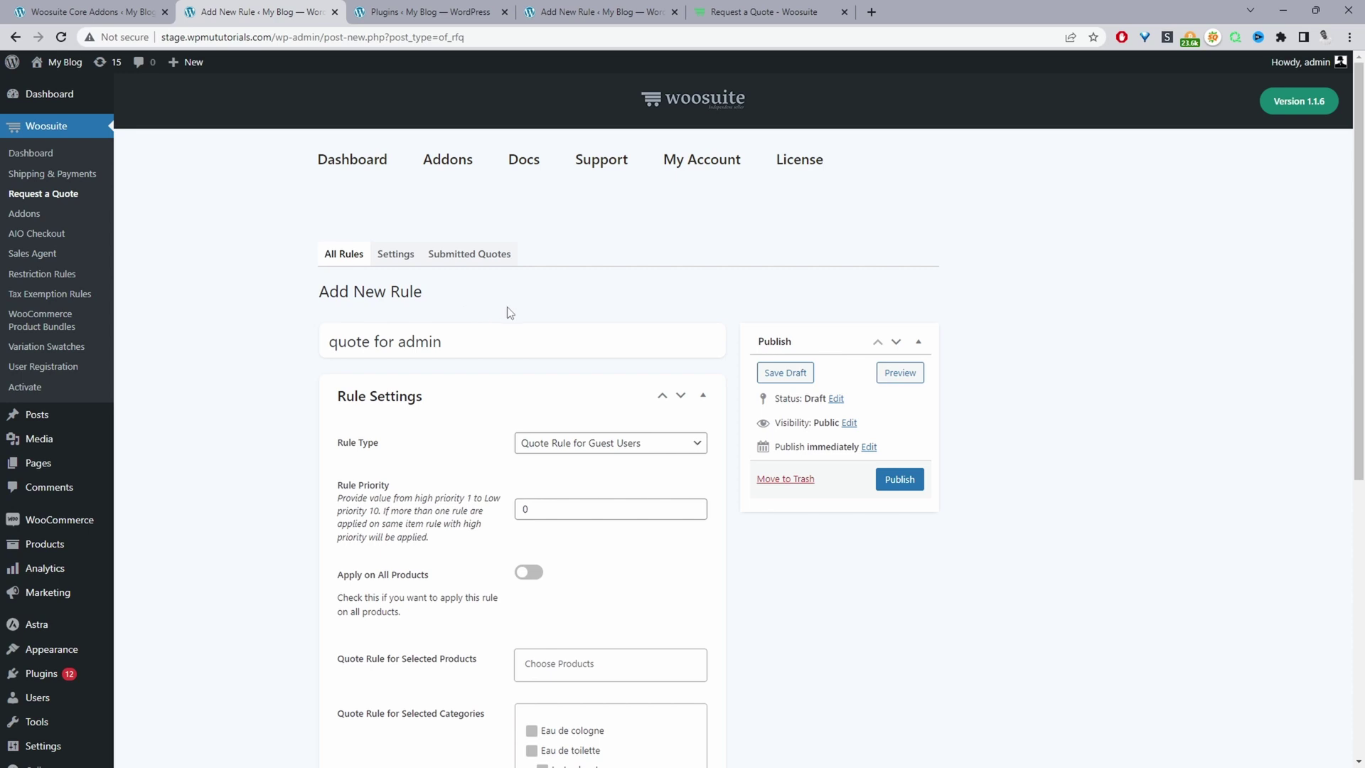
Set the rule type to Quote Rule for Registered Users and the rule priority to 1
{"action": "left_click", "coordinate": [552, 452]}
{"action": "left_click", "coordinate": [556, 471]}
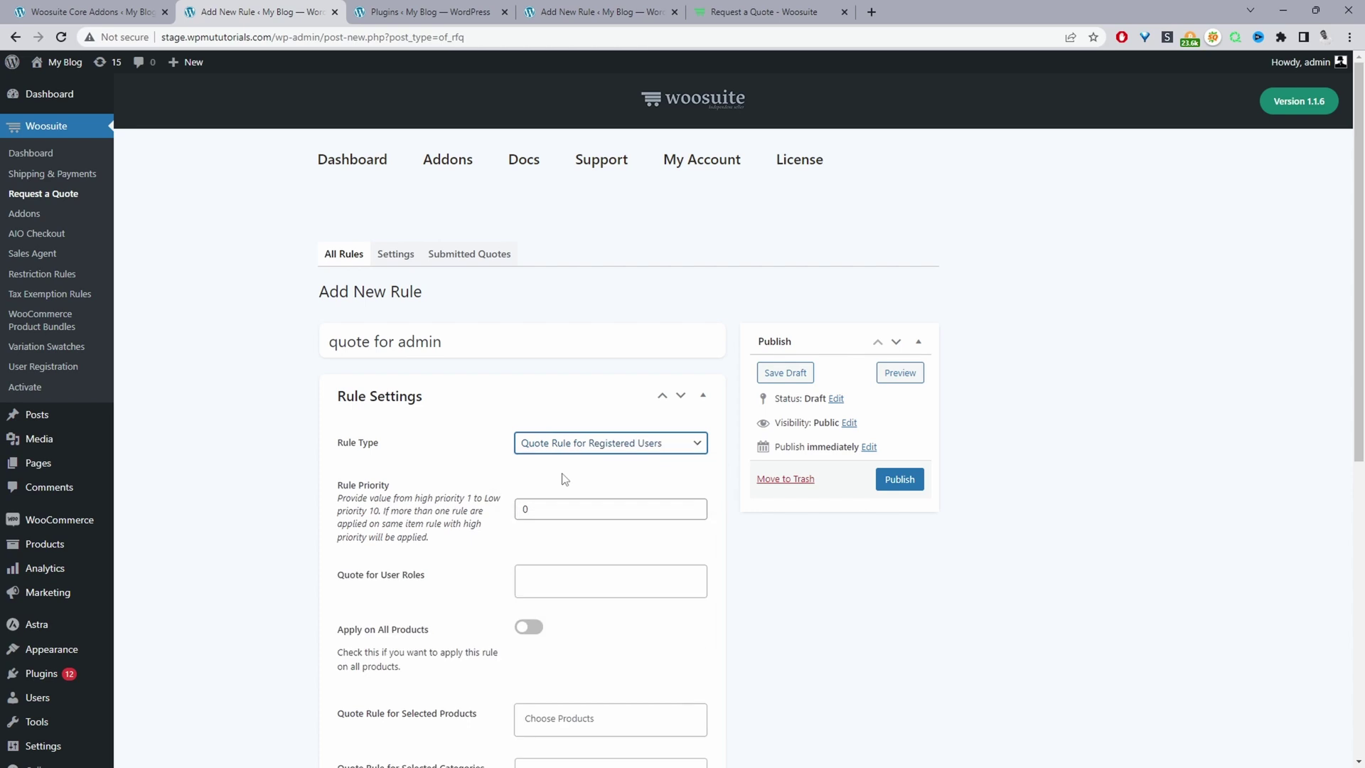
{"action": "double_click", "coordinate": [524, 509]}
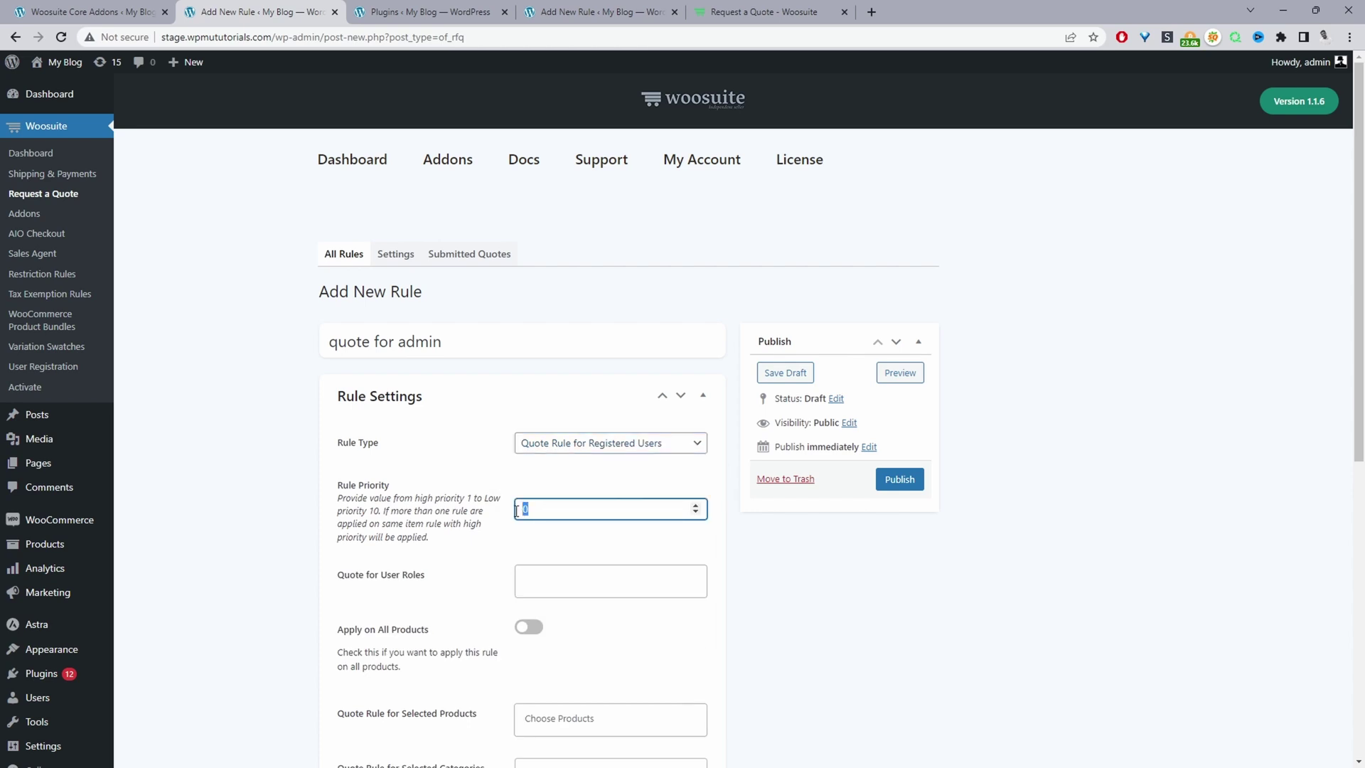
{"action": "type", "text": "1"}
Assign the quote rule to the Administrator user role
{"action": "scroll", "coordinate": [522, 509], "scroll_direction": "down", "scroll_amount": 1}
{"action": "left_click", "coordinate": [554, 502]}
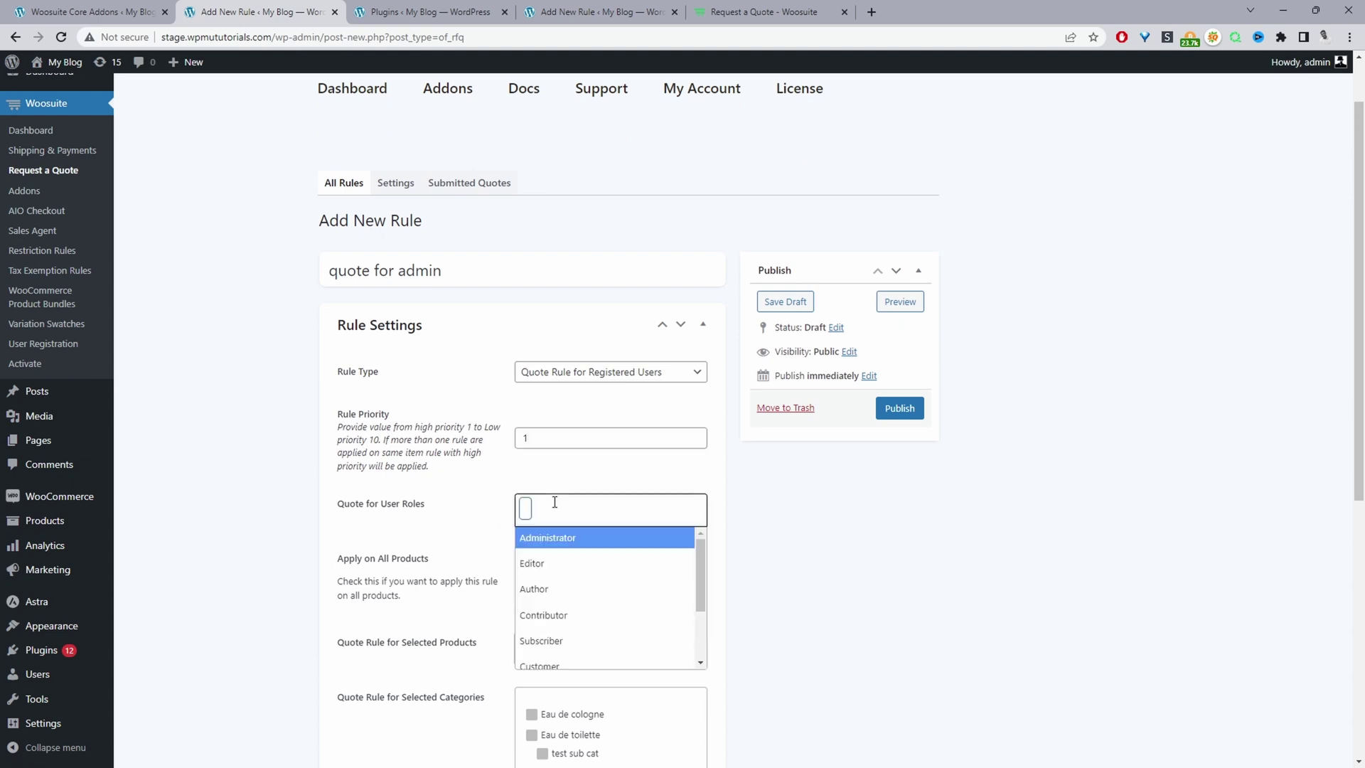
{"action": "left_click", "coordinate": [552, 543]}
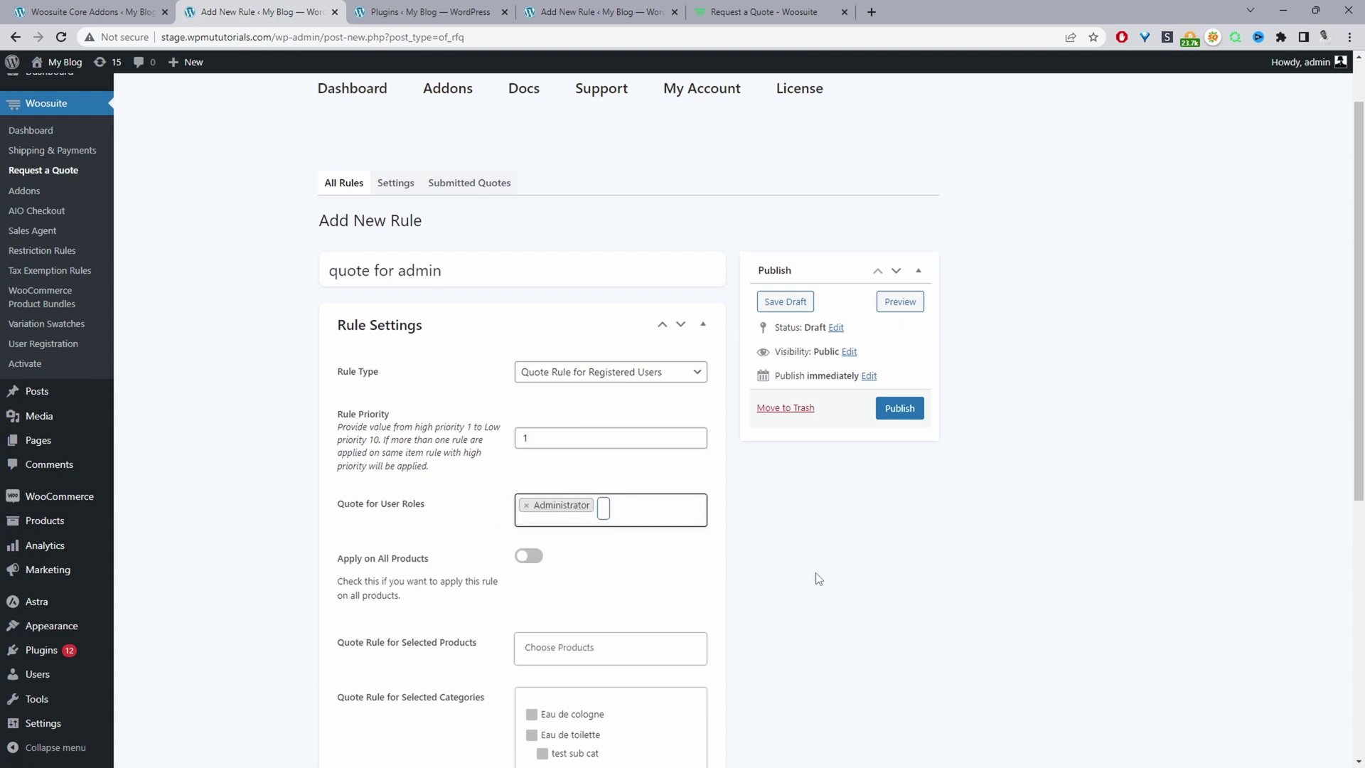
Enable applying the quote rule on all products
{"action": "scroll", "coordinate": [829, 579], "scroll_direction": "down", "scroll_amount": 4}
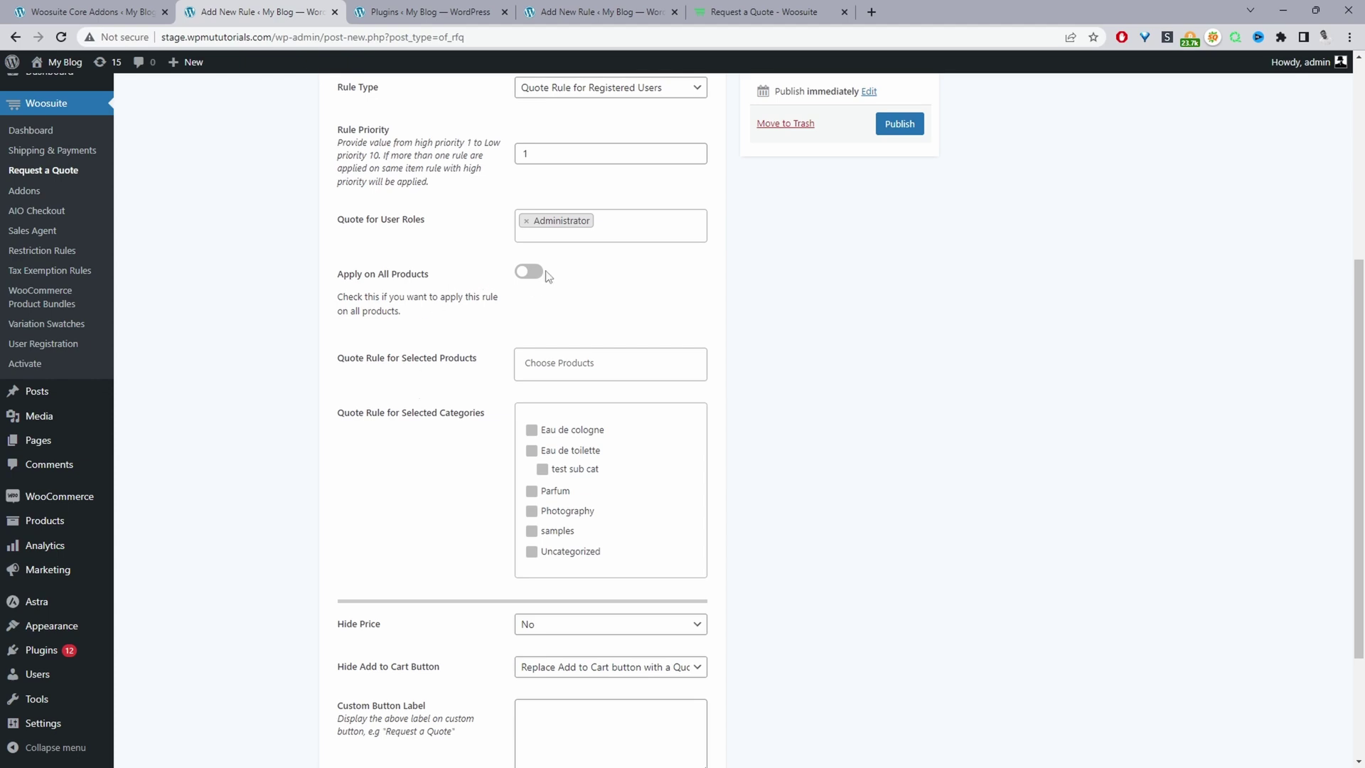
{"action": "left_click", "coordinate": [549, 367]}
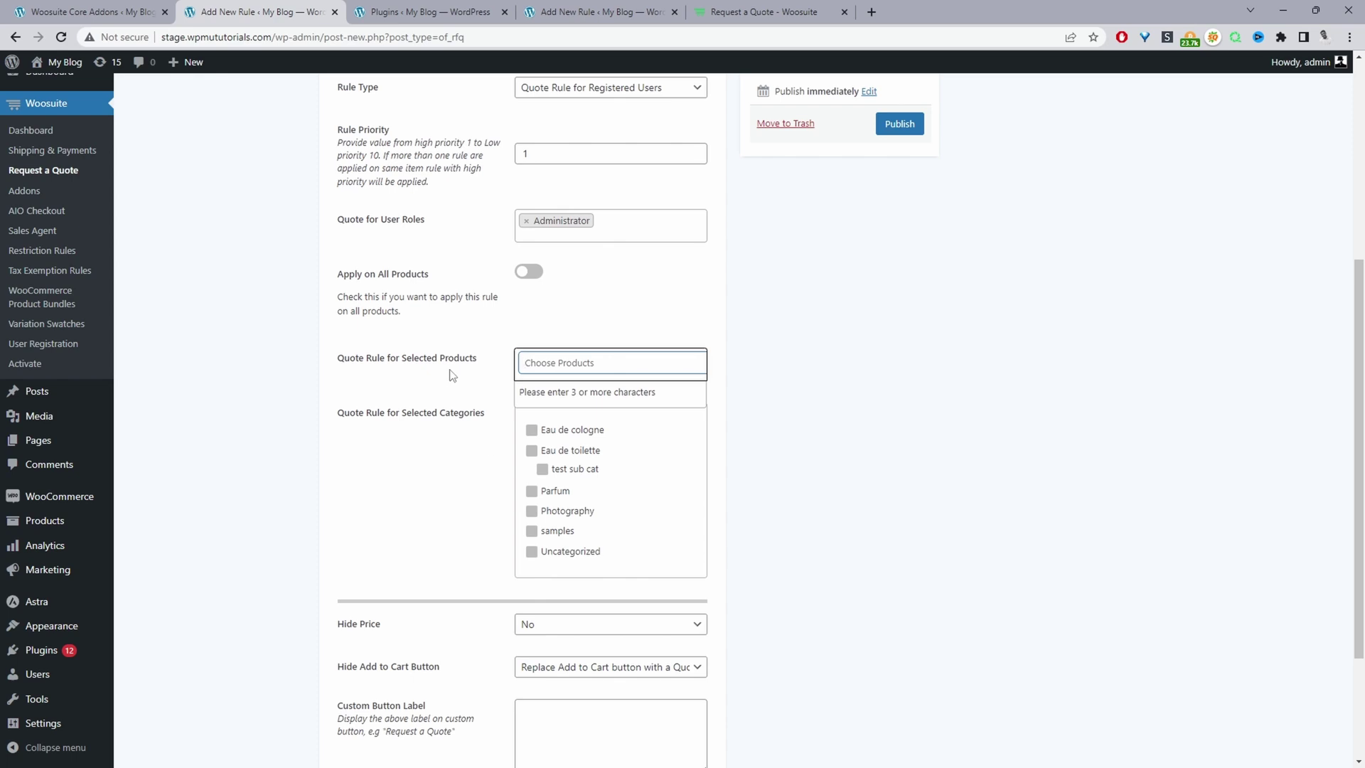
{"action": "left_click", "coordinate": [529, 273]}
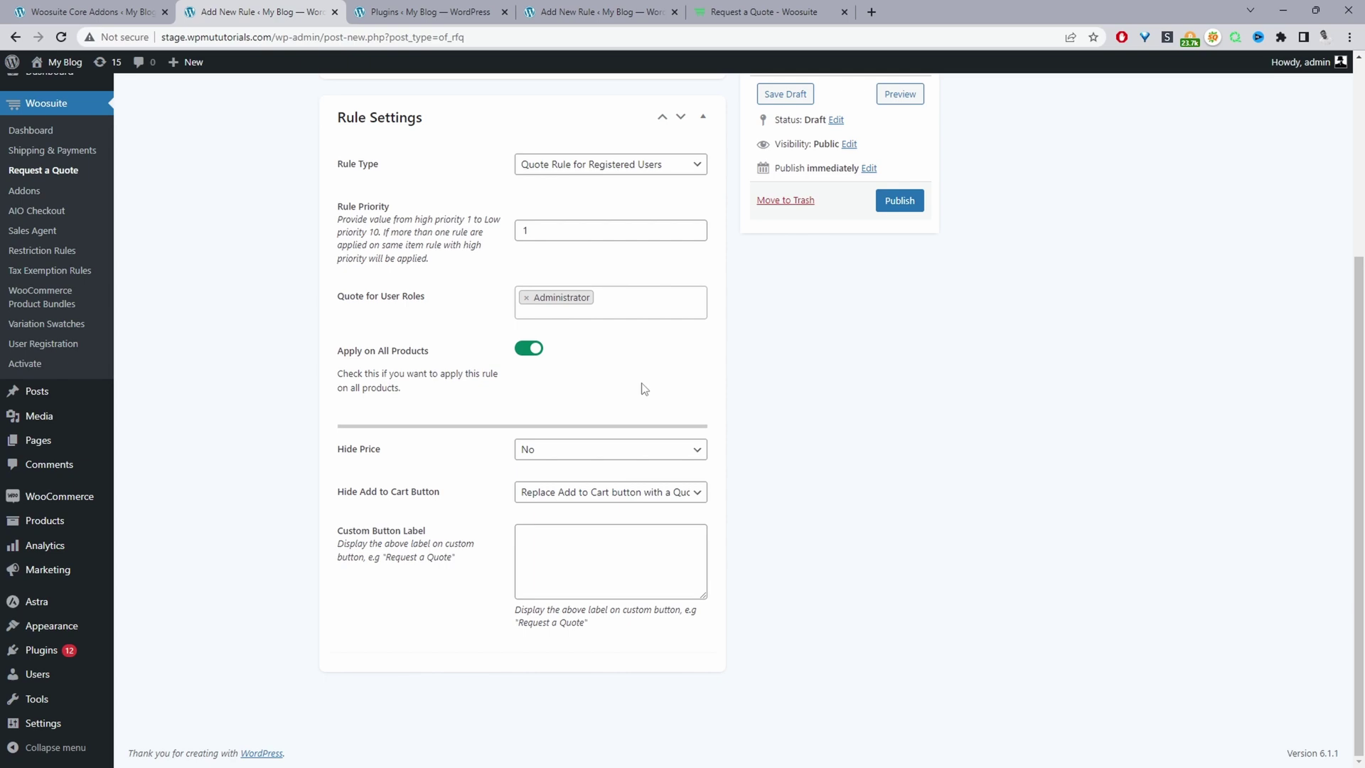
Set Hide Price to Yes and enter "Login to view price" as the hide price text
{"action": "left_click", "coordinate": [548, 456]}
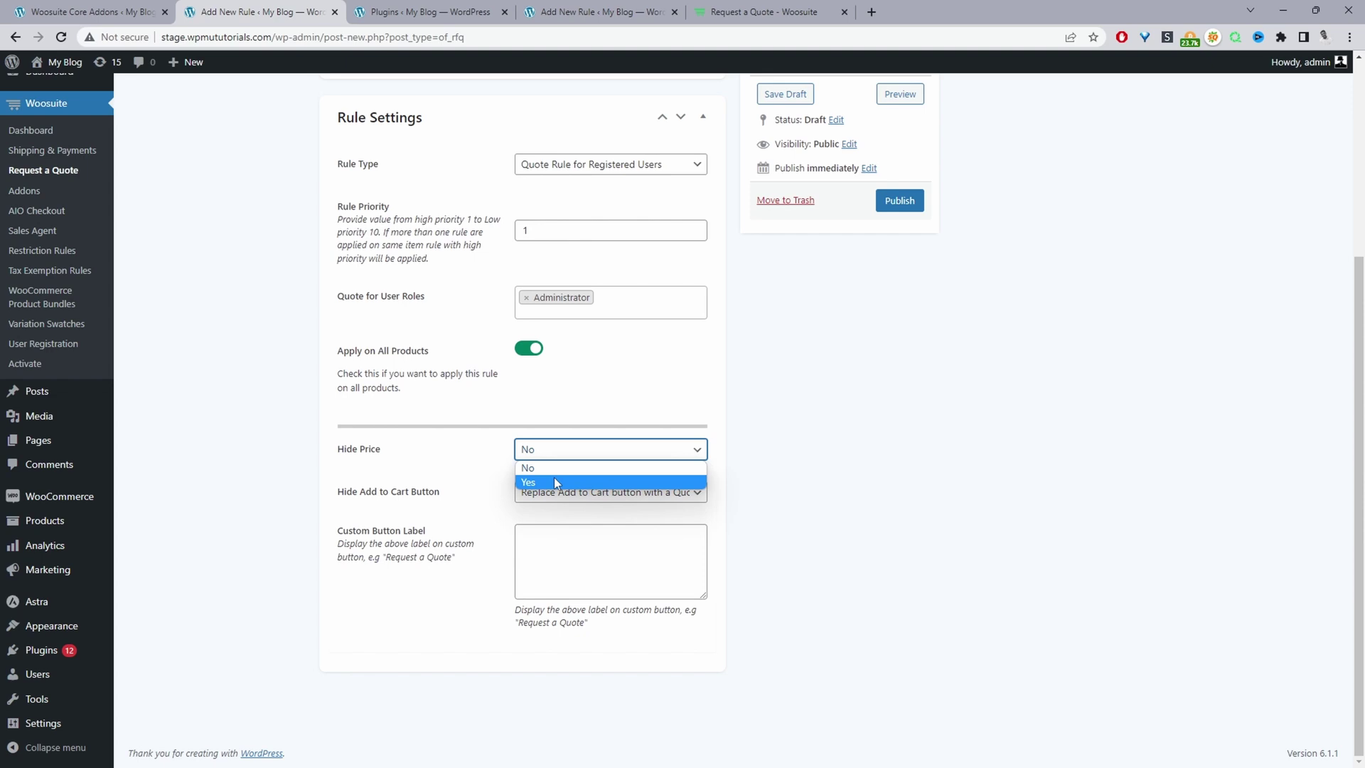
{"action": "left_click", "coordinate": [556, 482]}
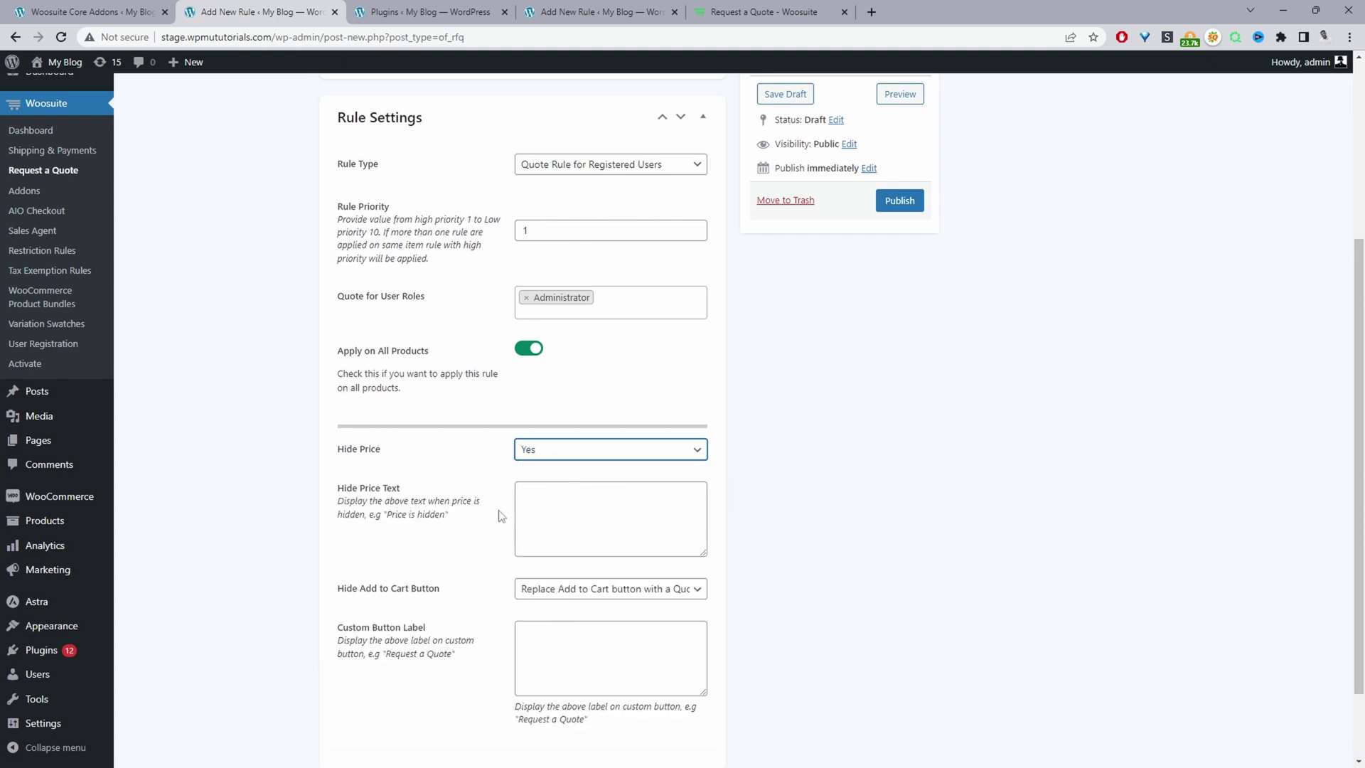
{"action": "left_click", "coordinate": [570, 510]}
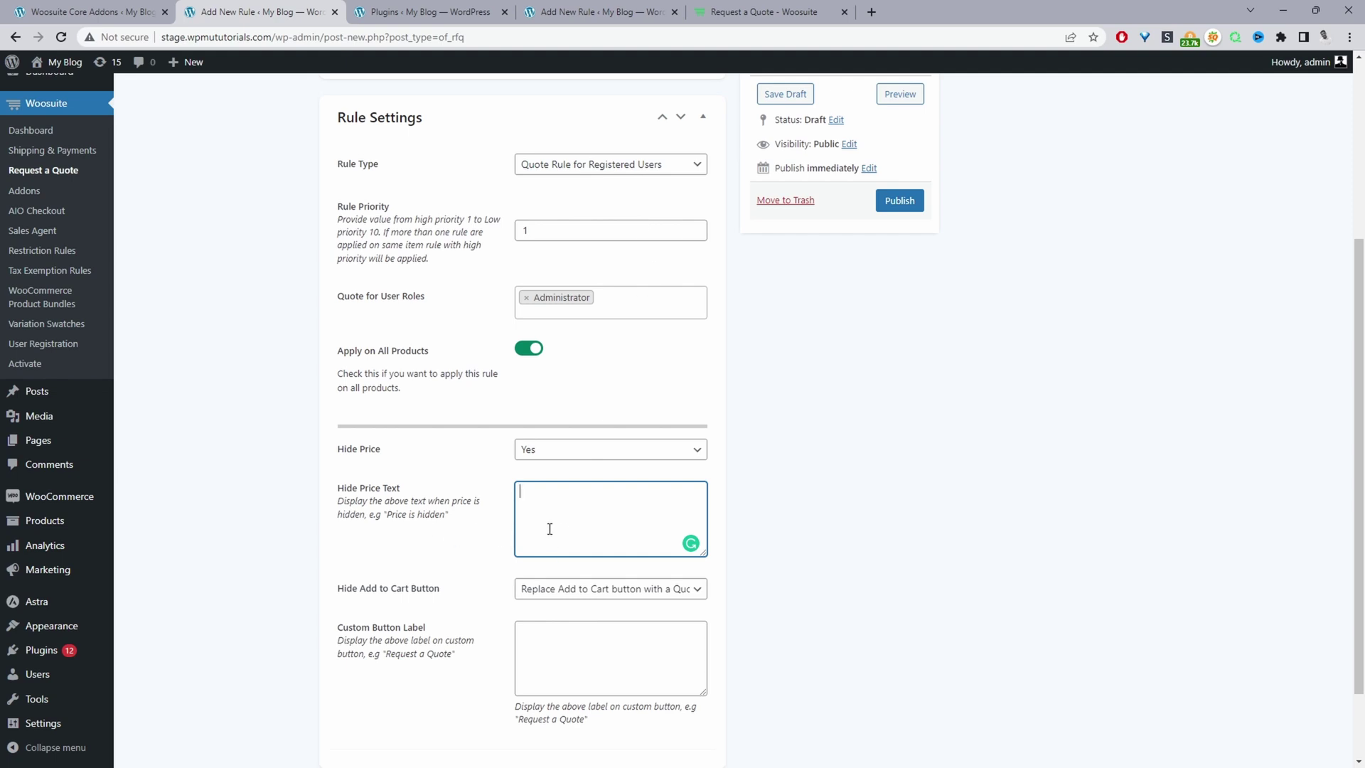
{"action": "type", "text": "Login "}
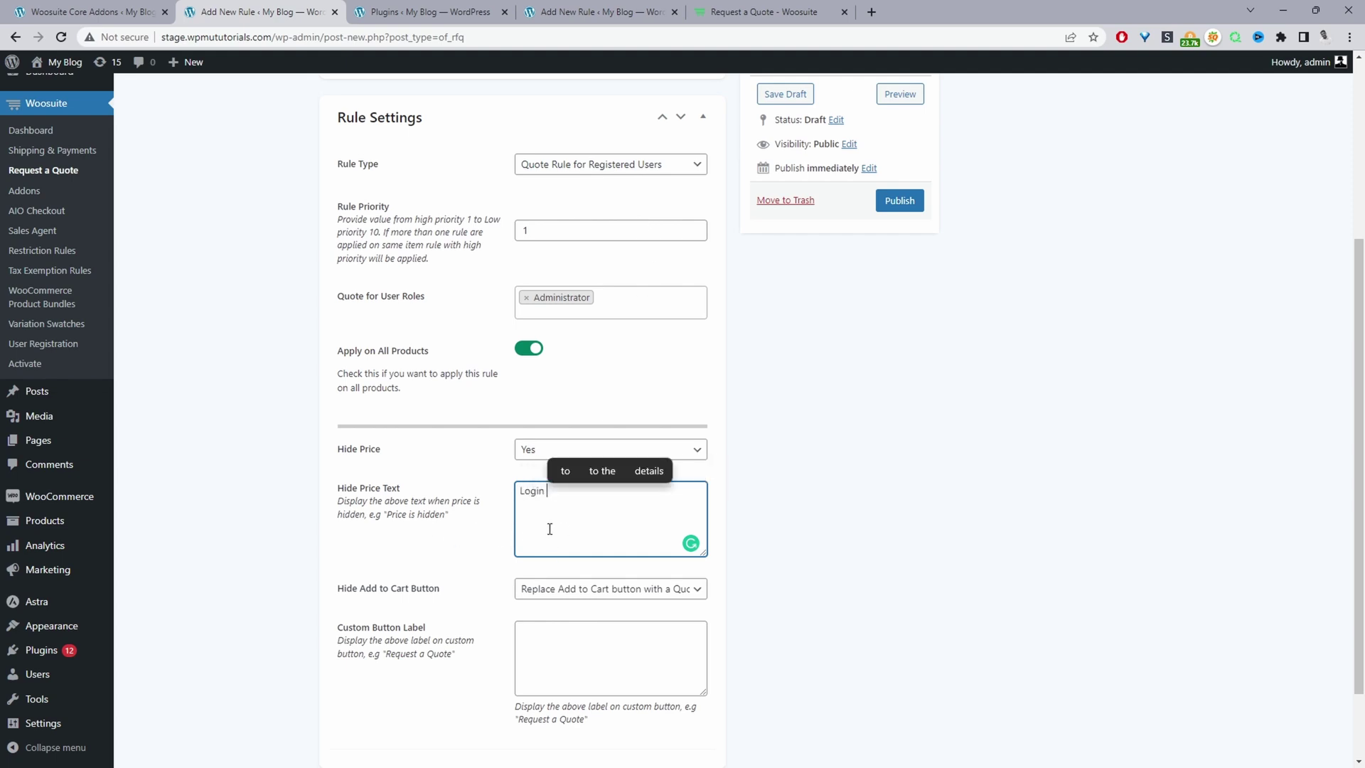
{"action": "type", "text": "price"}
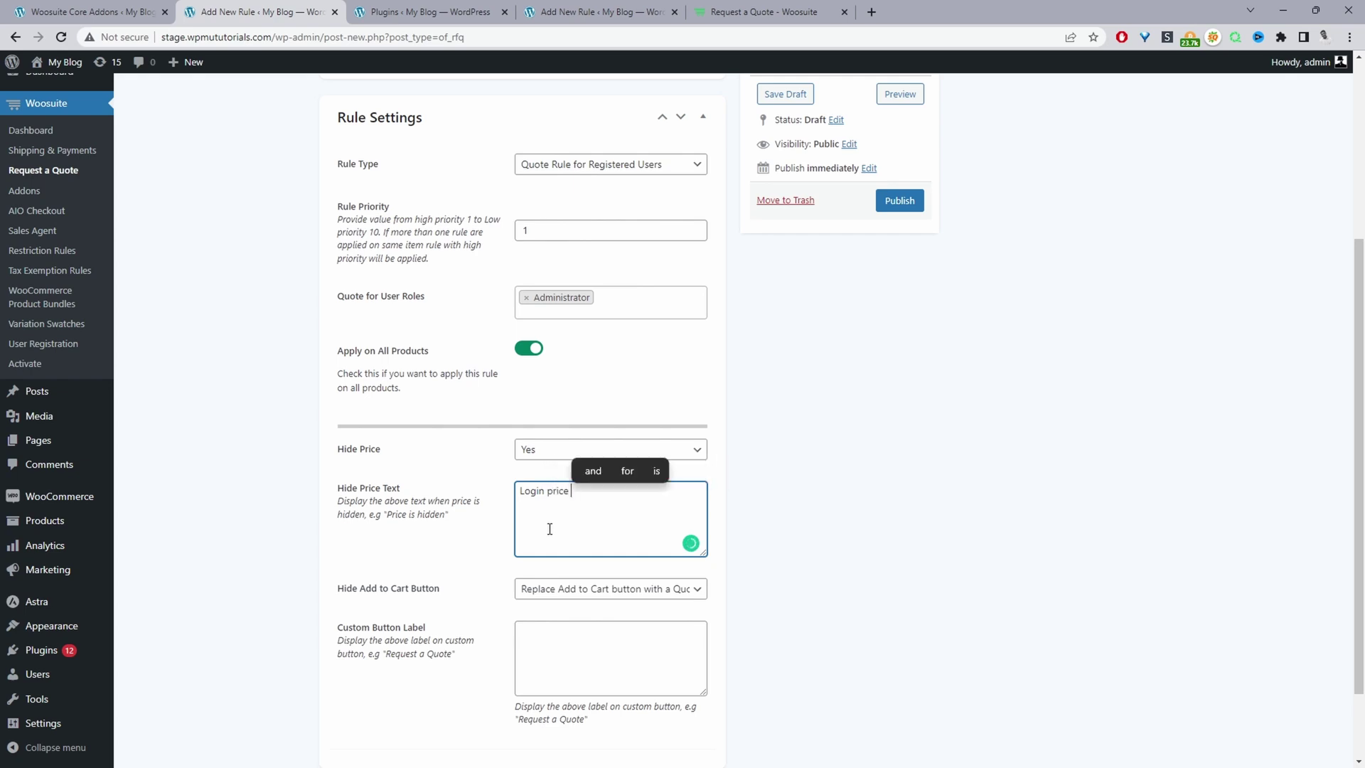
{"action": "key", "text": "ctrl+Left"}
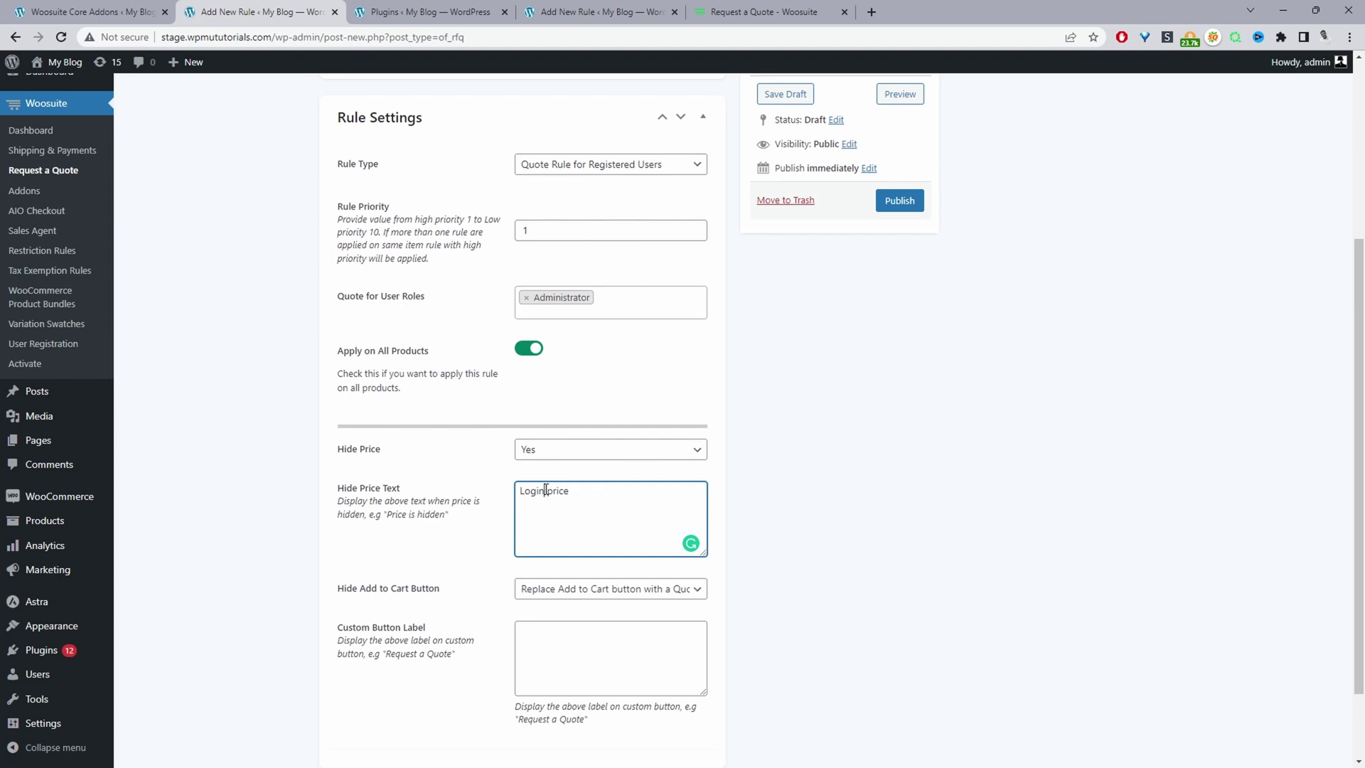
{"action": "type", "text": "to "}
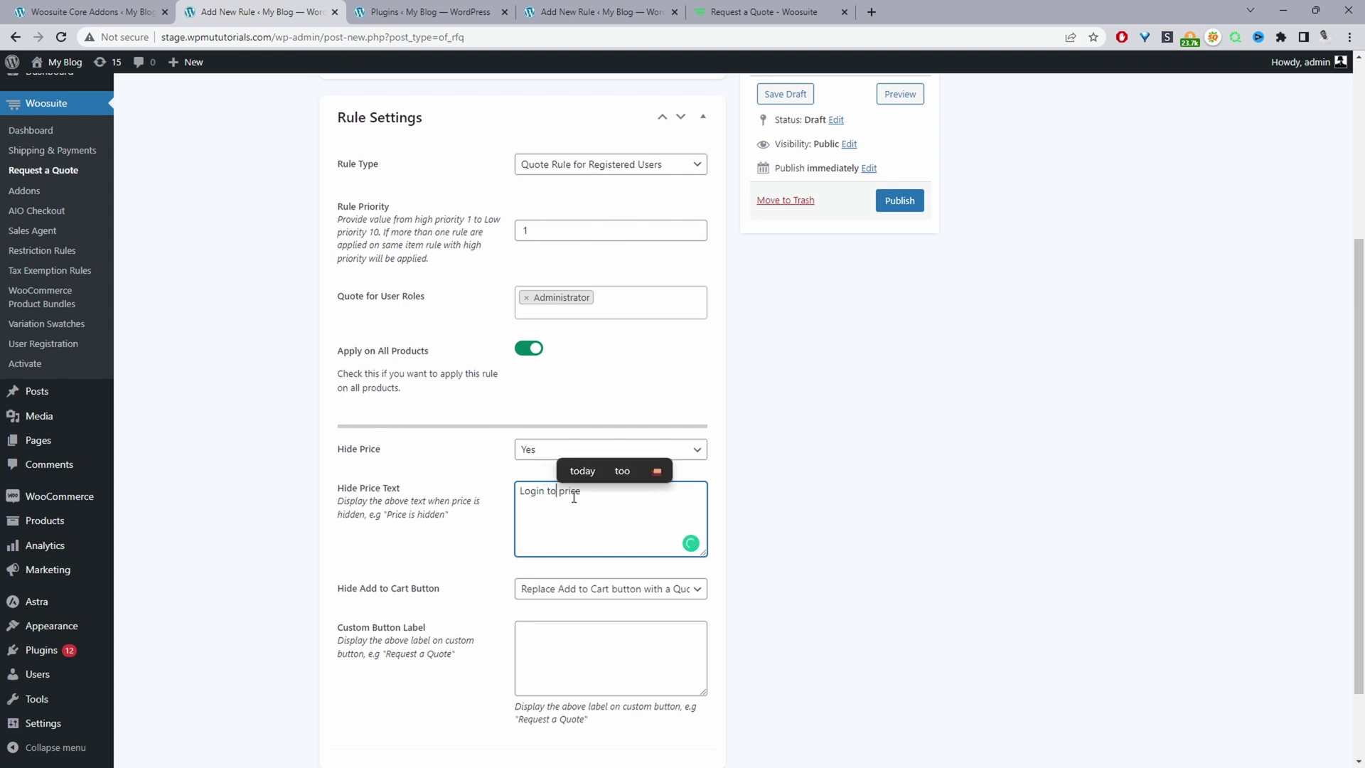
{"action": "type", "text": "view"}
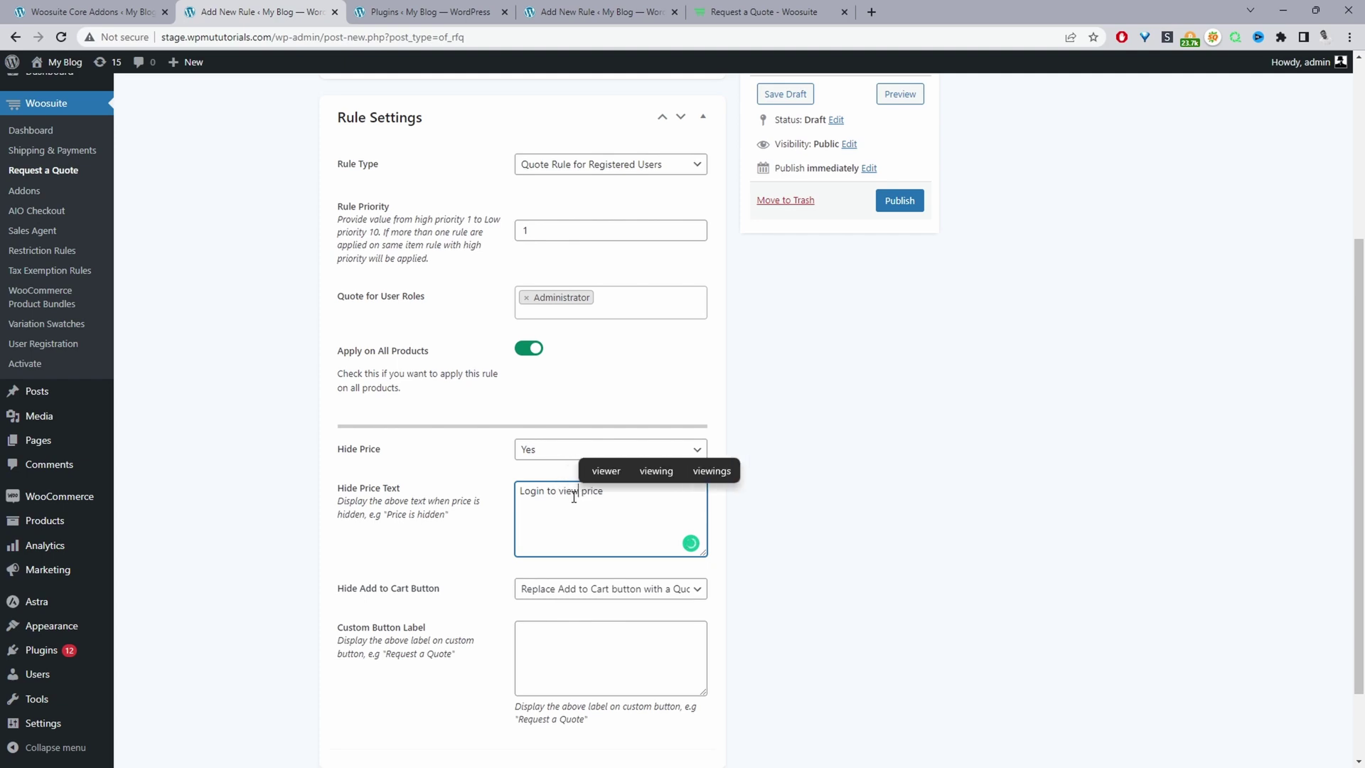
Choose "Replace Add to Cart button with a Quote Button" for the Hide Add to Cart Button setting
{"action": "scroll", "coordinate": [711, 494], "scroll_direction": "down", "scroll_amount": 2}
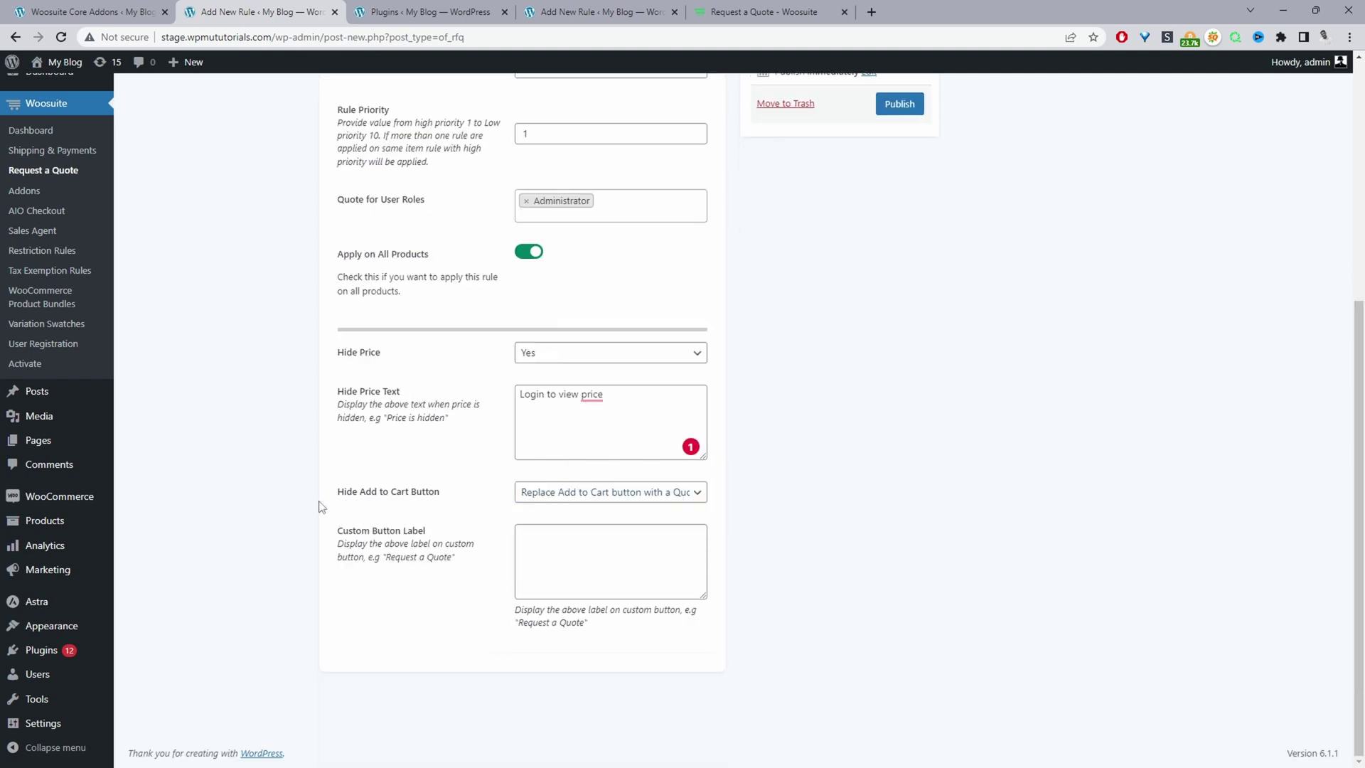
{"action": "left_click", "coordinate": [578, 494]}
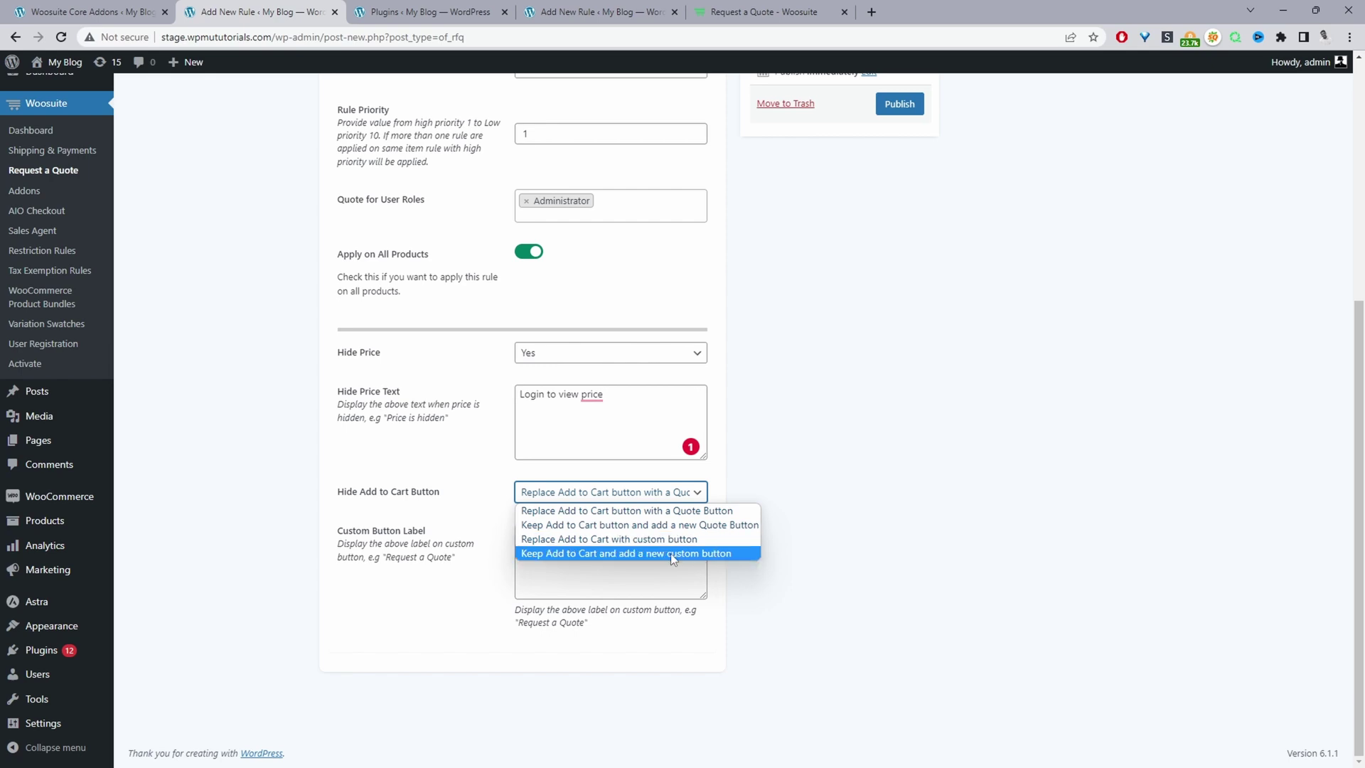
{"action": "left_click", "coordinate": [640, 511]}
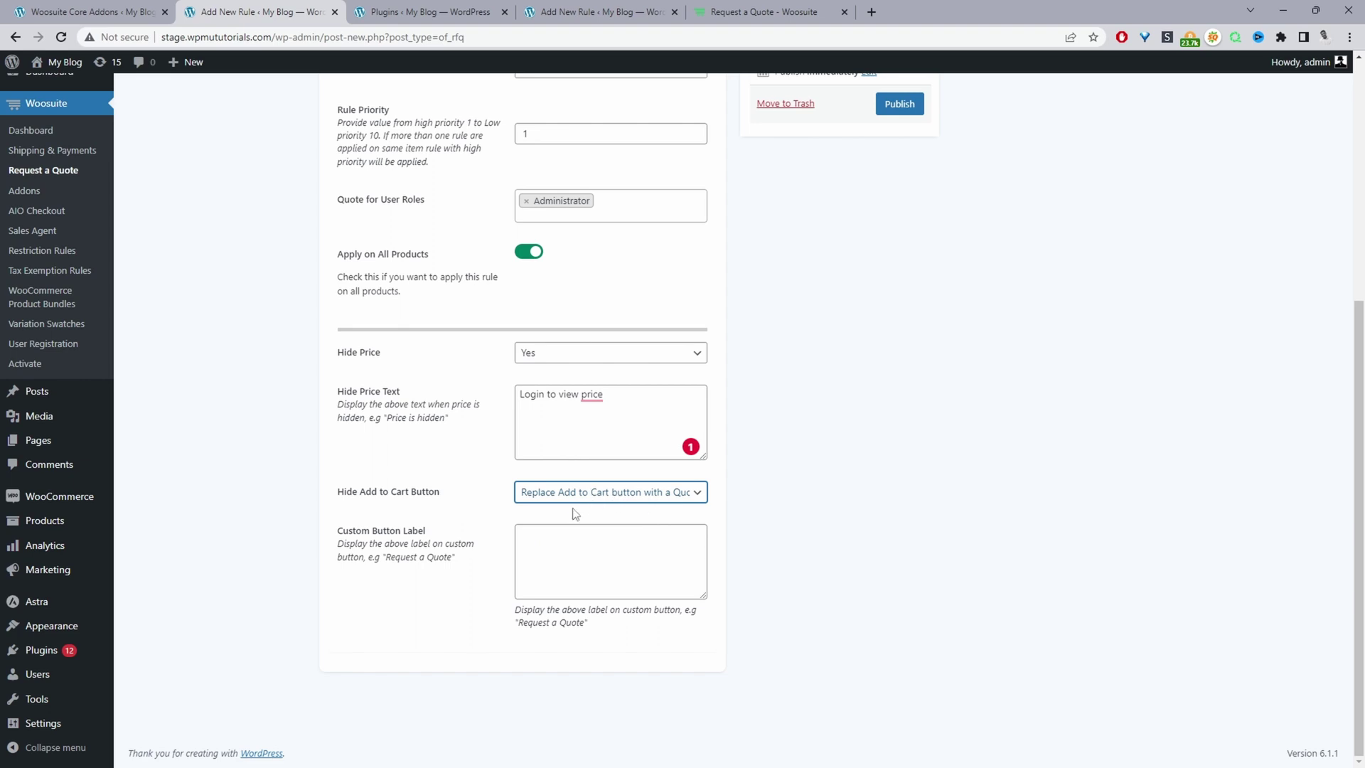
Enter "Request quote" as the custom button label and publish the rule
{"action": "left_click", "coordinate": [585, 547]}
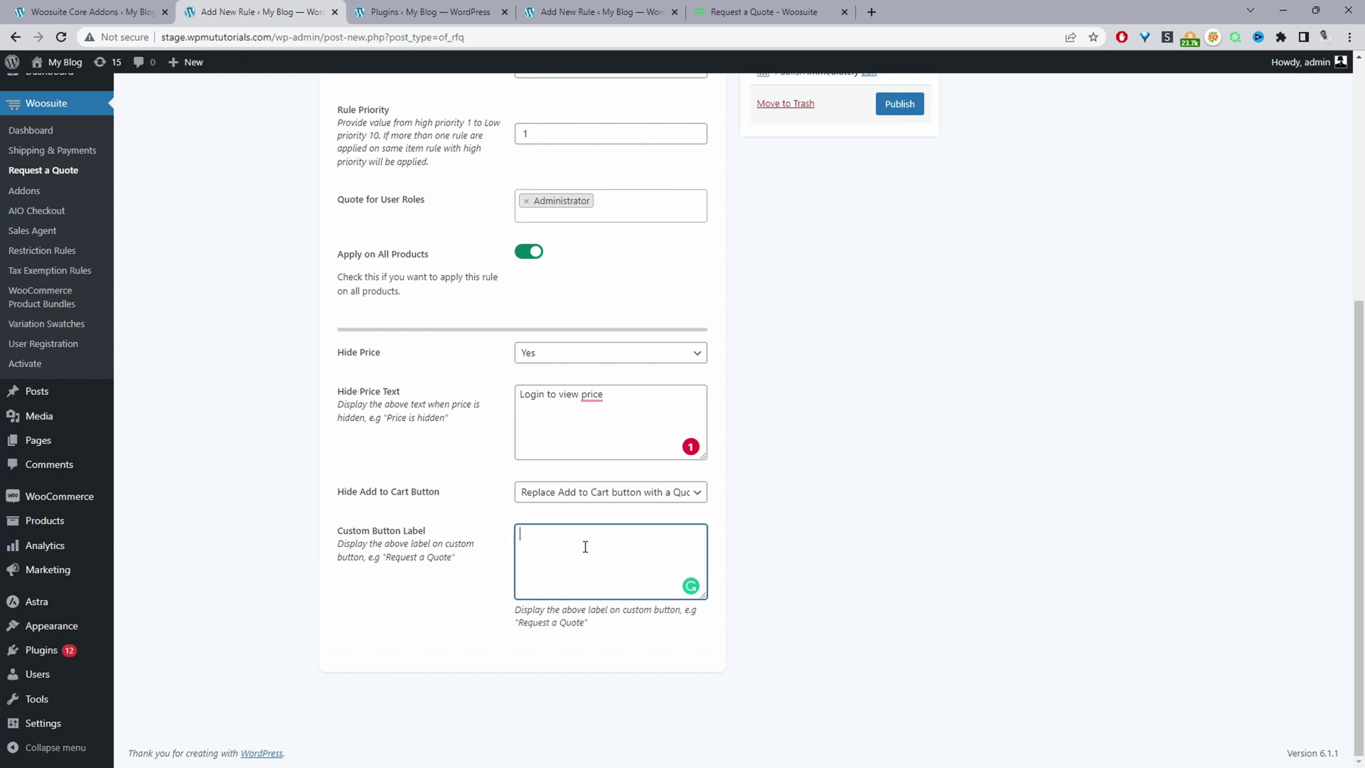
{"action": "type", "text": "Requi"}
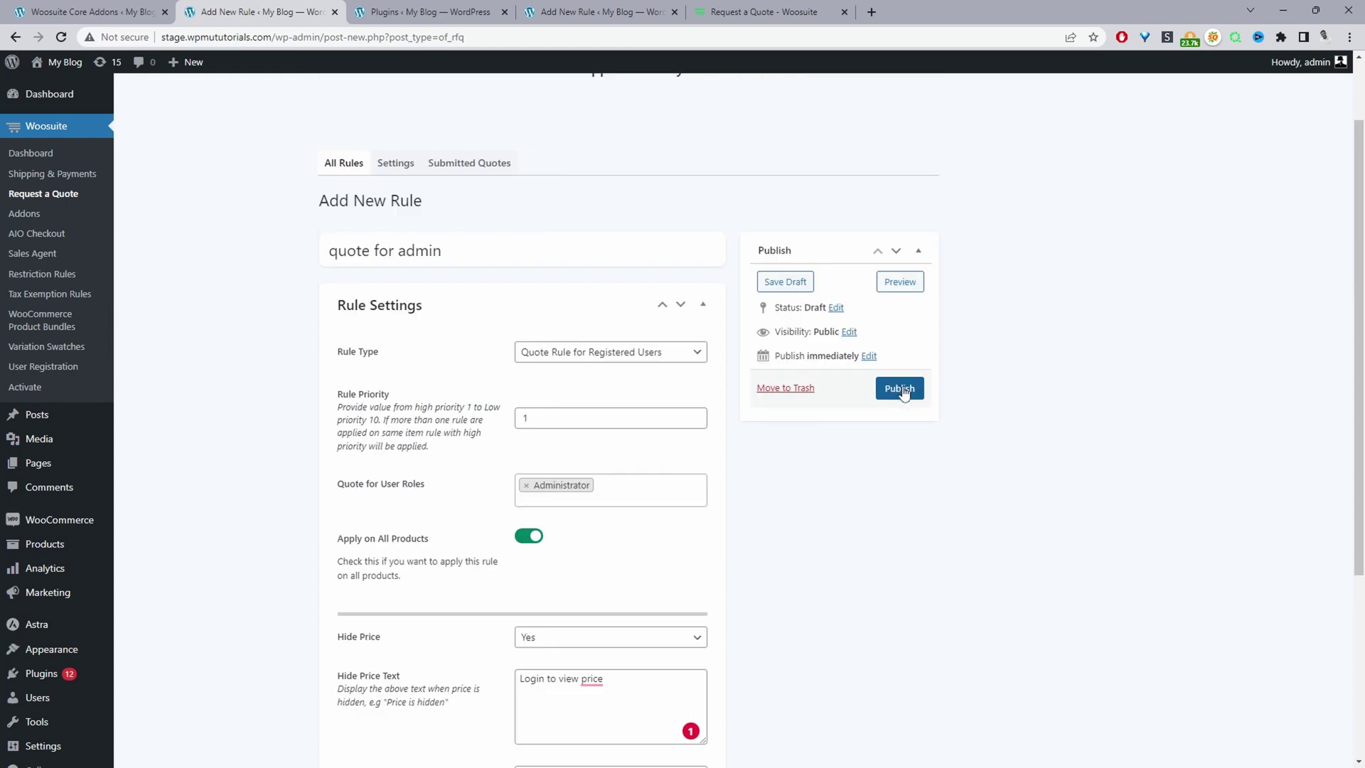
{"action": "left_click", "coordinate": [902, 387]}
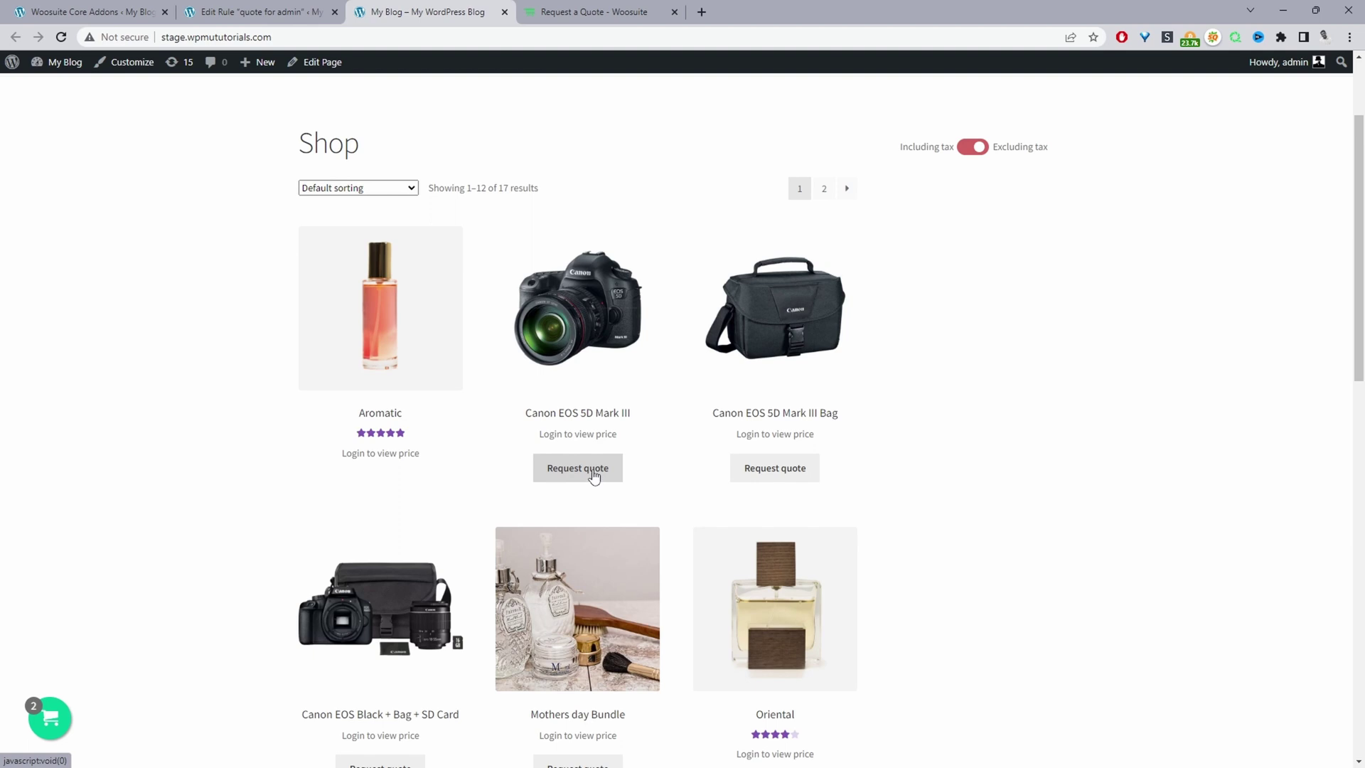
Browse the shop's products and open the Transcend 32GB Class 10 SDHC Memory Card page
{"action": "scroll", "coordinate": [610, 414], "scroll_direction": "down", "scroll_amount": 3}
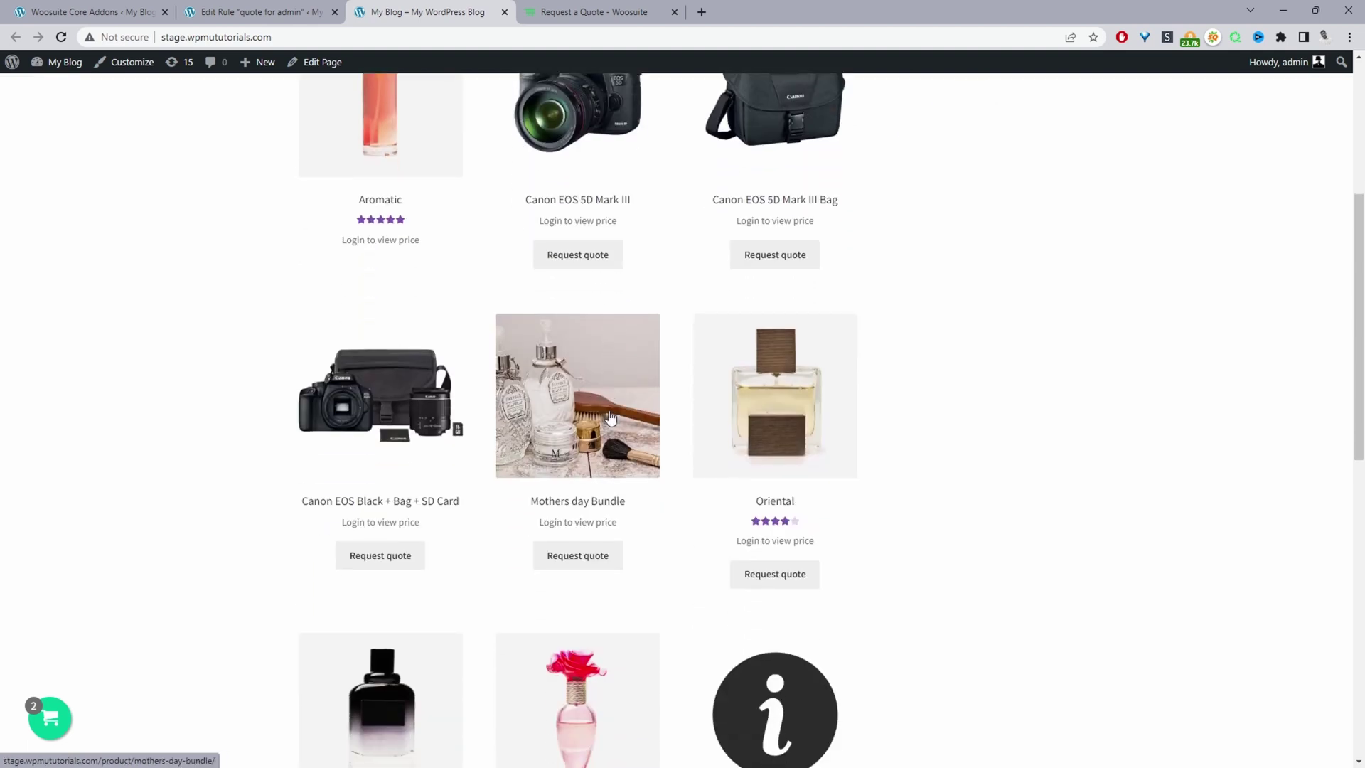
{"action": "scroll", "coordinate": [610, 416], "scroll_direction": "down", "scroll_amount": 8}
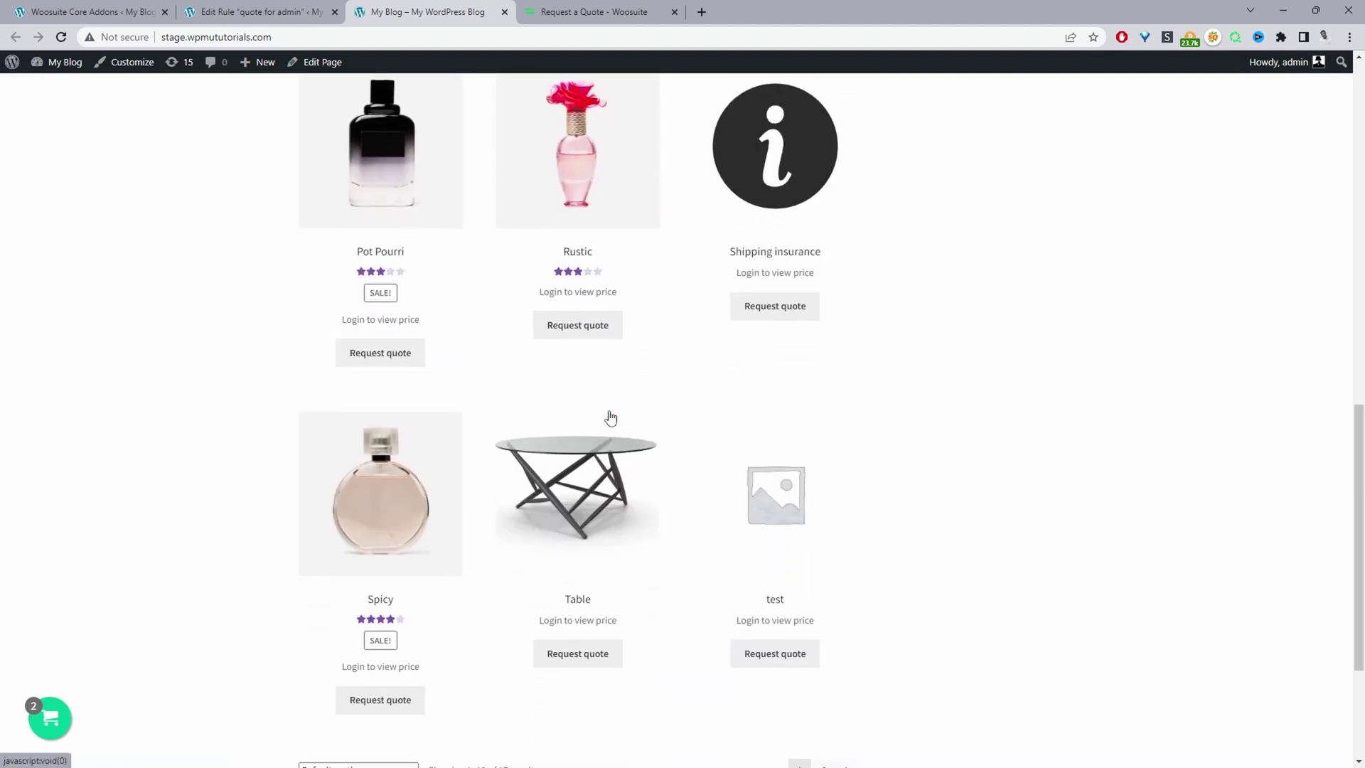
{"action": "scroll", "coordinate": [610, 417], "scroll_direction": "down", "scroll_amount": 3}
{"action": "scroll", "coordinate": [606, 416], "scroll_direction": "up", "scroll_amount": 12}
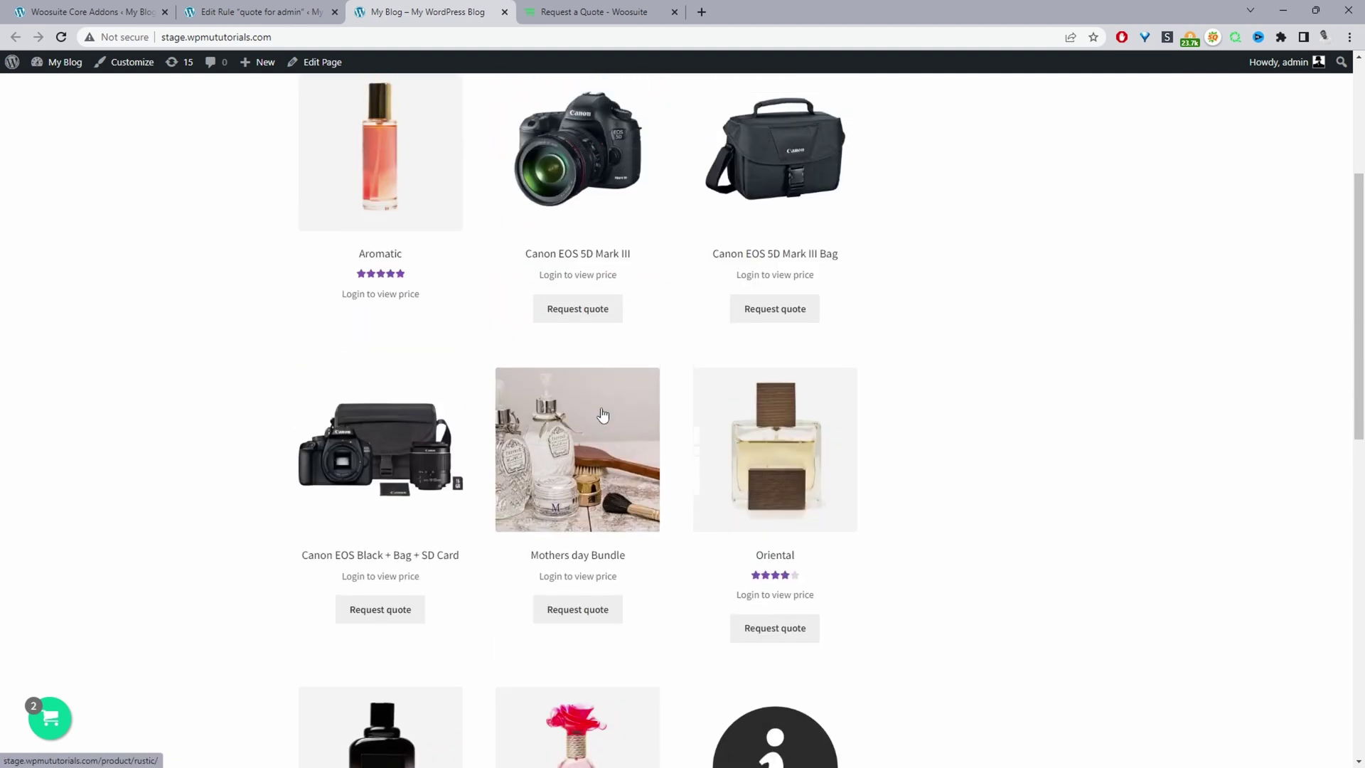
{"action": "left_click", "coordinate": [579, 411]}
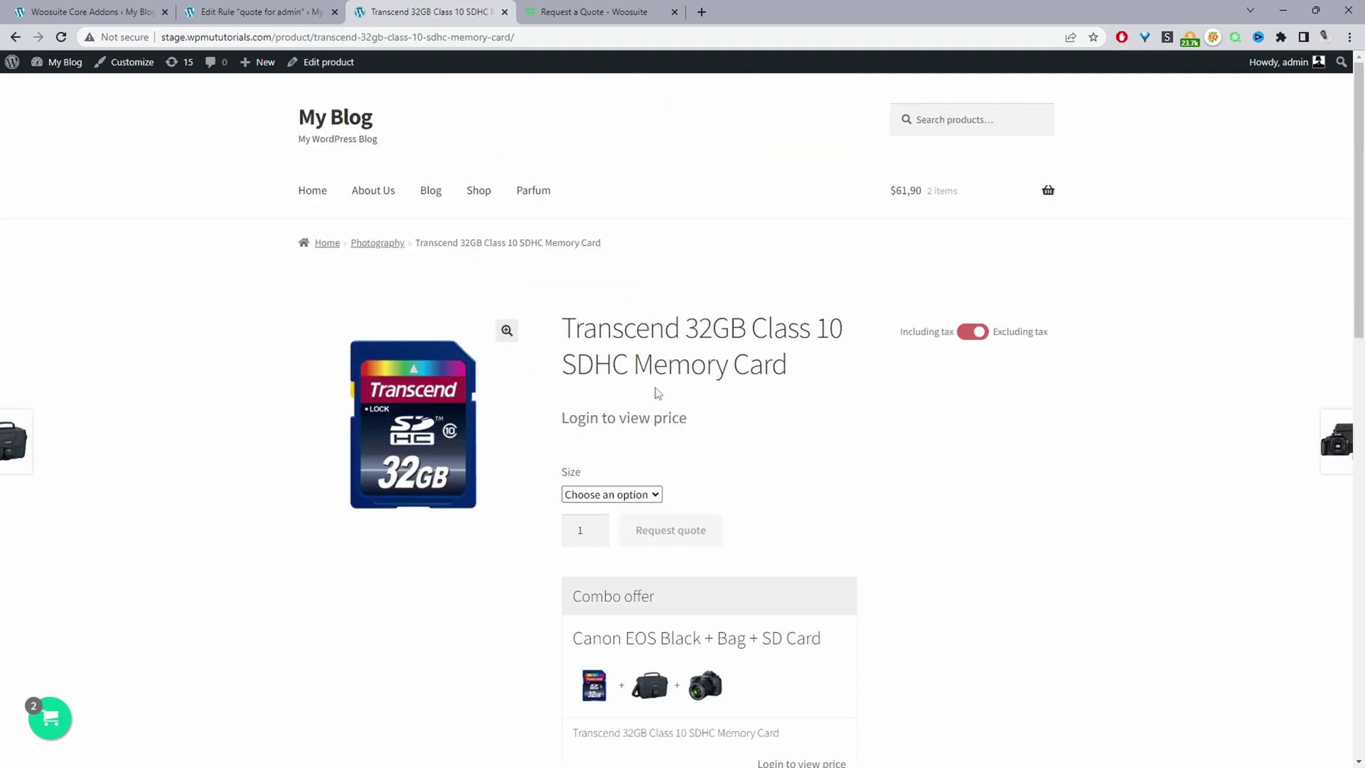
Request a quote for two 68 GB memory cards
{"action": "left_click", "coordinate": [602, 495]}
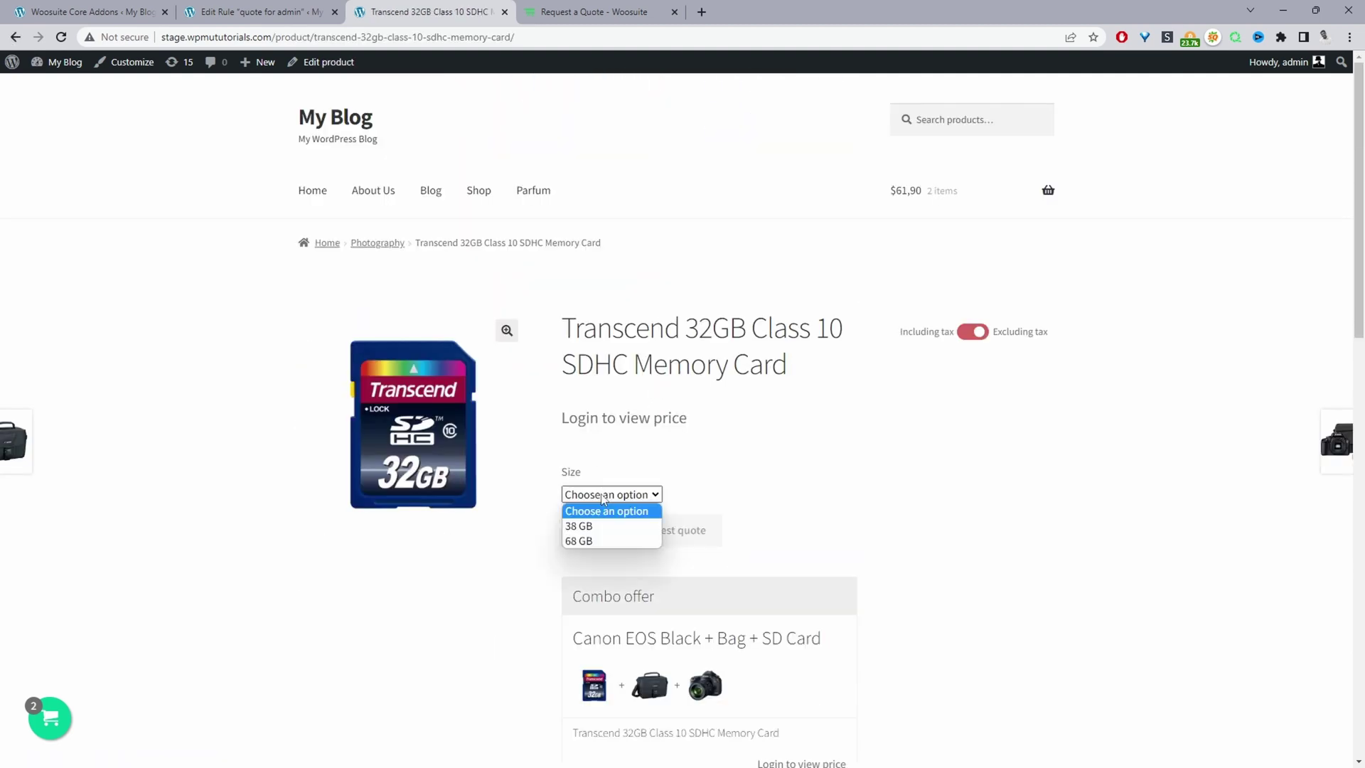
{"action": "left_click", "coordinate": [591, 540]}
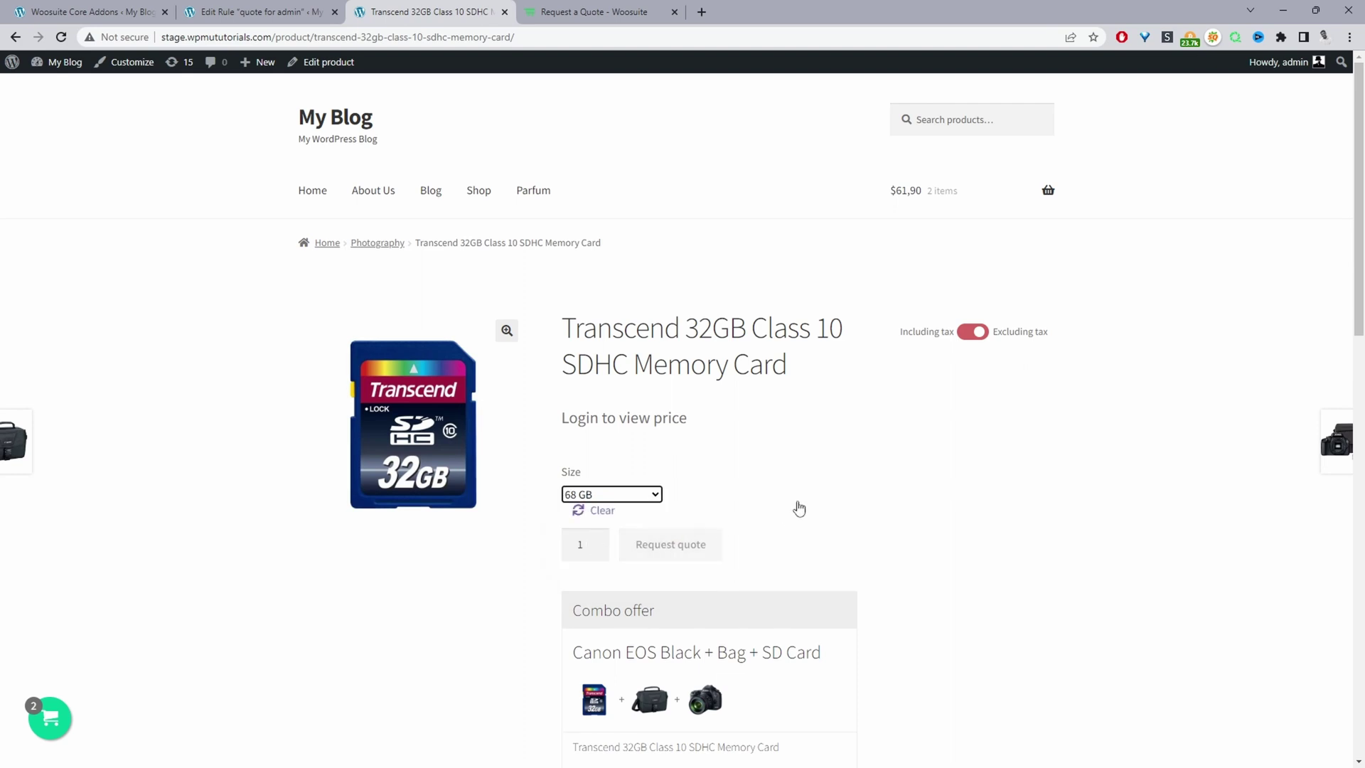
{"action": "left_click", "coordinate": [596, 540]}
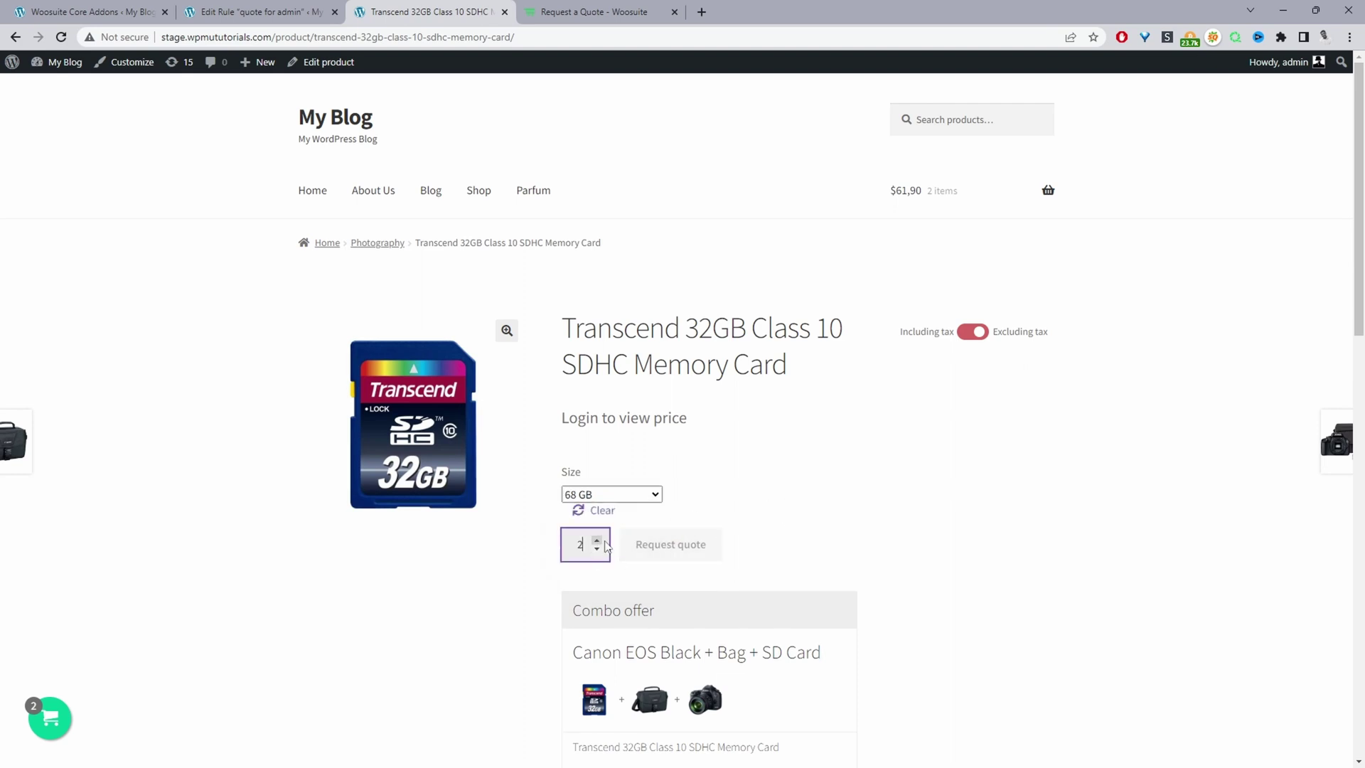
{"action": "left_click", "coordinate": [662, 548]}
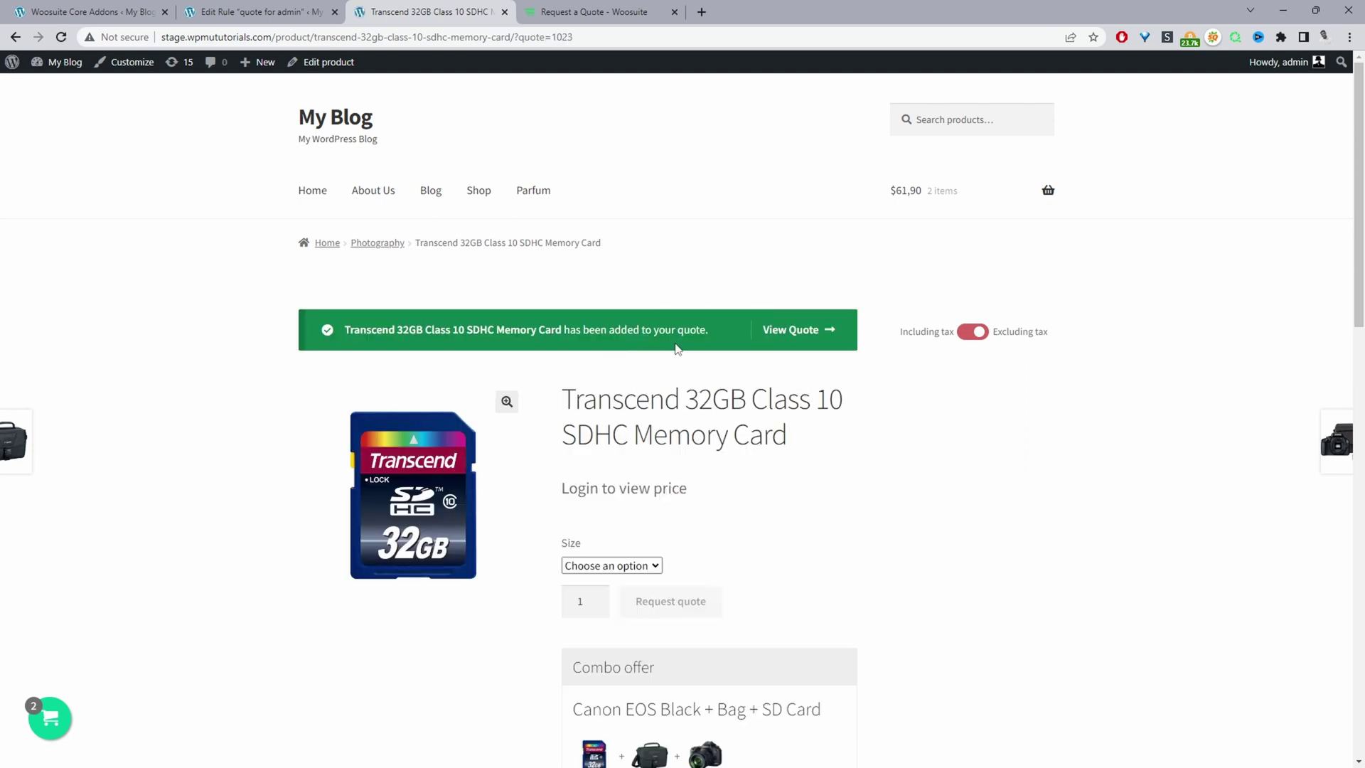
View the quote and examine its product list and the name, email and message fields
{"action": "left_click", "coordinate": [799, 338]}
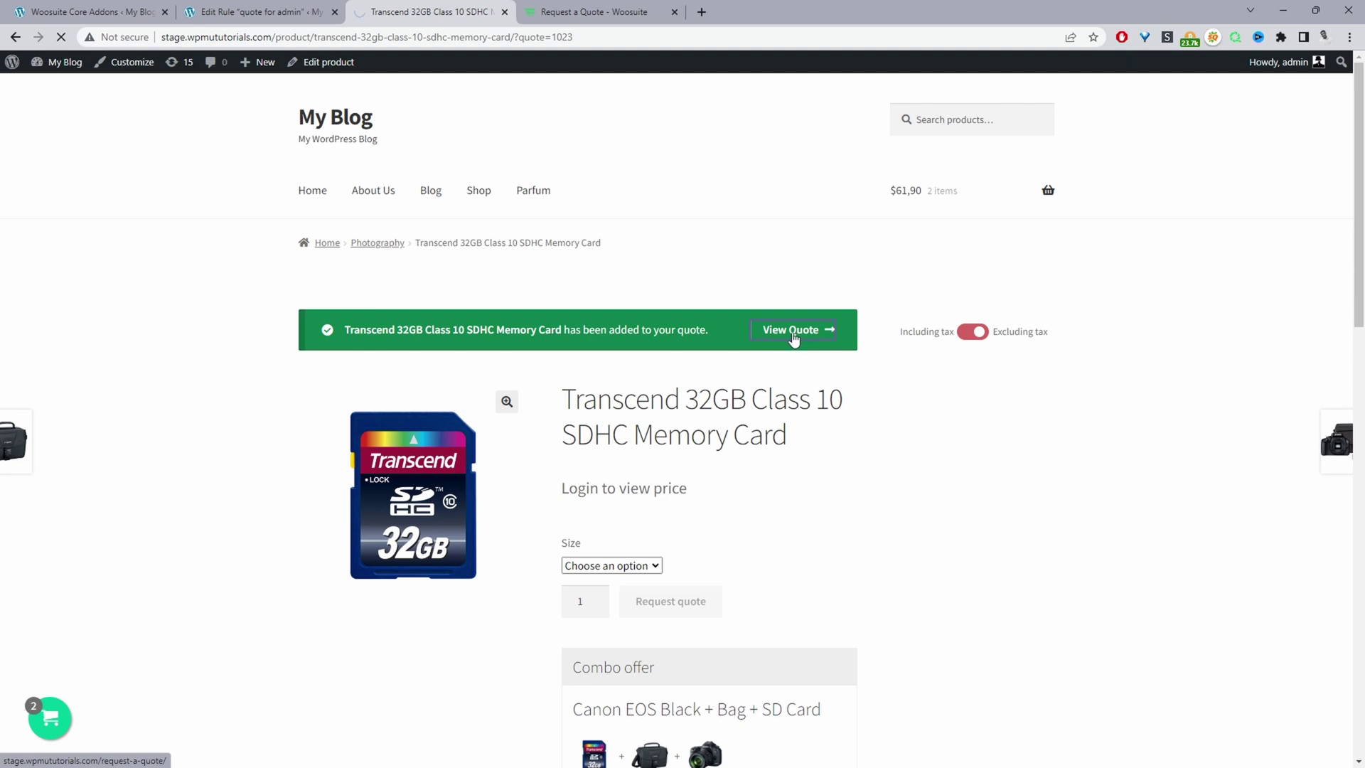
{"action": "scroll", "coordinate": [694, 364], "scroll_direction": "down", "scroll_amount": 4}
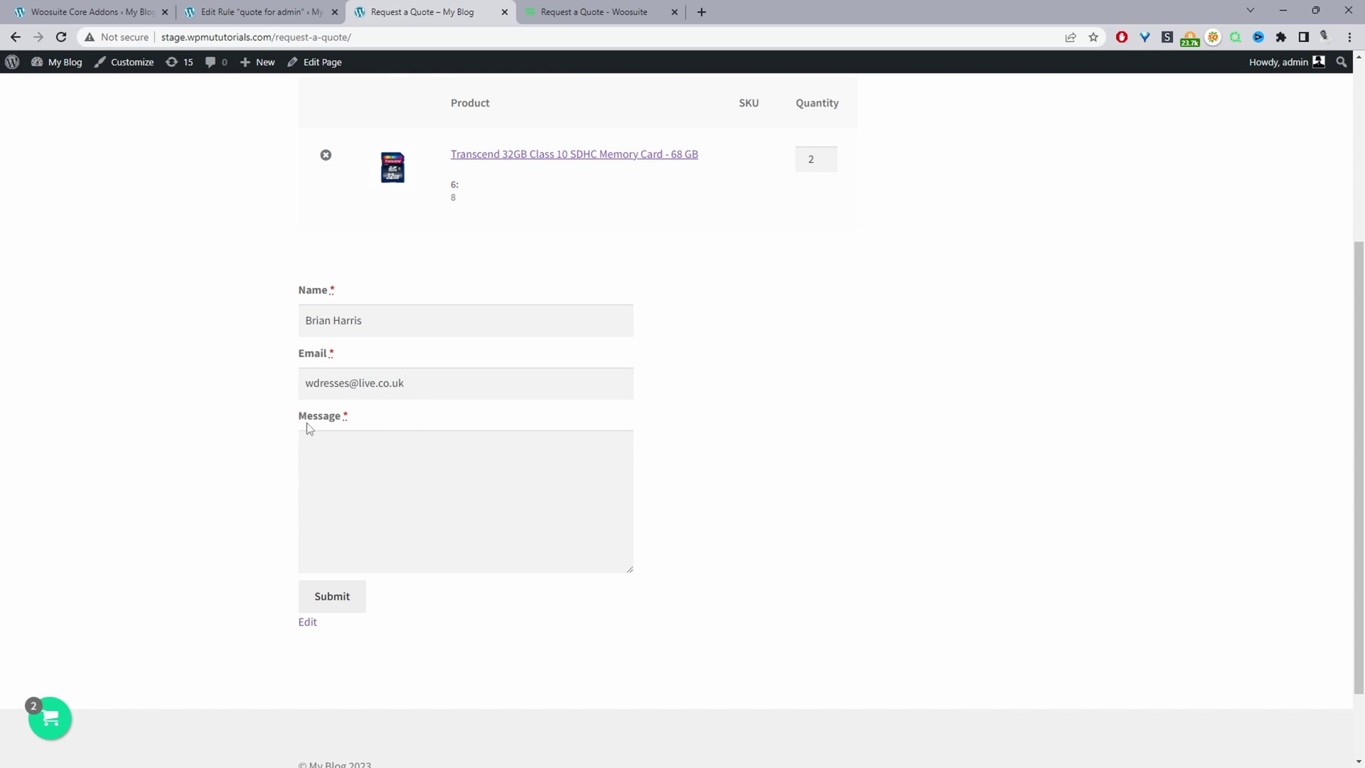
{"action": "scroll", "coordinate": [392, 409], "scroll_direction": "up", "scroll_amount": 4}
Return to the "quote for admin" rule and try the "Replace Add to Cart with custom button" option
{"action": "left_click", "coordinate": [256, 12]}
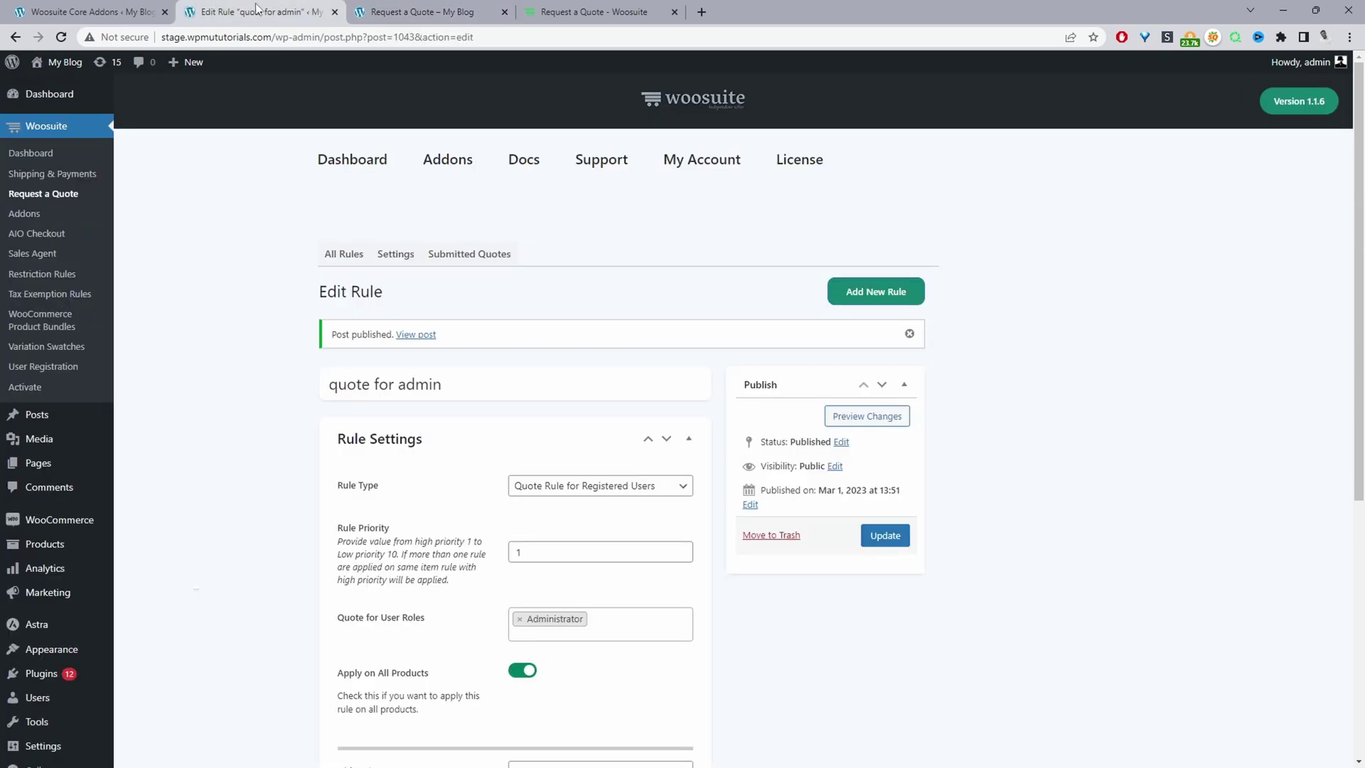
{"action": "scroll", "coordinate": [548, 458], "scroll_direction": "down", "scroll_amount": 1}
{"action": "scroll", "coordinate": [552, 467], "scroll_direction": "down", "scroll_amount": 5}
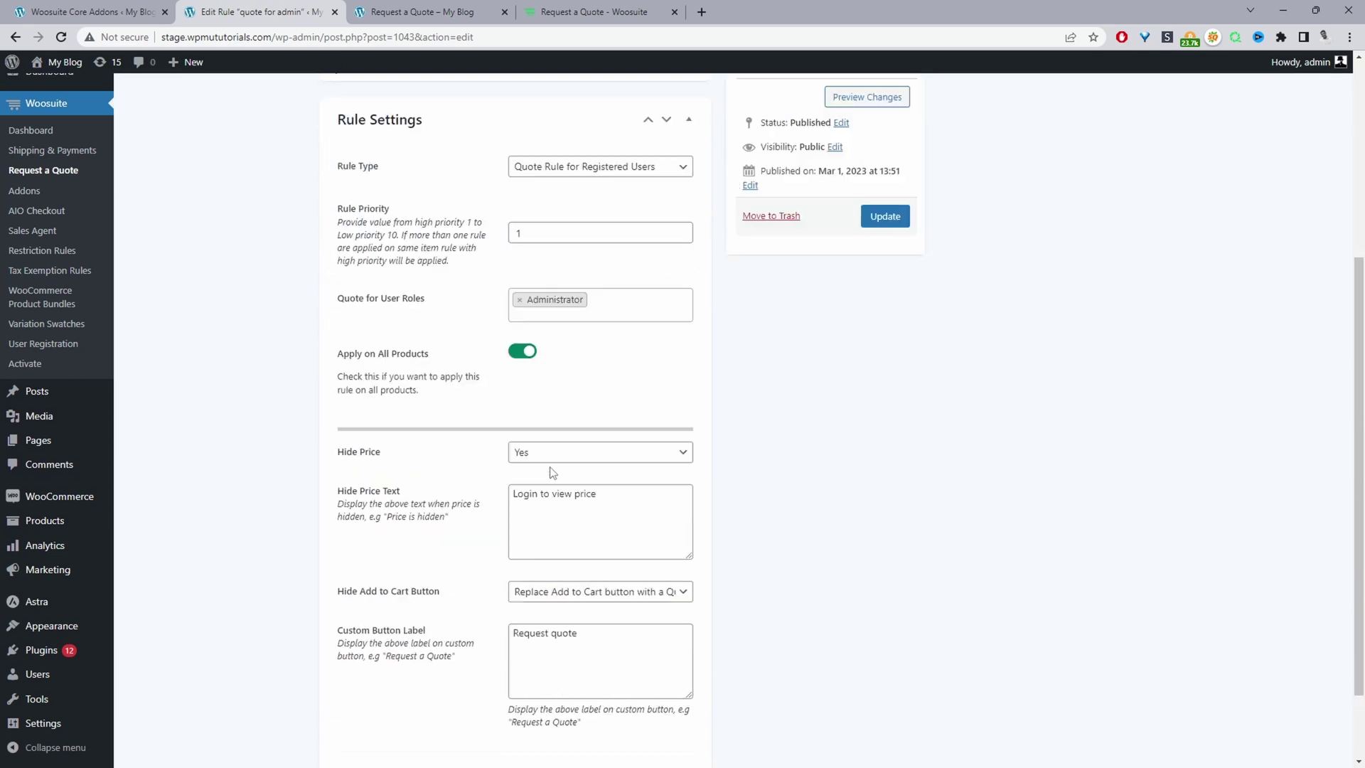
{"action": "left_click", "coordinate": [547, 492]}
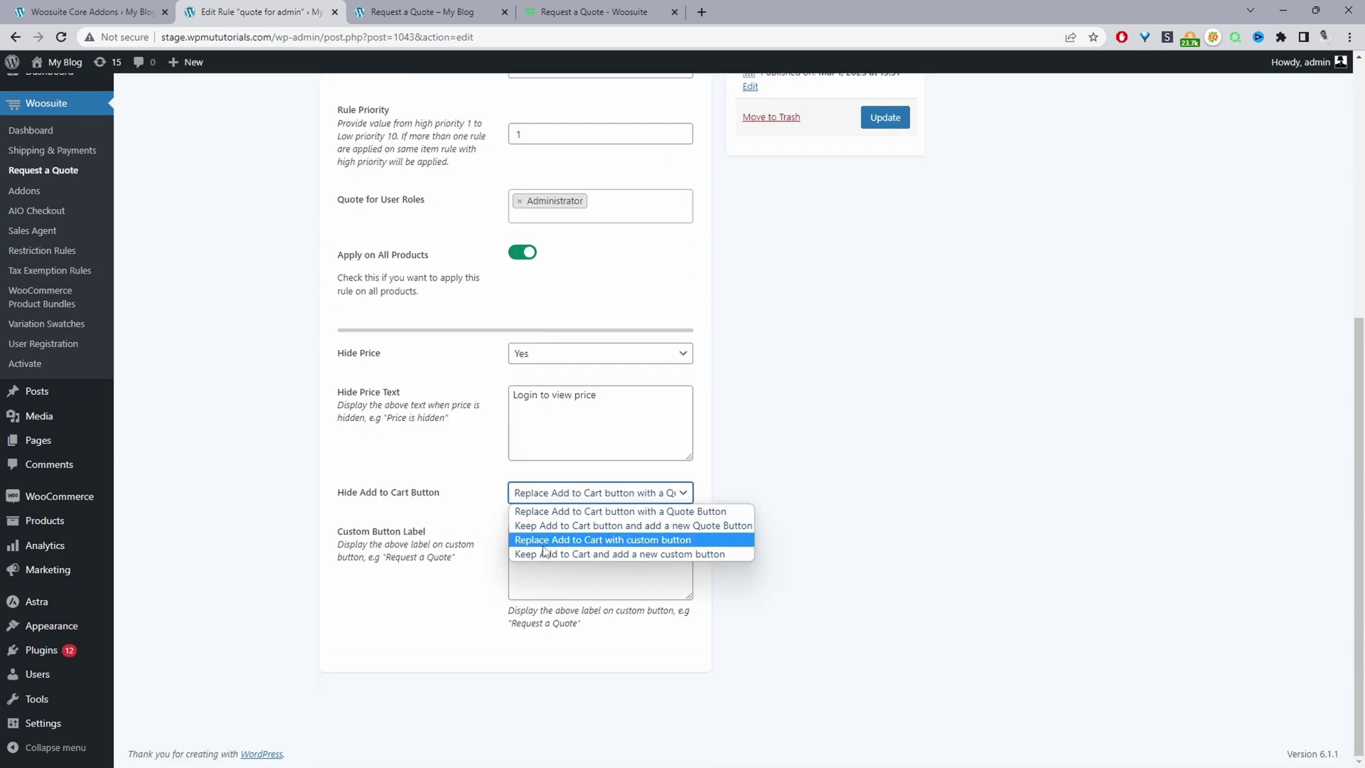
{"action": "left_click", "coordinate": [543, 544]}
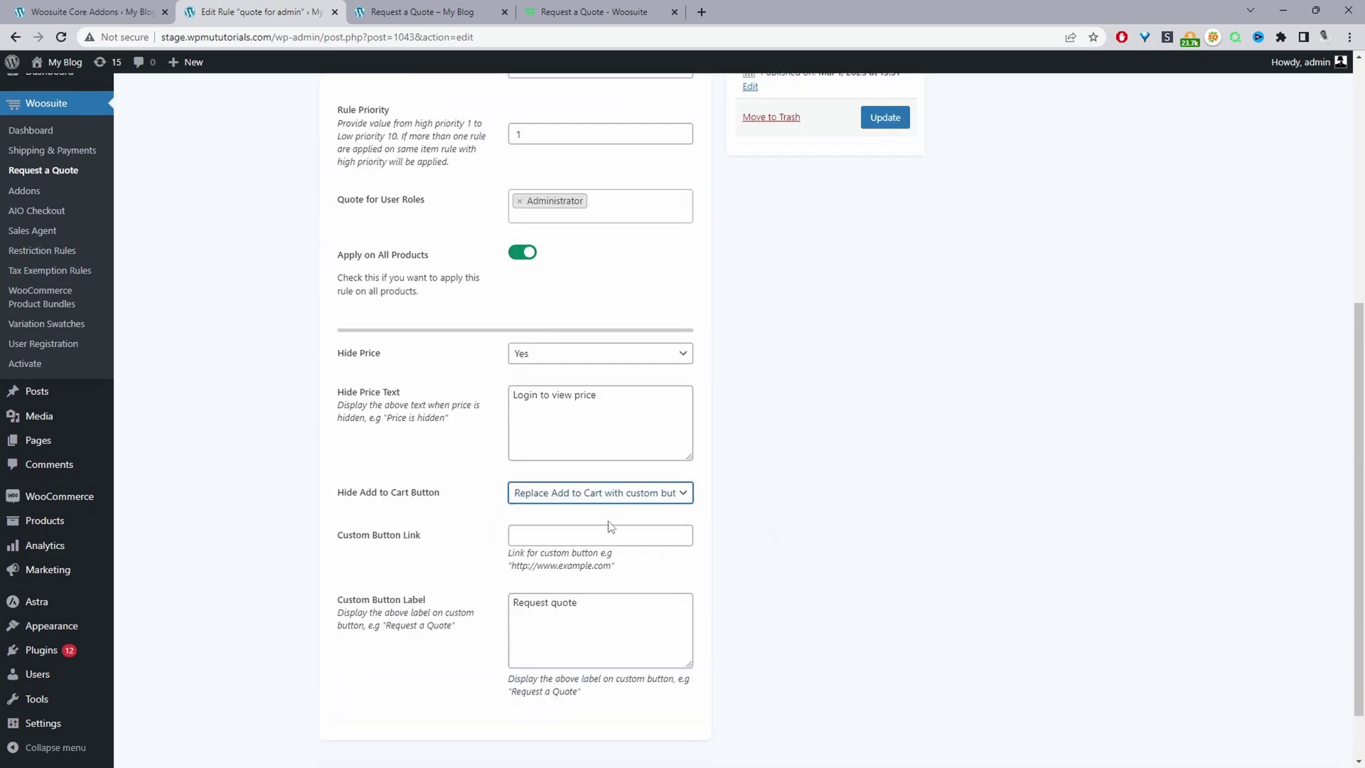
Check the custom button label and link fields, and reload the rule to discard the unsaved option change
{"action": "left_click_drag", "start_coordinate": [601, 604], "coordinate": [463, 612]}
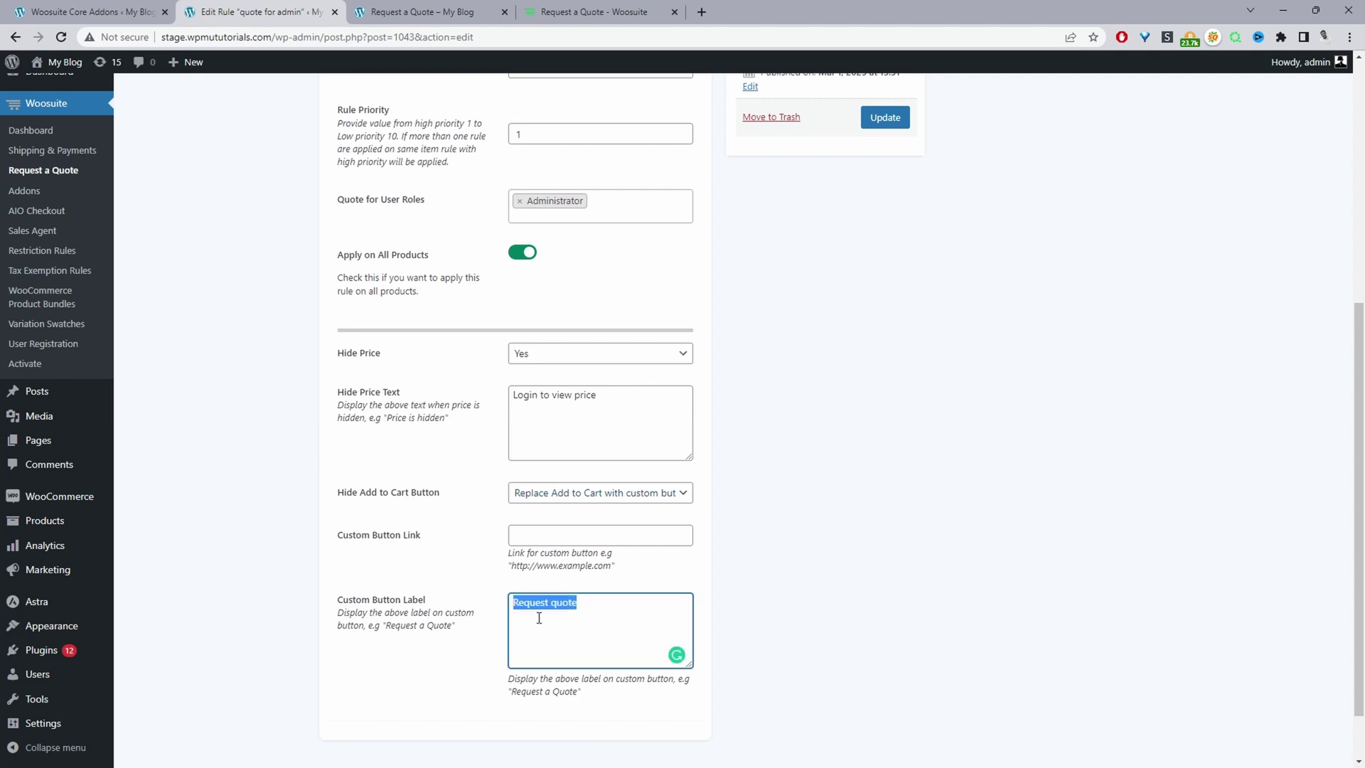
{"action": "left_click", "coordinate": [538, 538]}
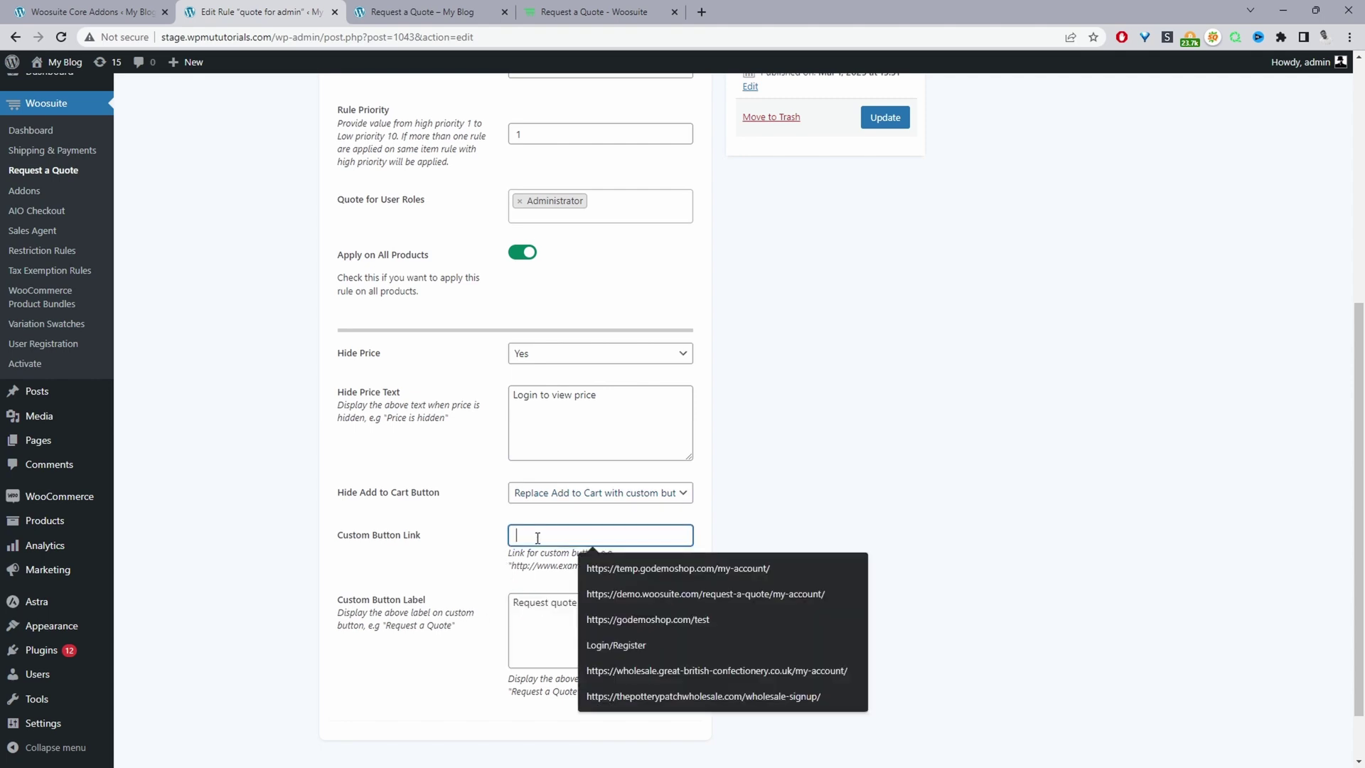
{"action": "left_click", "coordinate": [459, 562]}
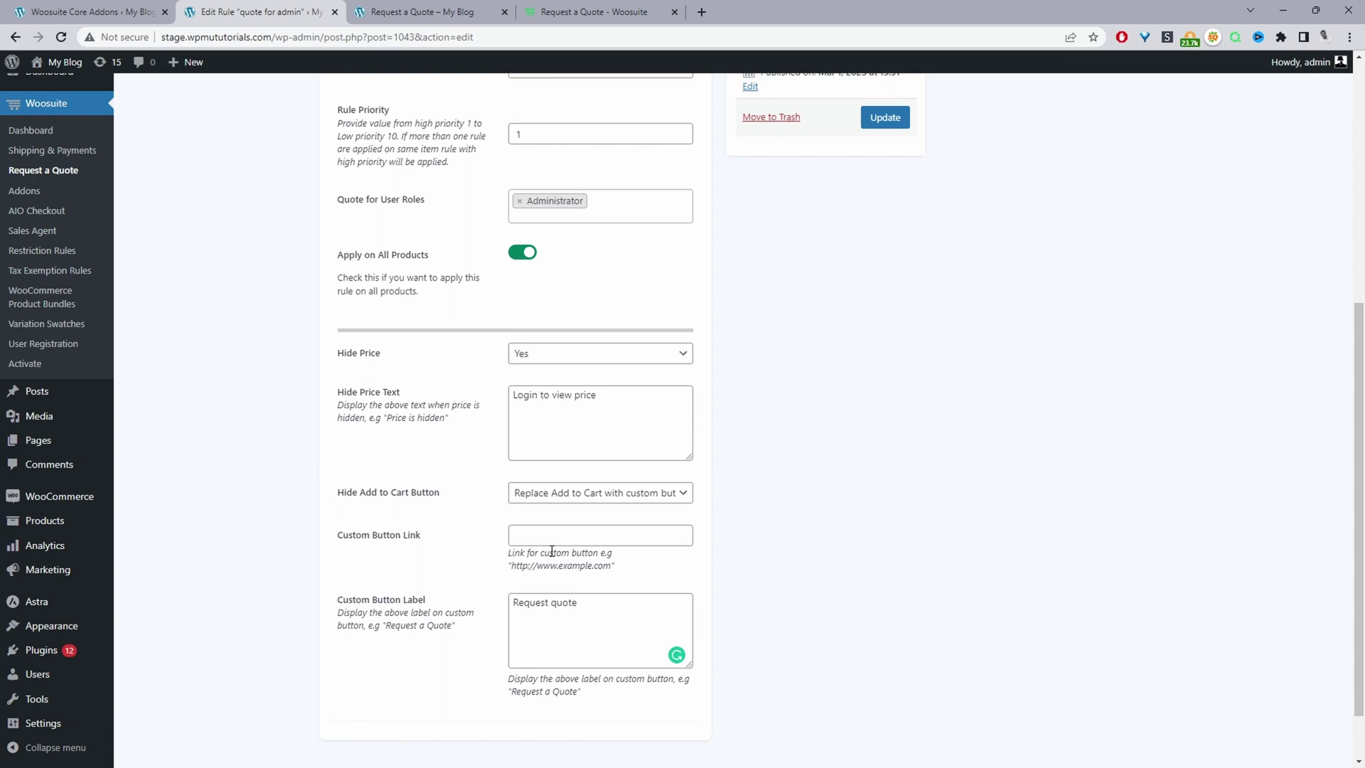
{"action": "left_click", "coordinate": [602, 531]}
{"action": "key", "text": "F5"}
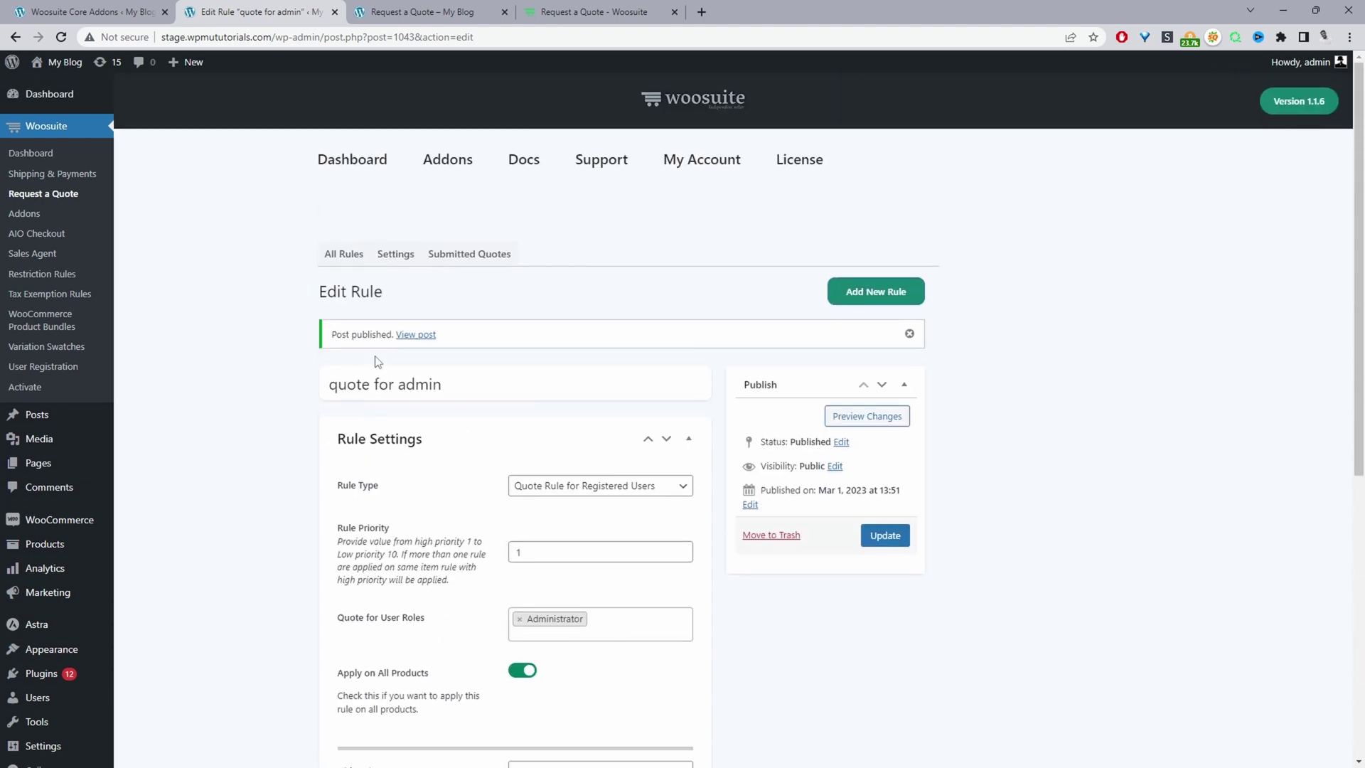
Open the request-a-quote module's general settings and set Quote Basket Placement to the Navigation menu
{"action": "left_click", "coordinate": [342, 255]}
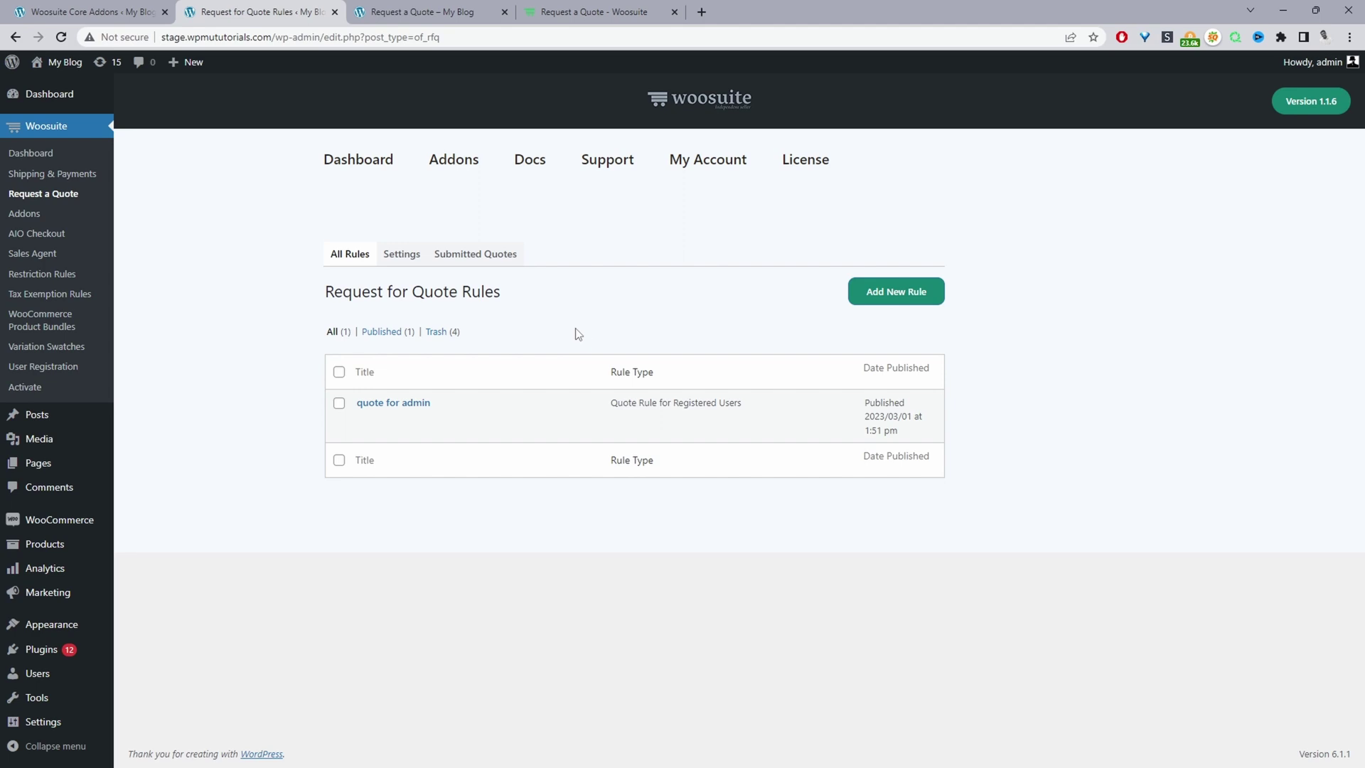
{"action": "left_click", "coordinate": [404, 256]}
{"action": "left_click_drag", "start_coordinate": [621, 305], "coordinate": [501, 307]}
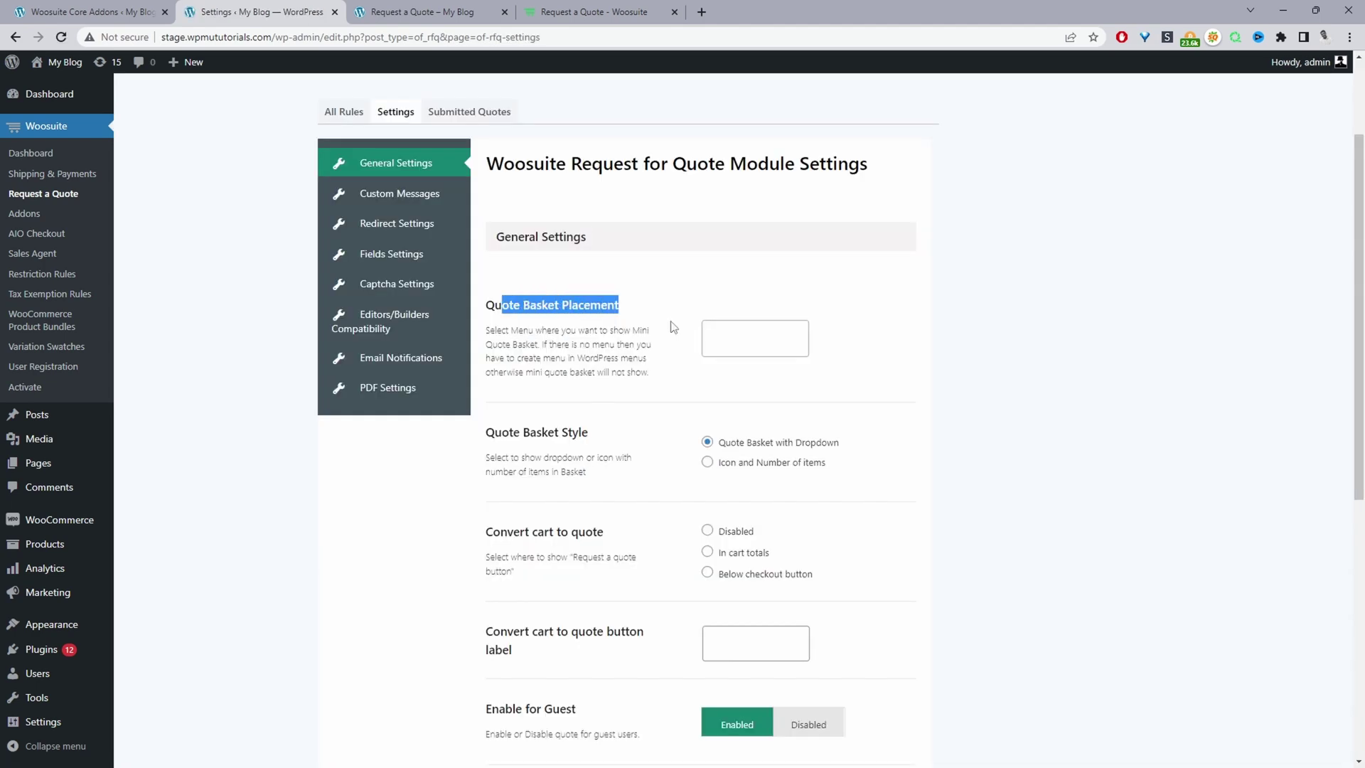
{"action": "left_click", "coordinate": [753, 330]}
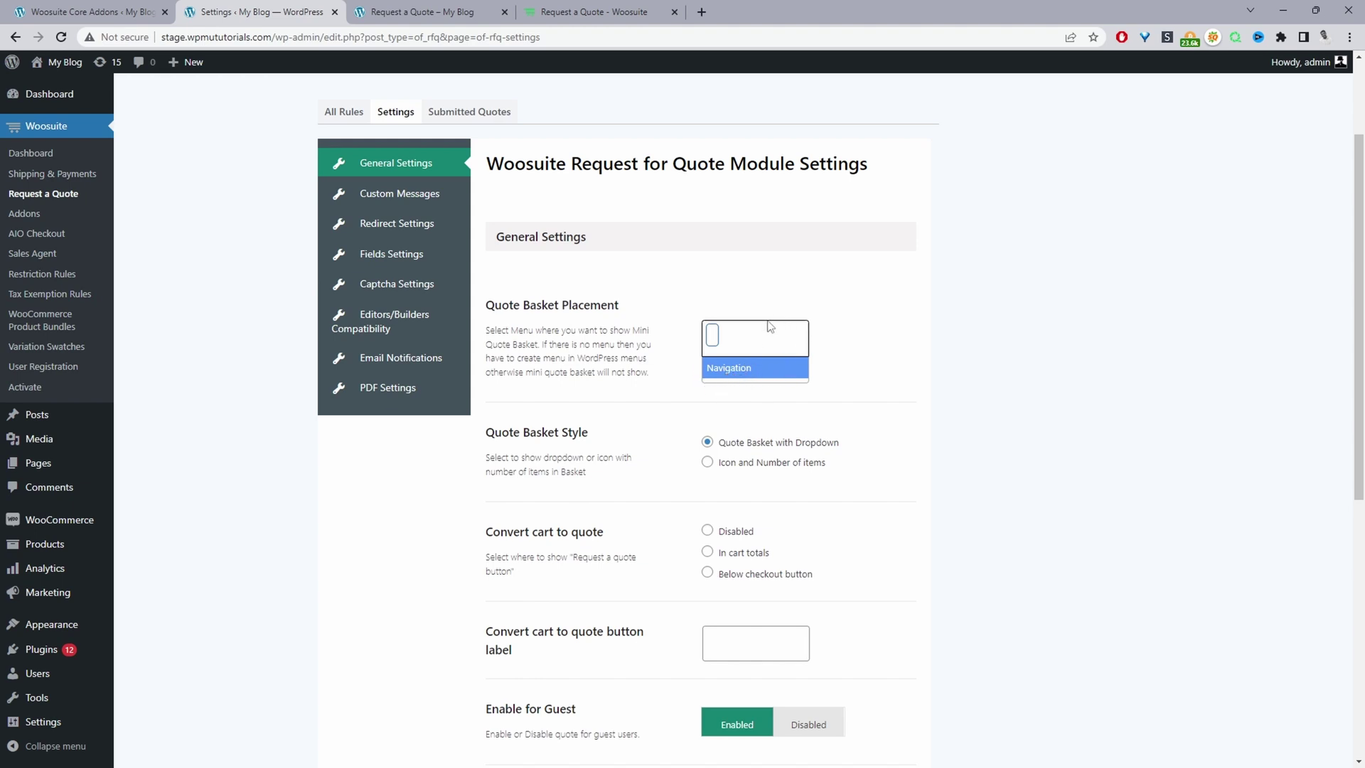
{"action": "left_click", "coordinate": [739, 373]}
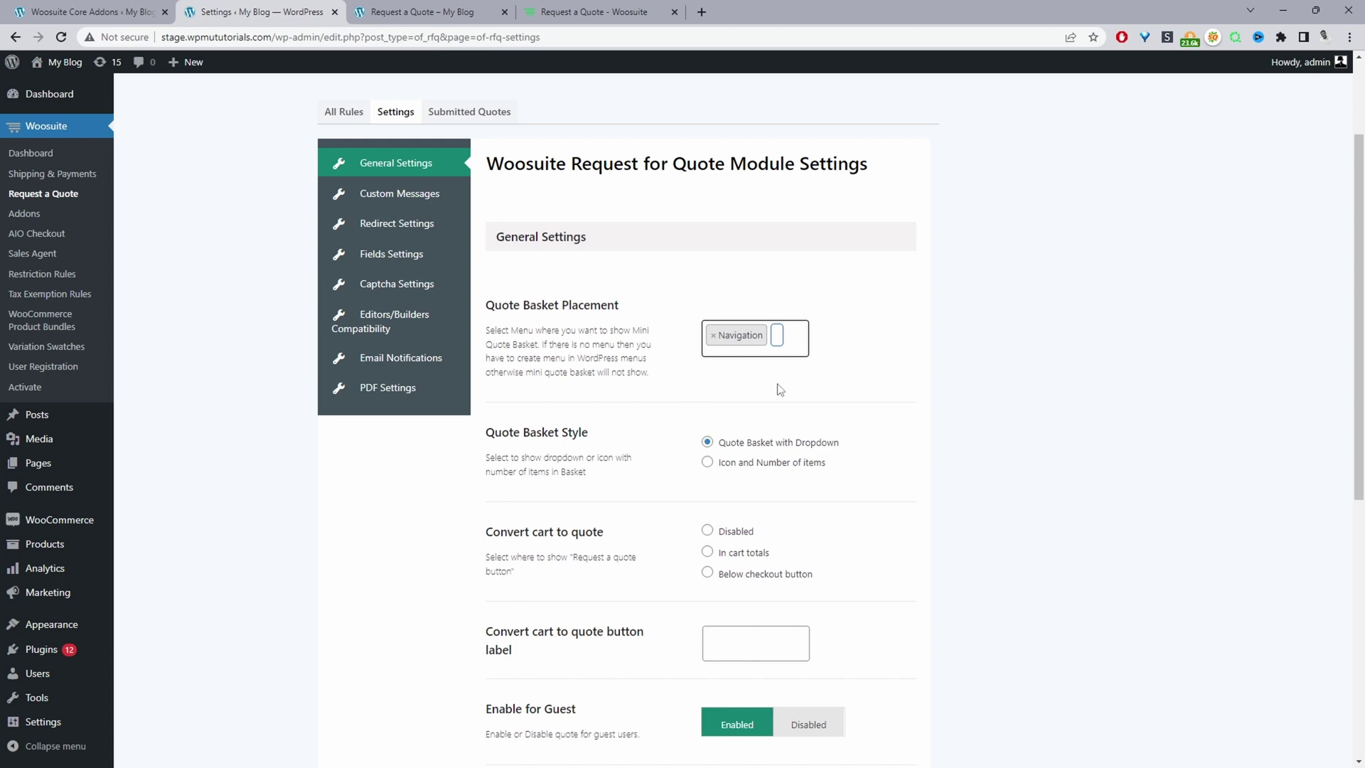
Set Convert cart to quote to Below checkout button and make it apply to Shipping zone
{"action": "scroll", "coordinate": [836, 459], "scroll_direction": "down", "scroll_amount": 1}
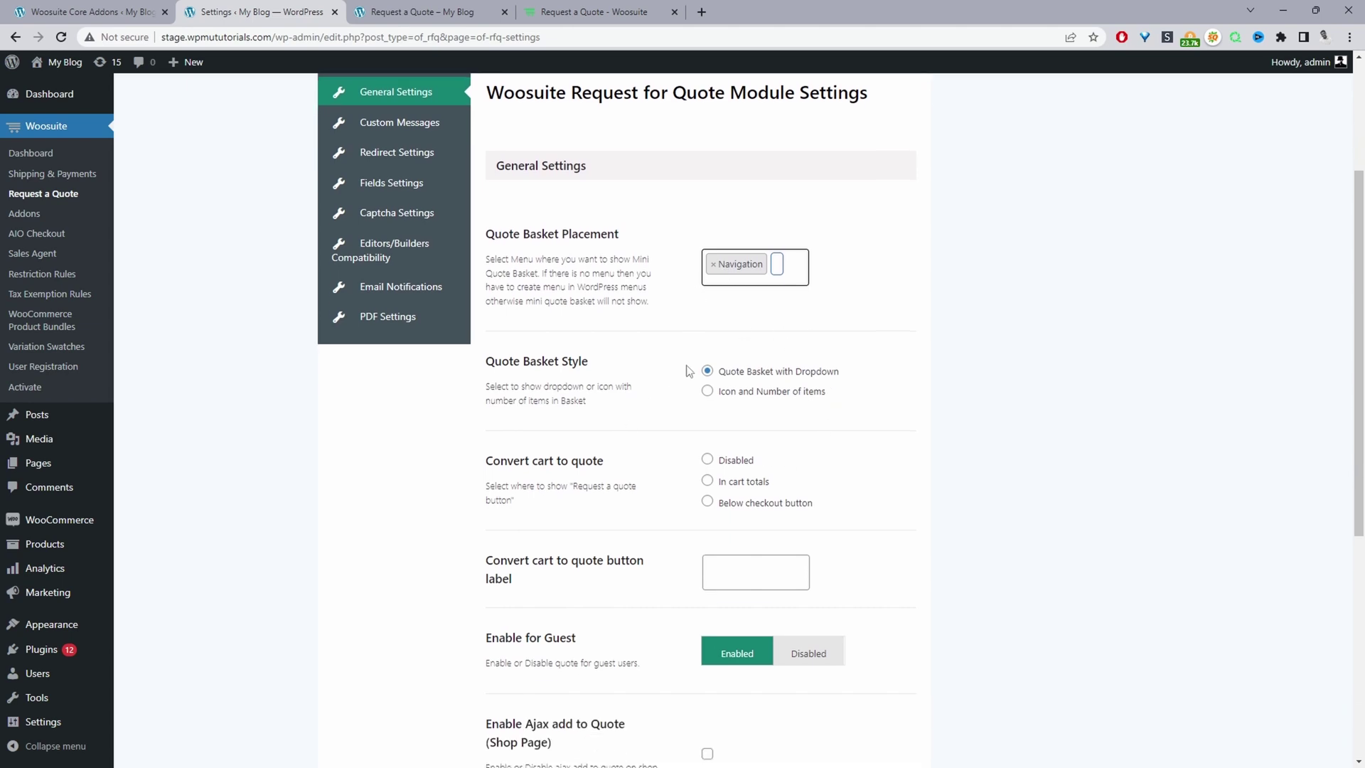
{"action": "left_click_drag", "start_coordinate": [725, 376], "coordinate": [834, 371]}
{"action": "left_click_drag", "start_coordinate": [721, 393], "coordinate": [722, 393]}
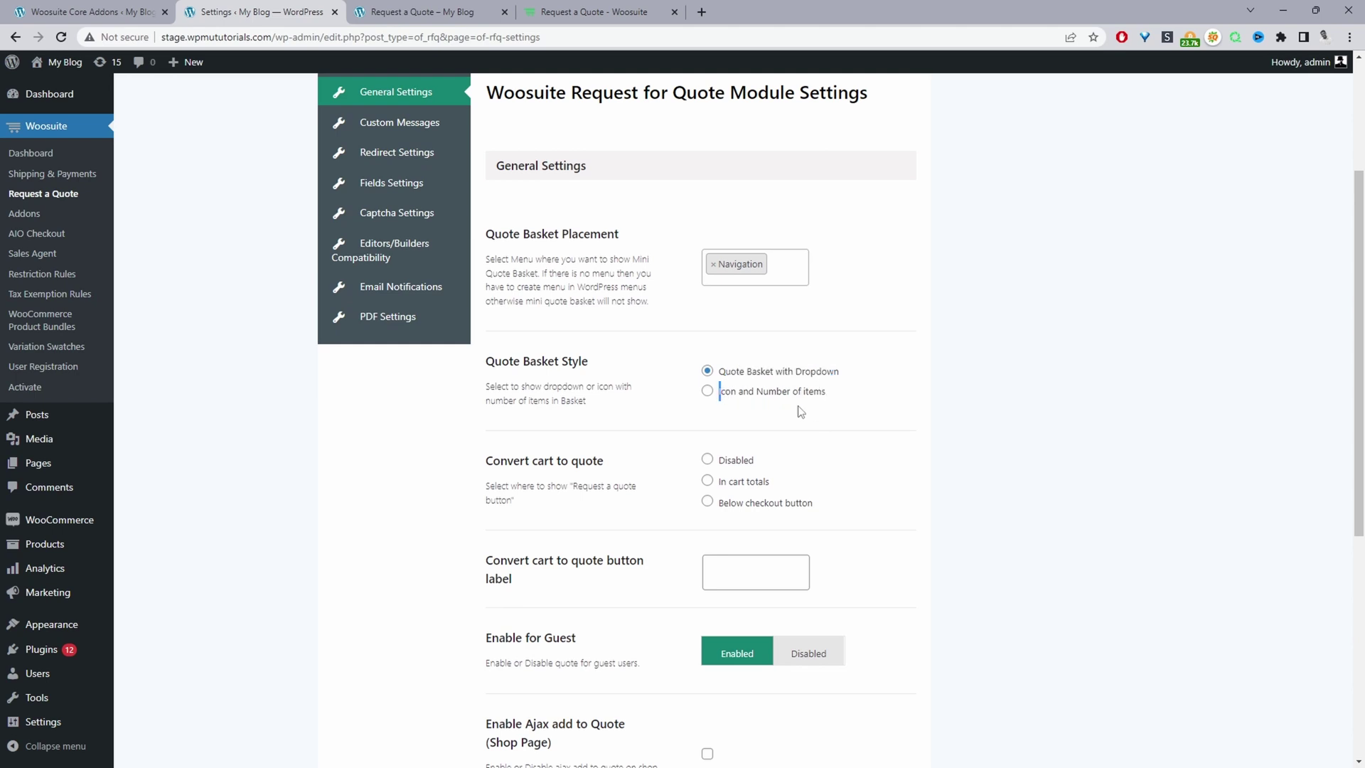
{"action": "scroll", "coordinate": [835, 444], "scroll_direction": "down", "scroll_amount": 3}
{"action": "scroll", "coordinate": [836, 442], "scroll_direction": "up", "scroll_amount": 3}
{"action": "scroll", "coordinate": [929, 413], "scroll_direction": "down", "scroll_amount": 1}
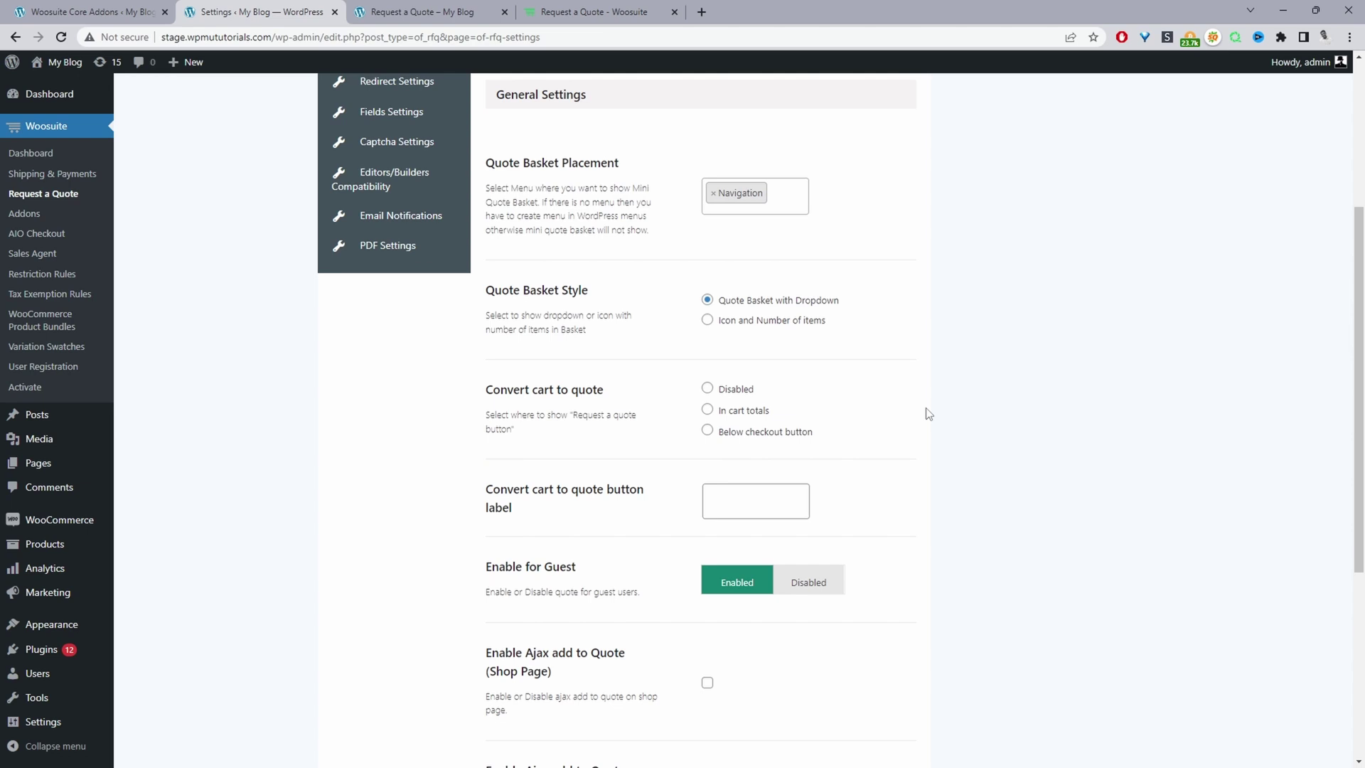
{"action": "left_click_drag", "start_coordinate": [604, 389], "coordinate": [522, 384]}
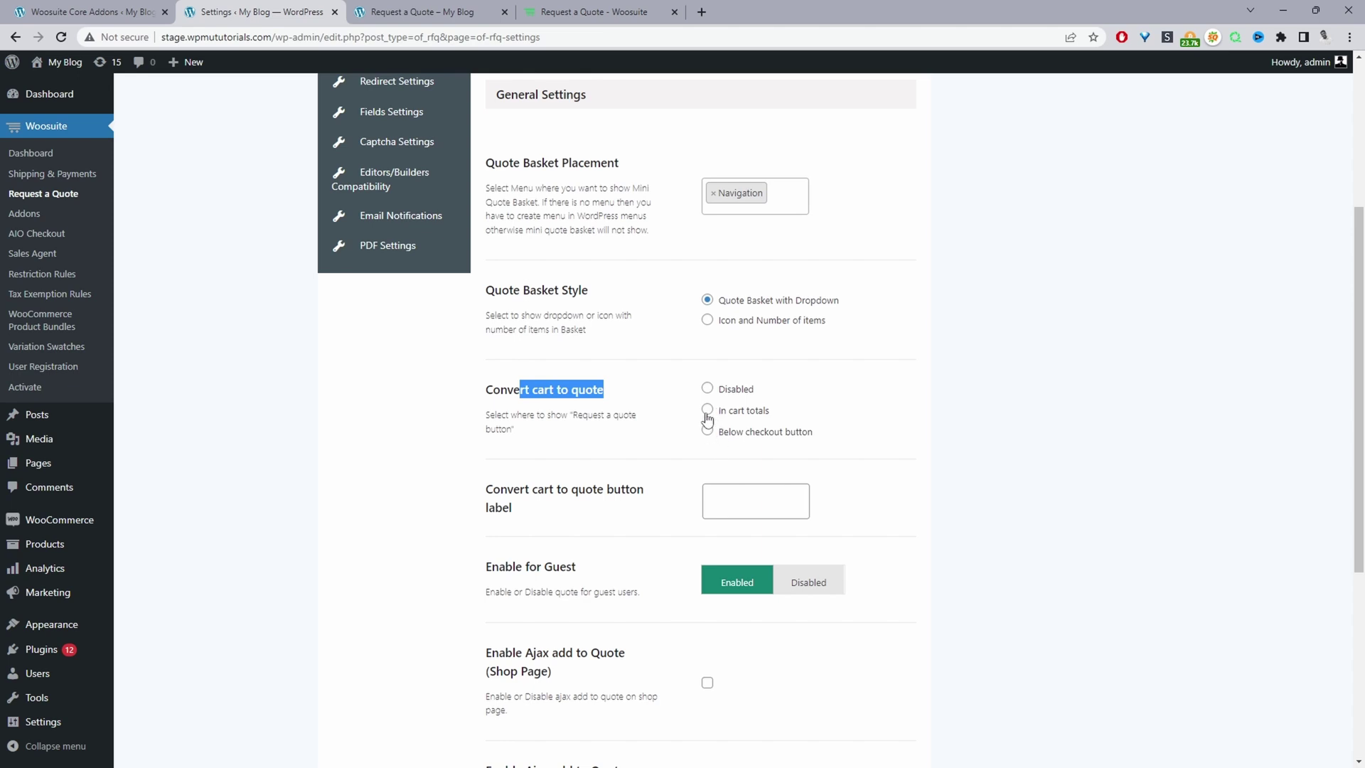
{"action": "left_click", "coordinate": [708, 429]}
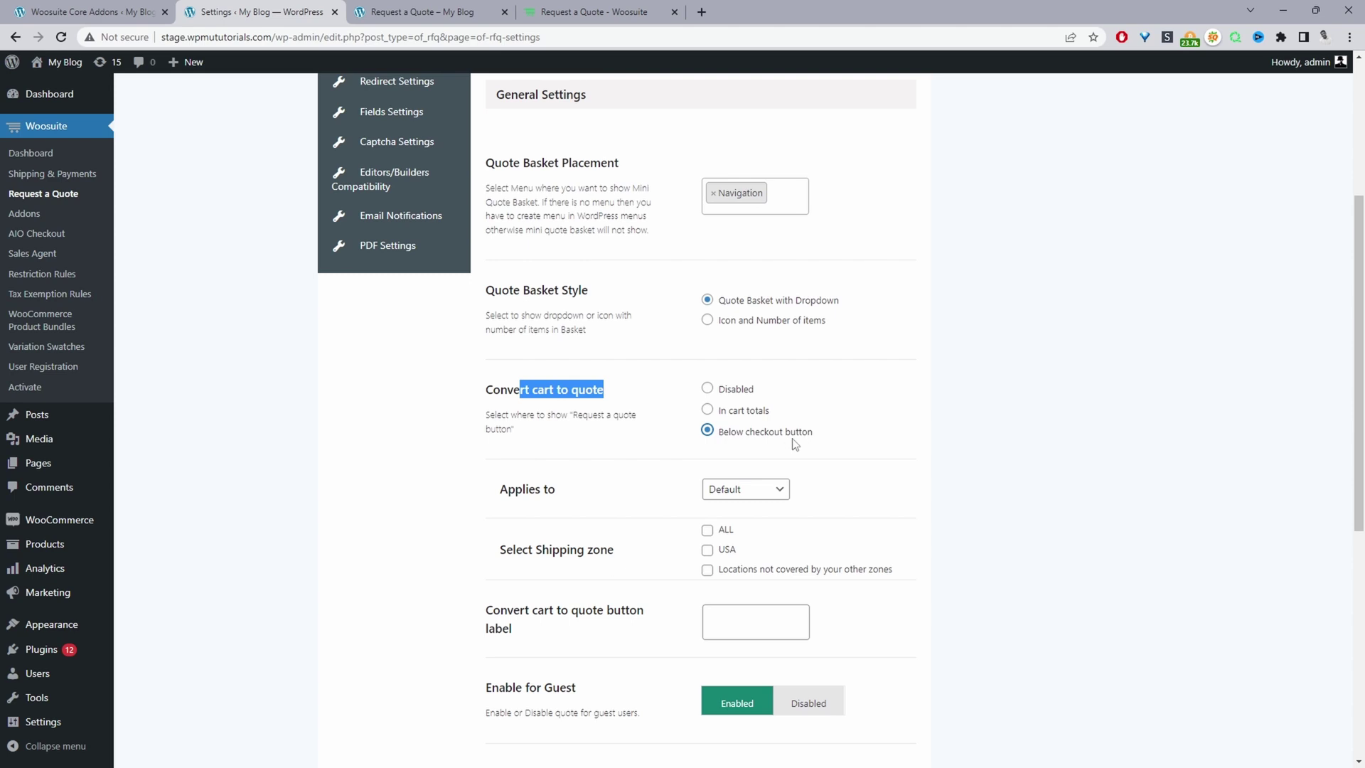
{"action": "left_click", "coordinate": [758, 491]}
{"action": "left_click", "coordinate": [739, 522]}
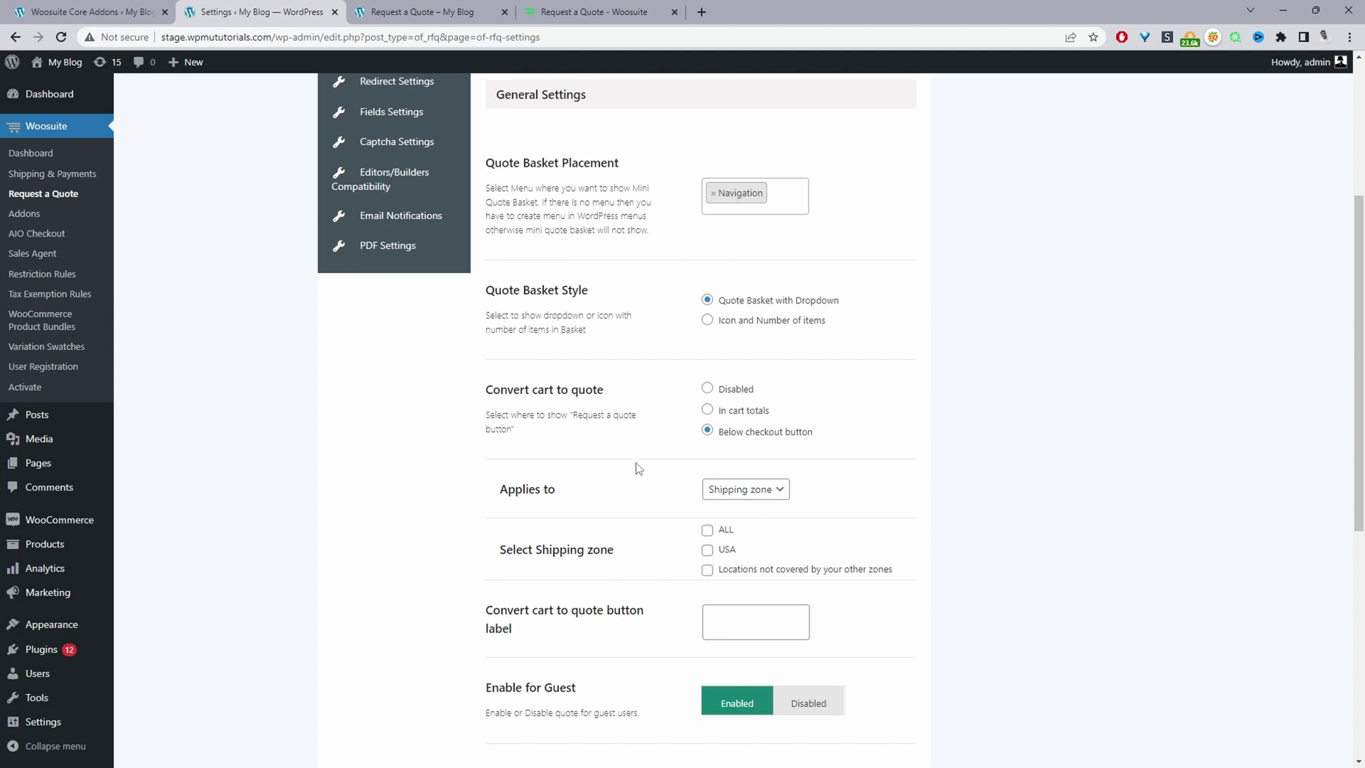
Select the USA shipping zone and enter "request shipping quote" as the convert cart to quote button label
{"action": "left_click", "coordinate": [707, 570]}
{"action": "left_click", "coordinate": [707, 551]}
{"action": "left_click", "coordinate": [707, 570]}
{"action": "left_click", "coordinate": [747, 622]}
{"action": "left_click", "coordinate": [771, 664]}
{"action": "left_click_drag", "start_coordinate": [717, 620], "coordinate": [683, 626]}
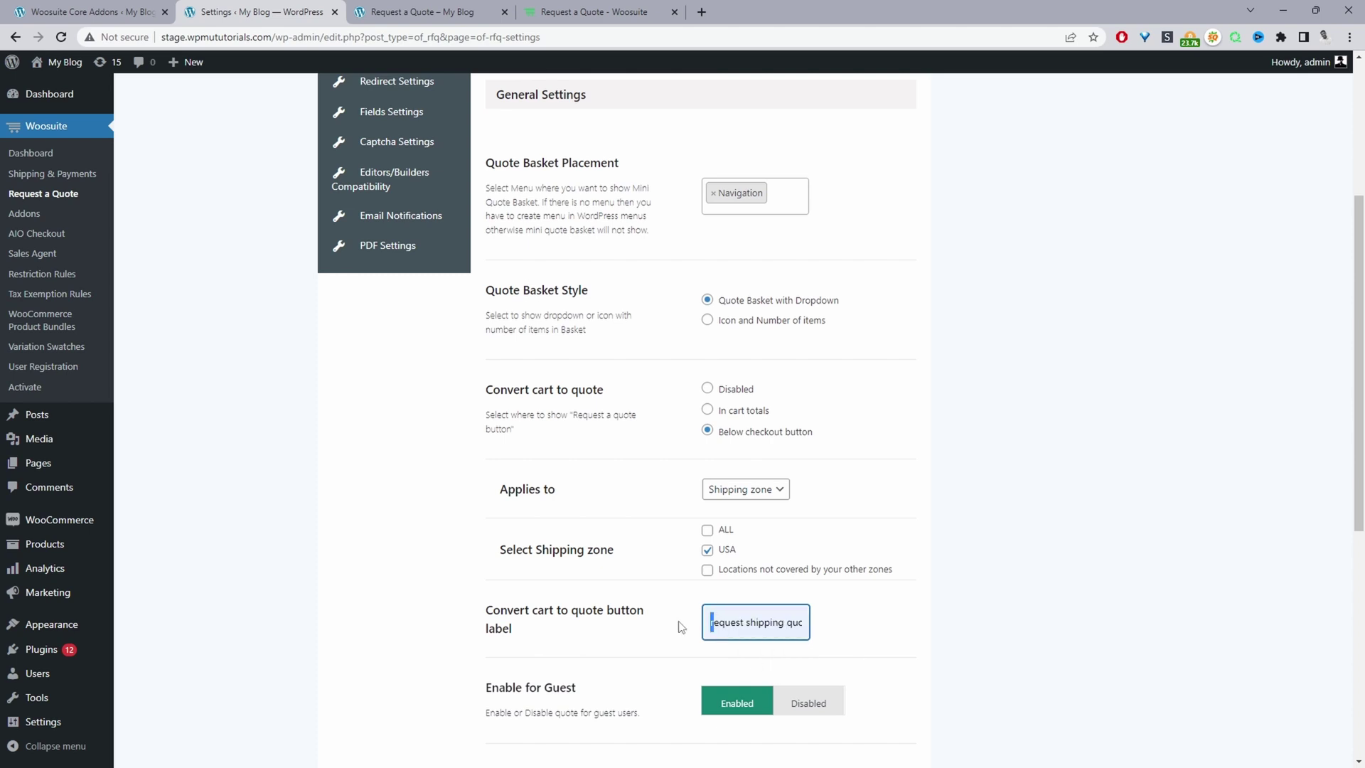
{"action": "left_click", "coordinate": [902, 609]}
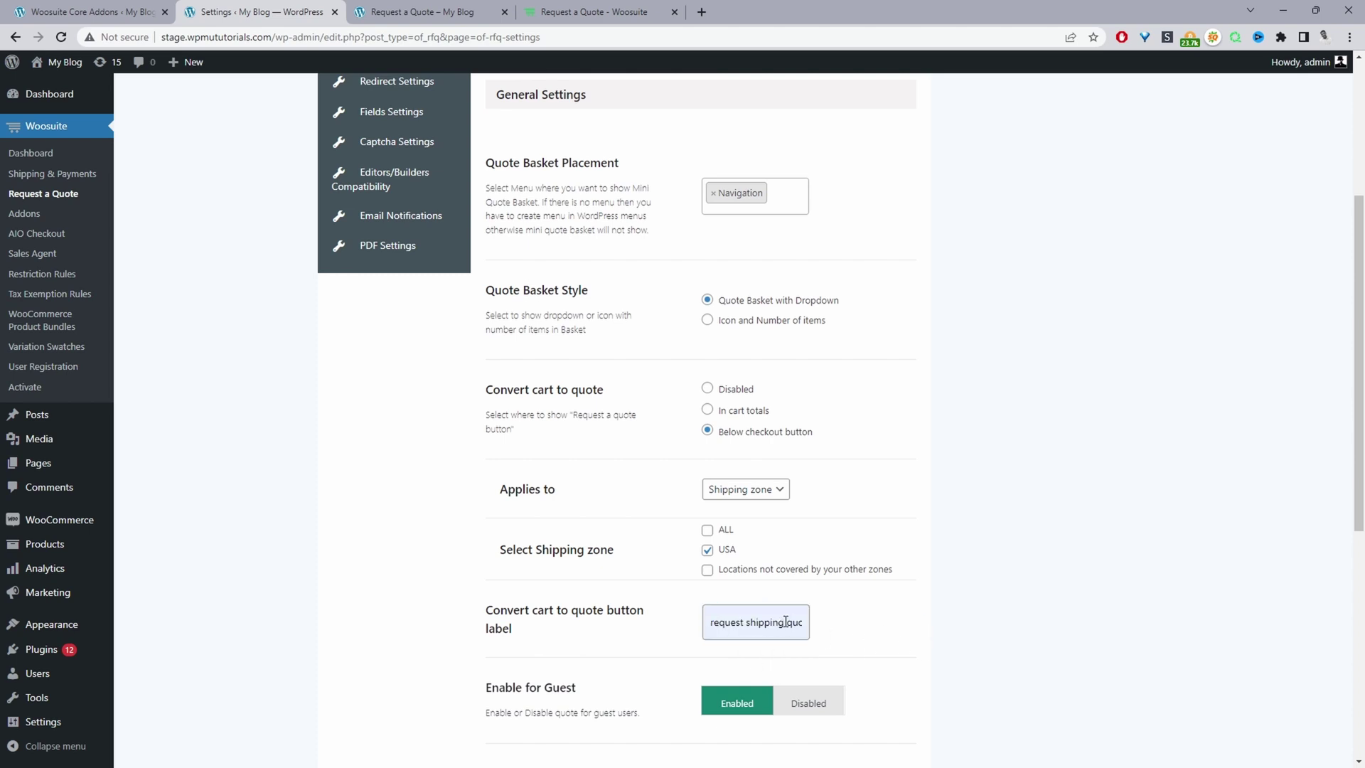
Review the guest quote and admin/shop manager email options, and save the general settings
{"action": "scroll", "coordinate": [785, 622], "scroll_direction": "down", "scroll_amount": 5}
{"action": "left_click_drag", "start_coordinate": [575, 332], "coordinate": [505, 333]}
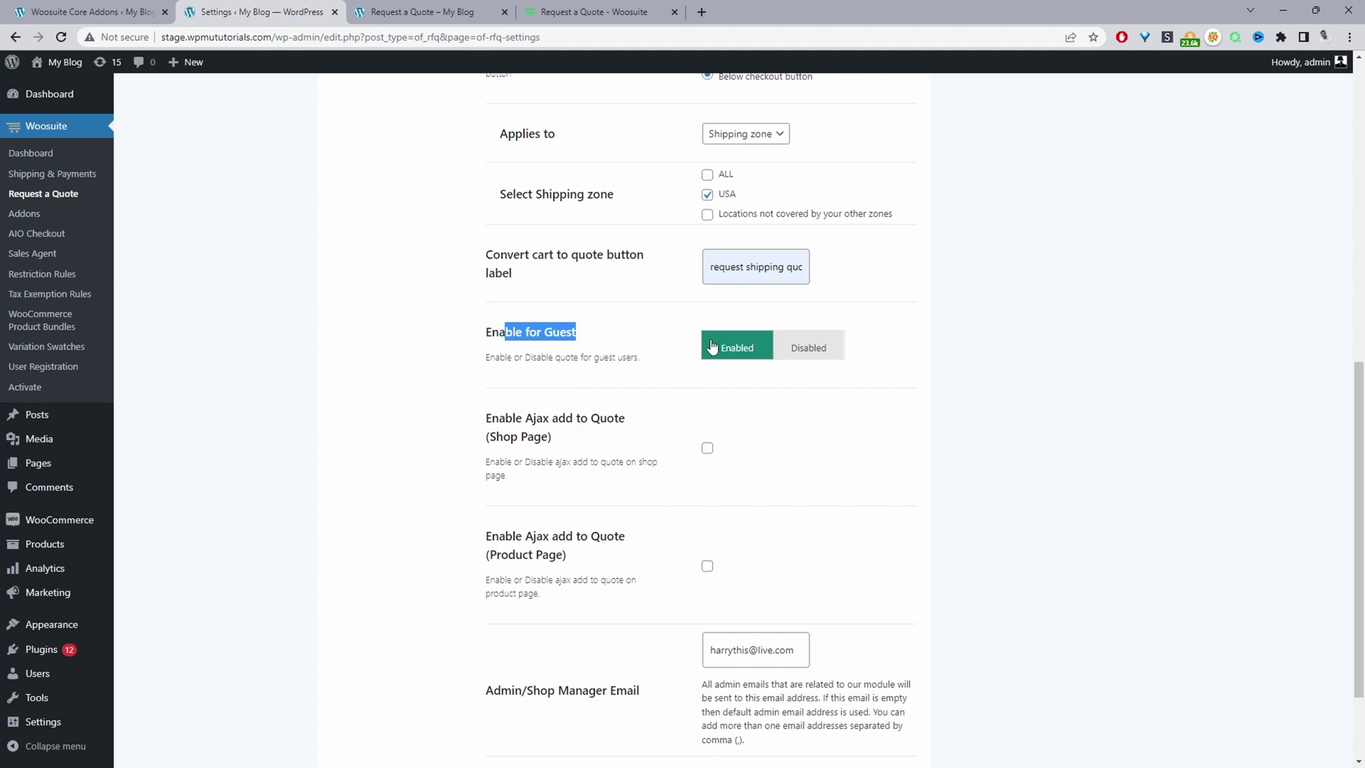
{"action": "scroll", "coordinate": [697, 419], "scroll_direction": "down", "scroll_amount": 2}
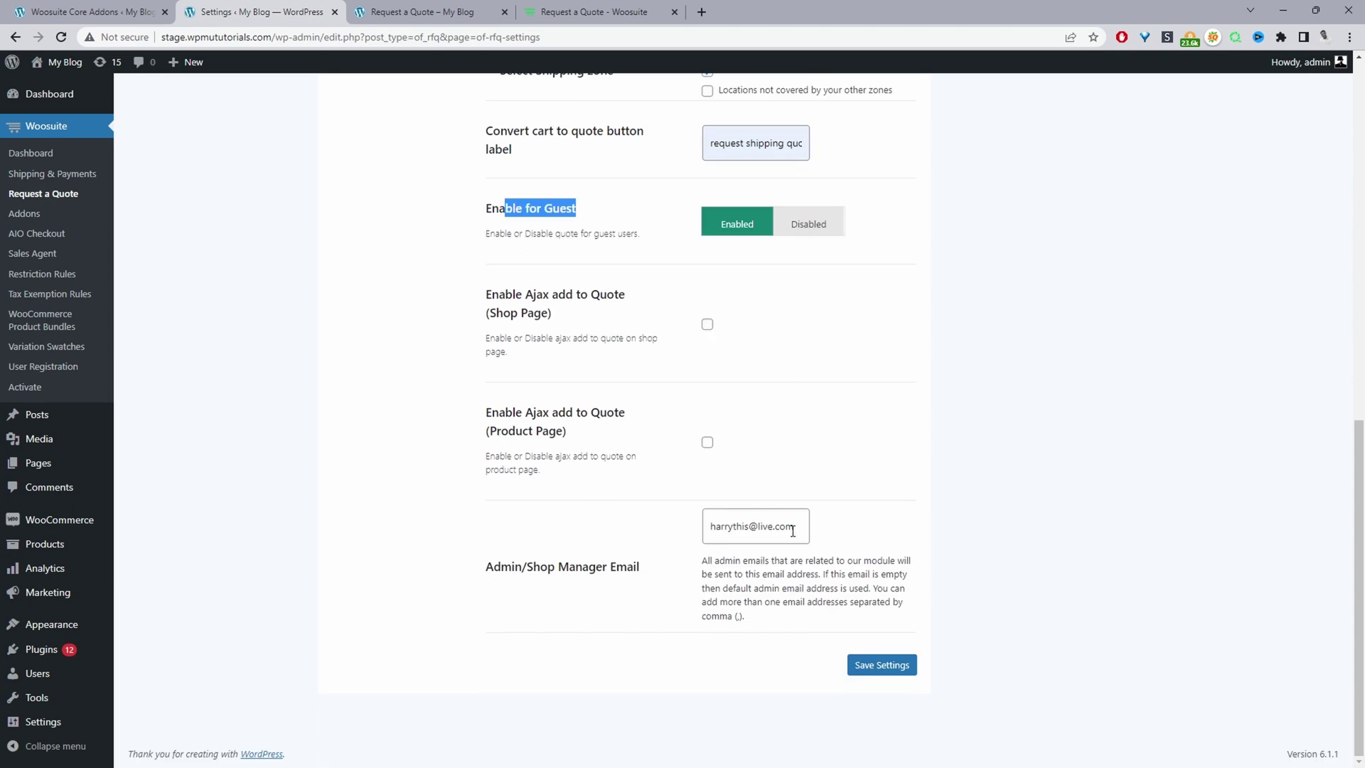
{"action": "left_click_drag", "start_coordinate": [795, 526], "coordinate": [681, 530]}
{"action": "left_click", "coordinate": [1004, 502]}
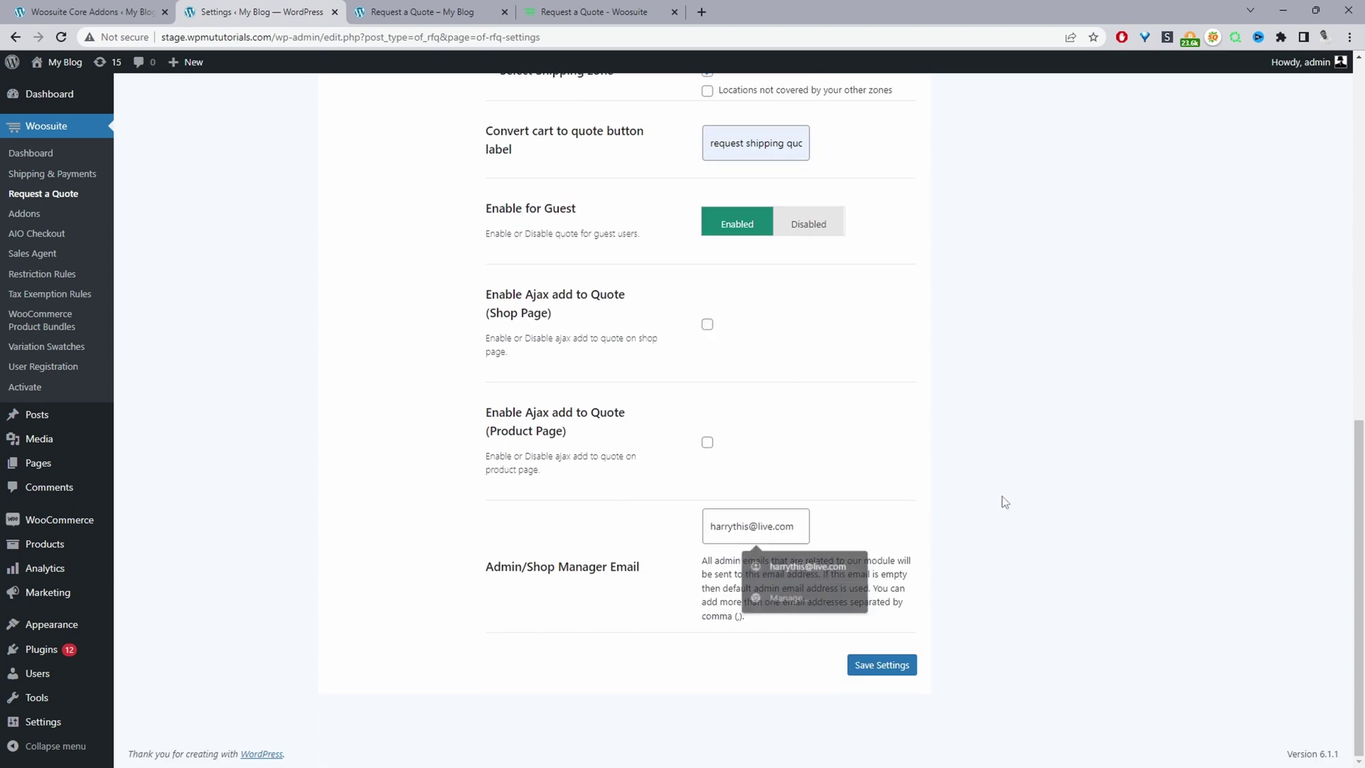
{"action": "left_click", "coordinate": [901, 664]}
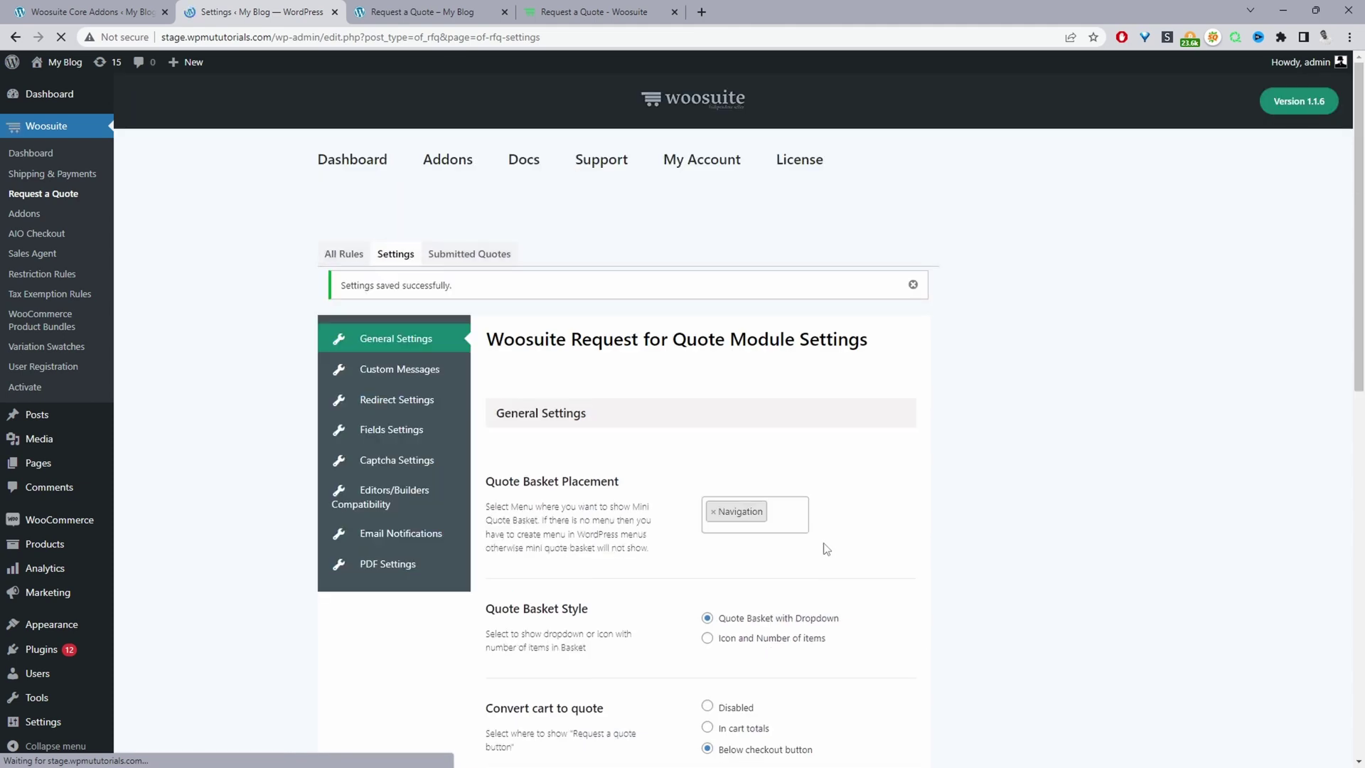
Review the custom messages, and enable Redirect After Quote Submission in the redirect settings
{"action": "left_click", "coordinate": [433, 377]}
{"action": "scroll", "coordinate": [460, 440], "scroll_direction": "down", "scroll_amount": 2}
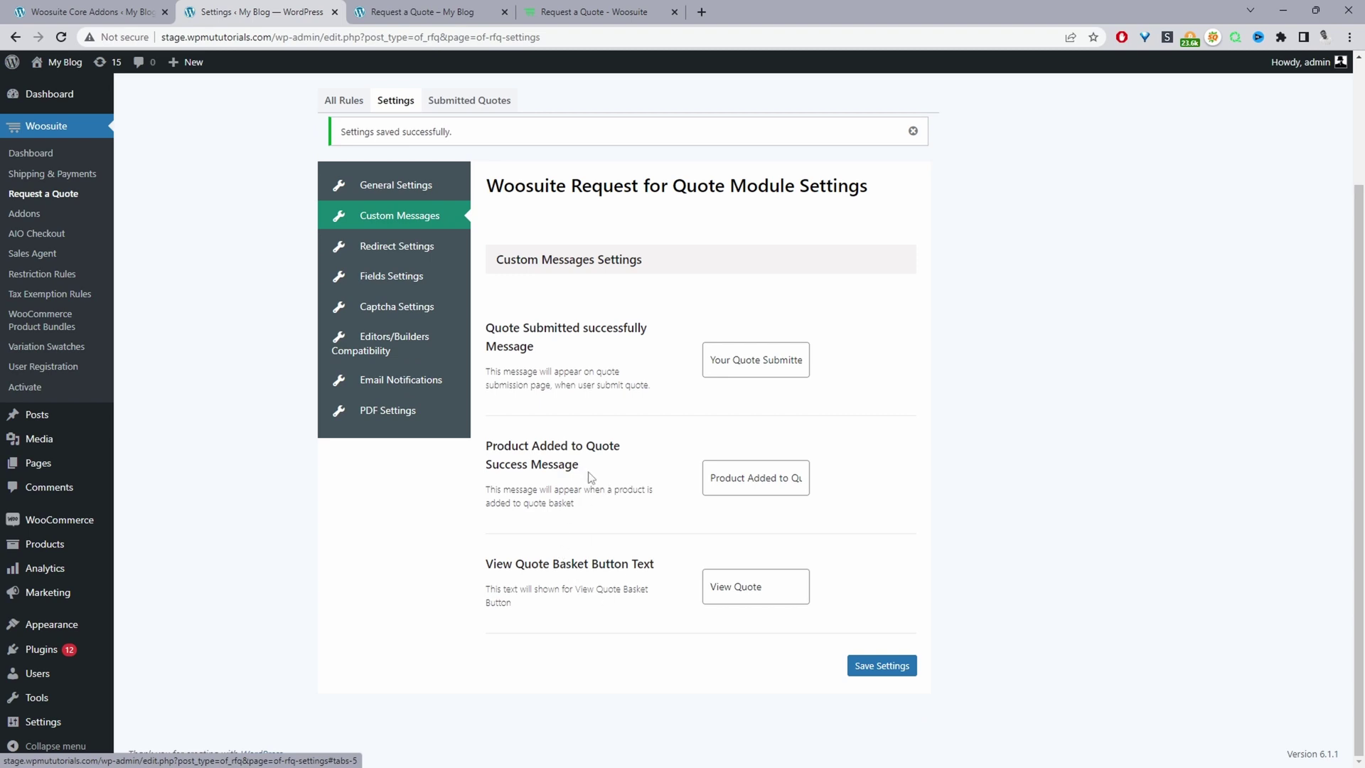
{"action": "left_click", "coordinate": [402, 244]}
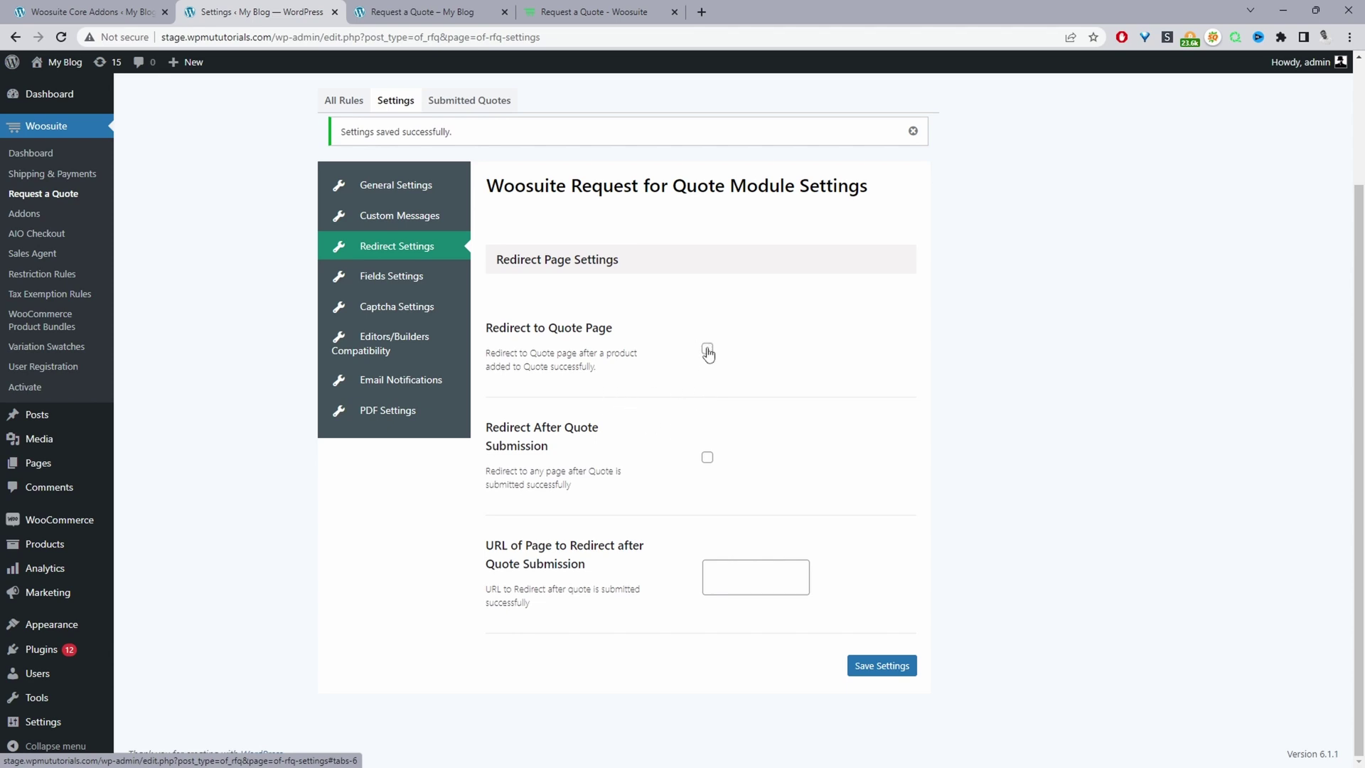
{"action": "left_click", "coordinate": [708, 457]}
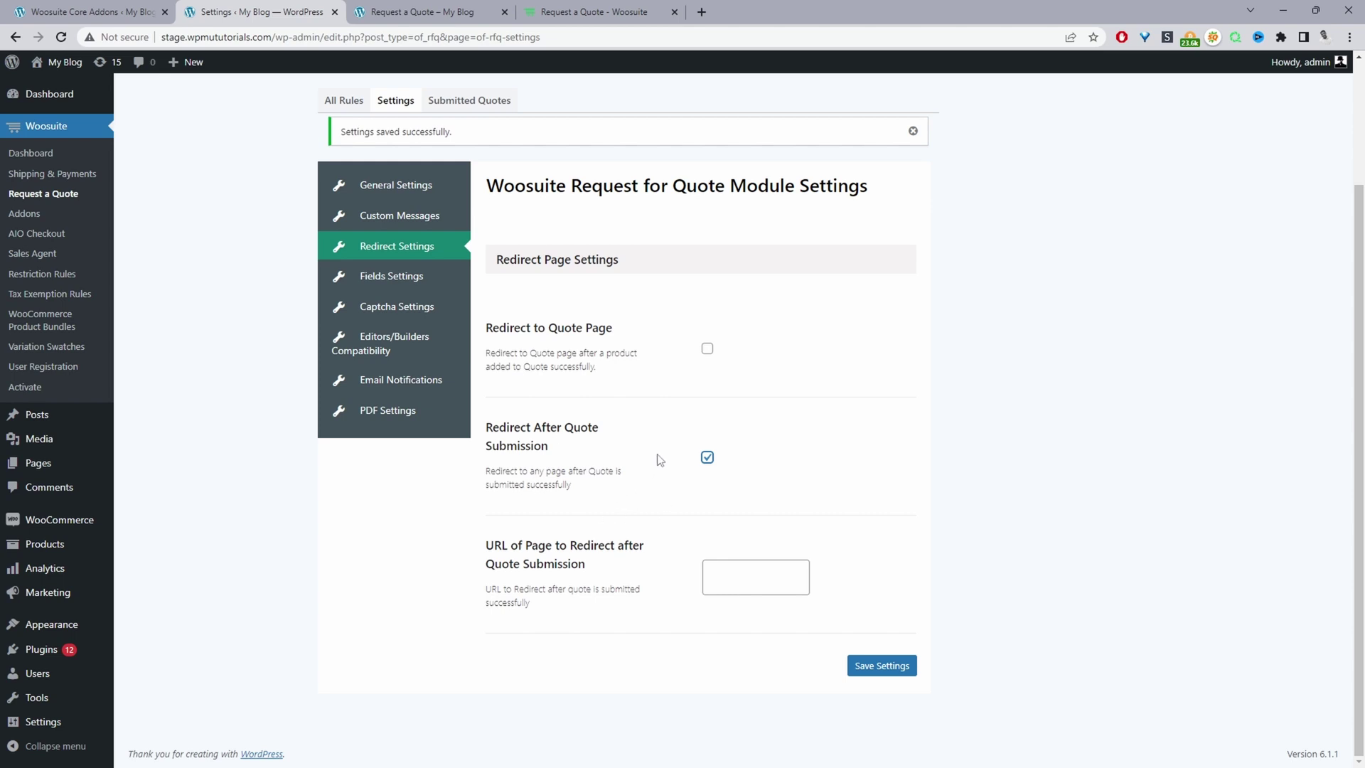
{"action": "left_click", "coordinate": [745, 577]}
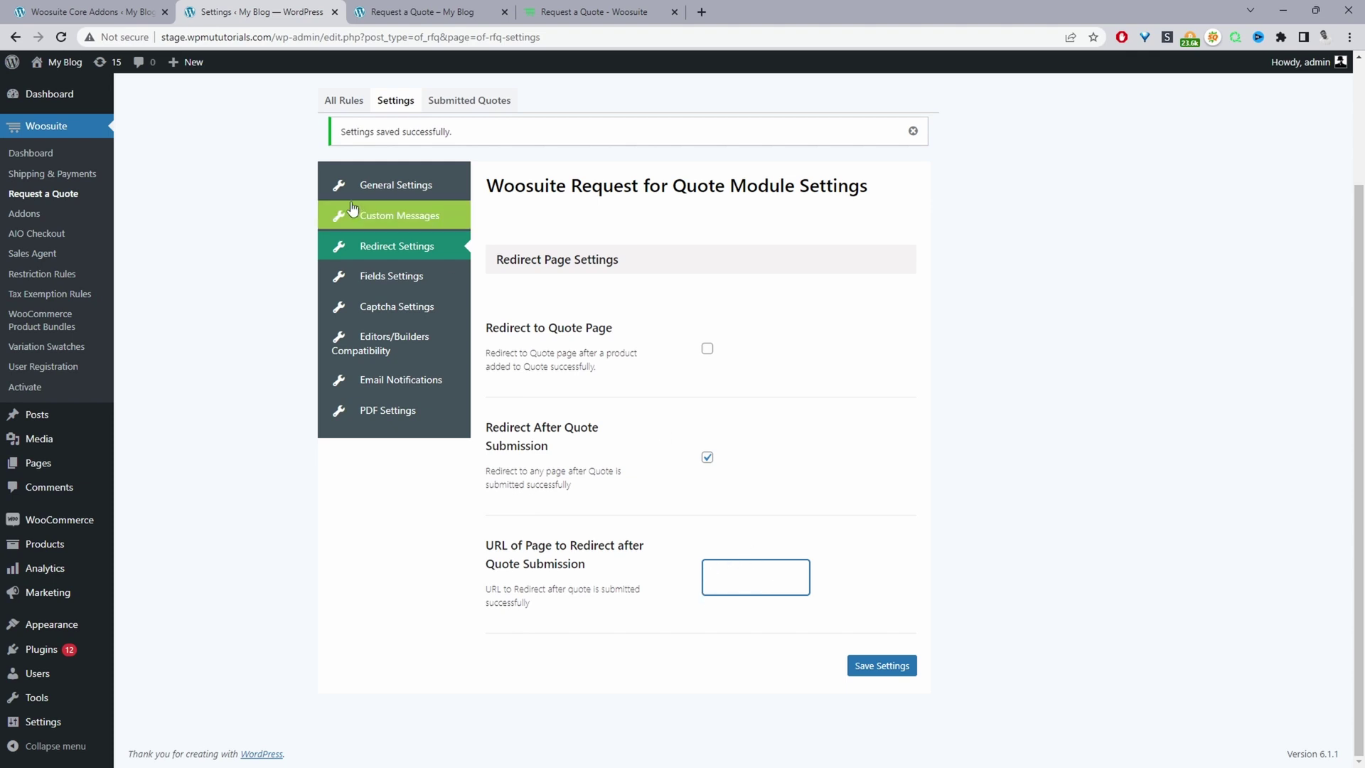
Enable the Company field for the request a quote form in the fields settings and label it Company
{"action": "left_click", "coordinate": [391, 284]}
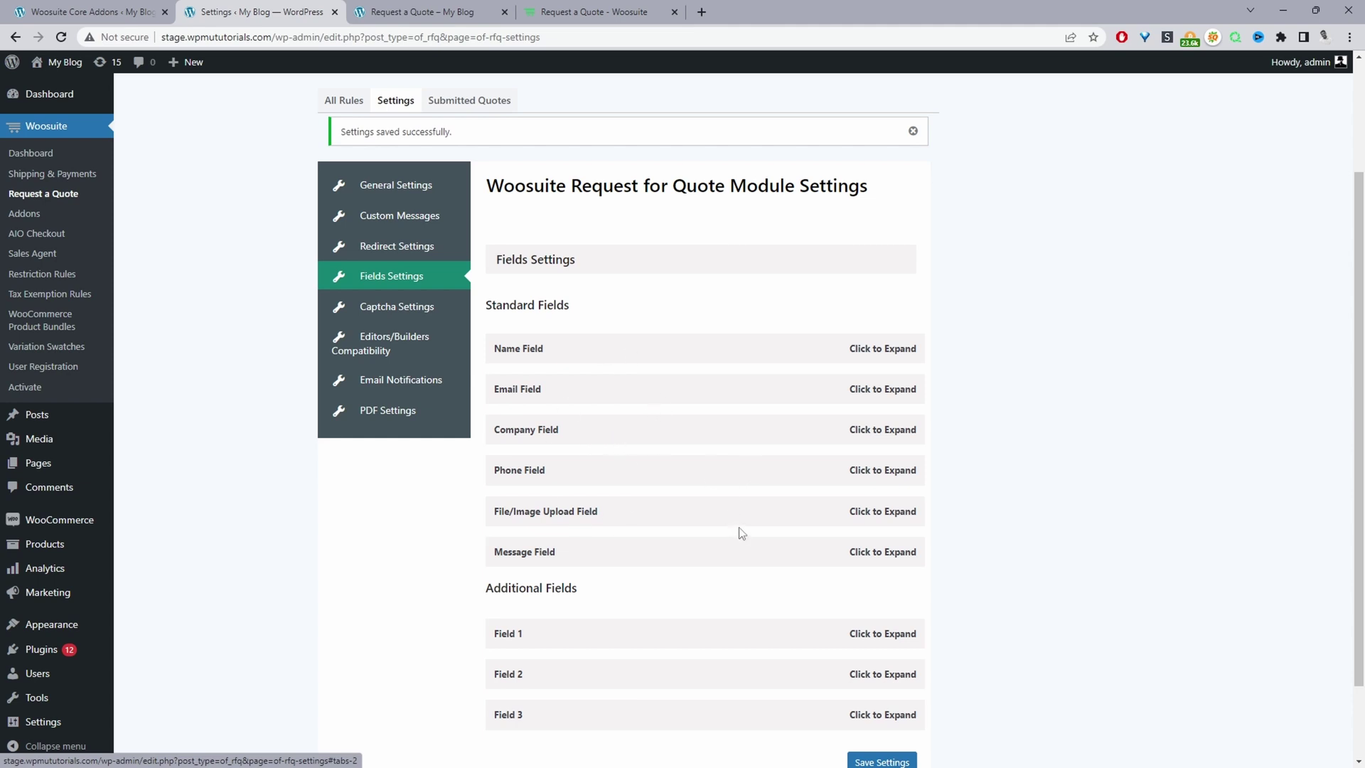
{"action": "left_click", "coordinate": [610, 429]}
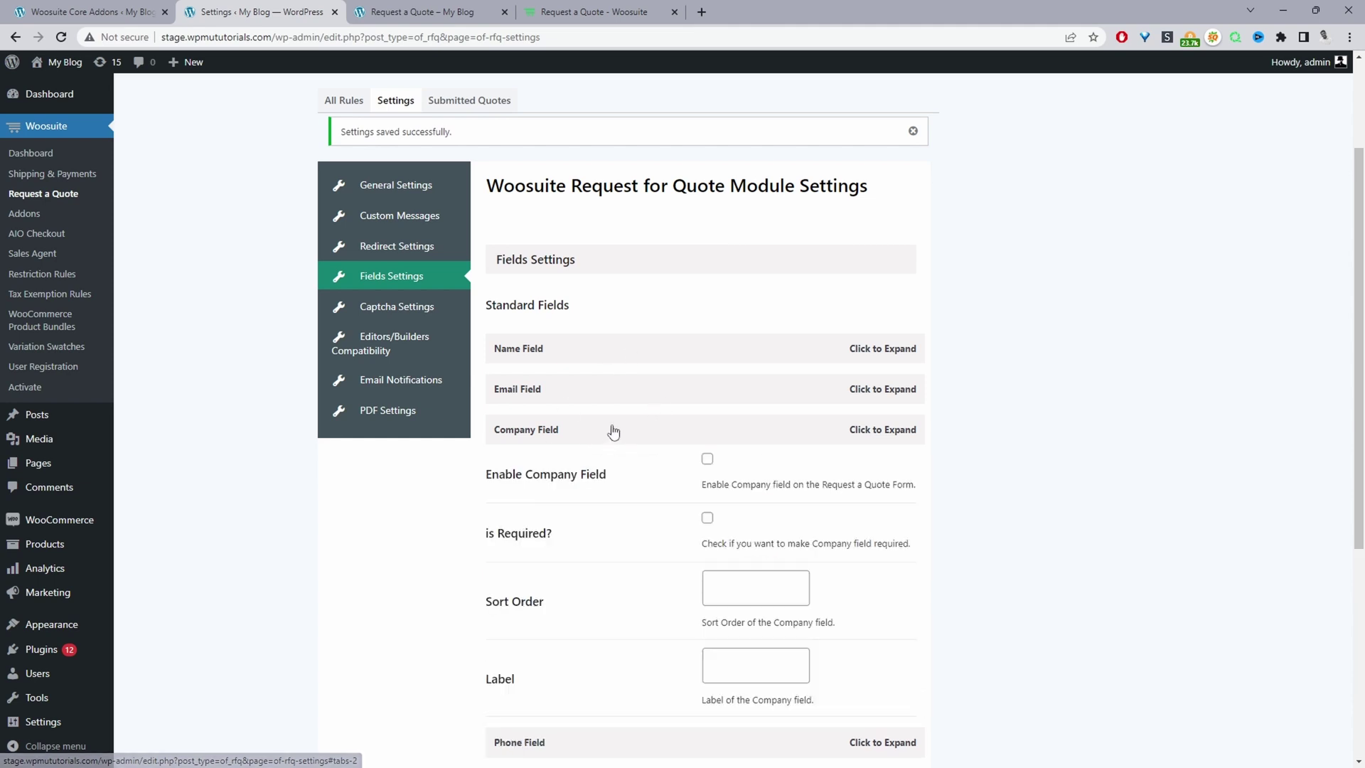
{"action": "left_click", "coordinate": [708, 460]}
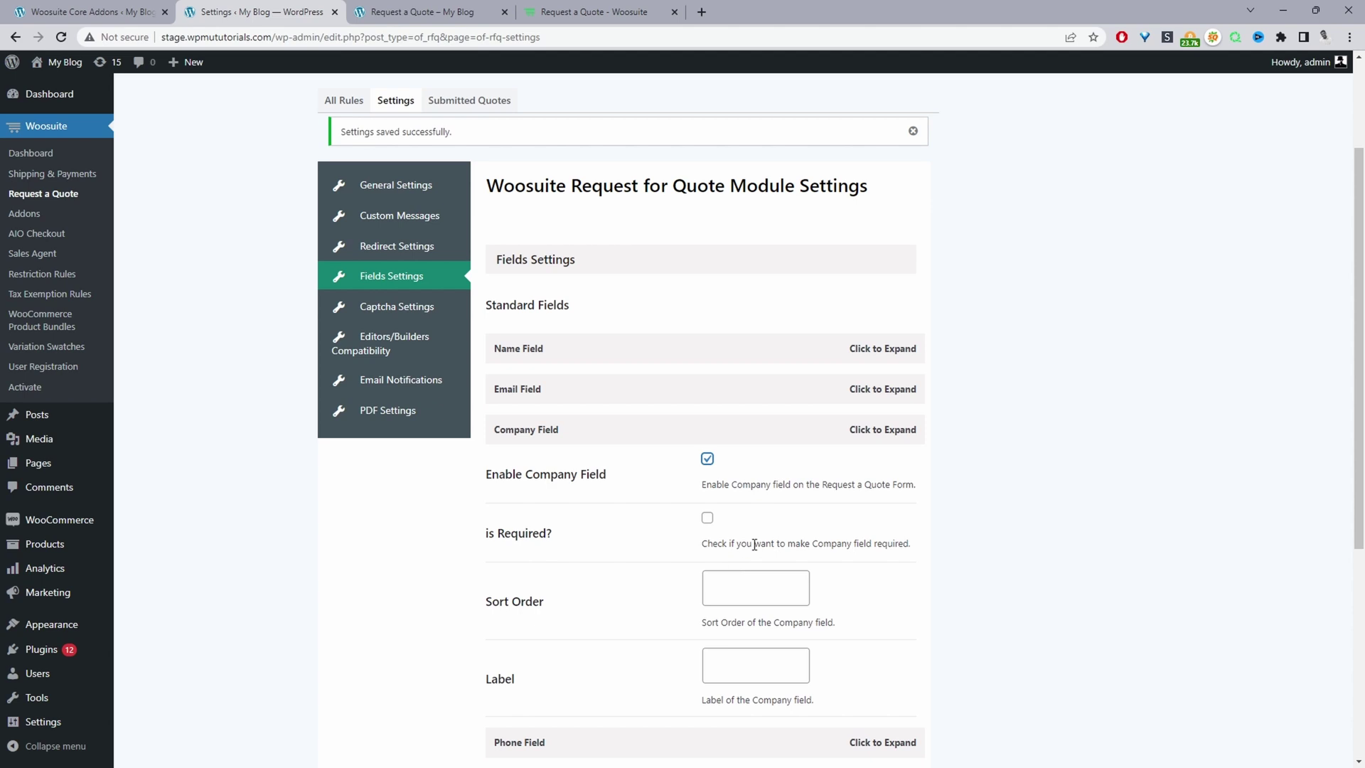
{"action": "scroll", "coordinate": [756, 541], "scroll_direction": "down", "scroll_amount": 2}
{"action": "left_click", "coordinate": [745, 457]}
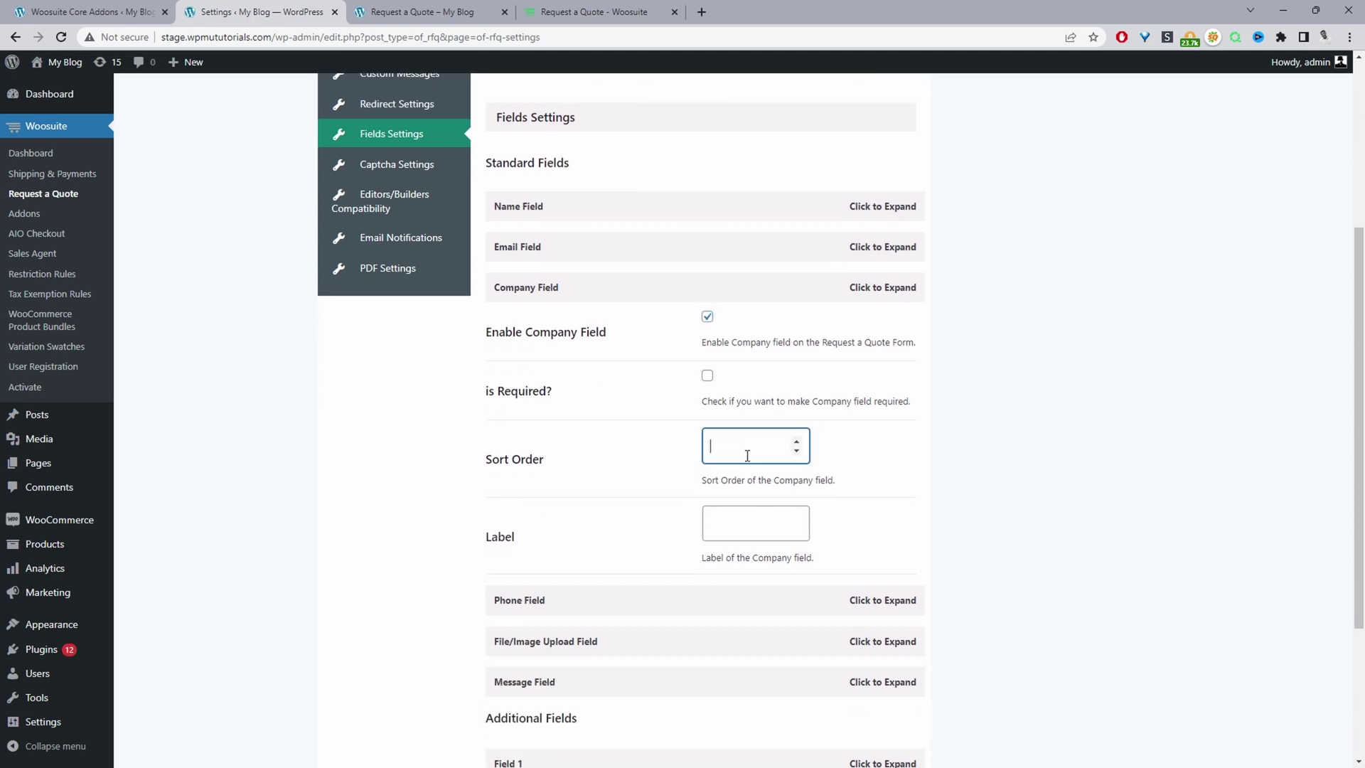
{"action": "left_click", "coordinate": [779, 532]}
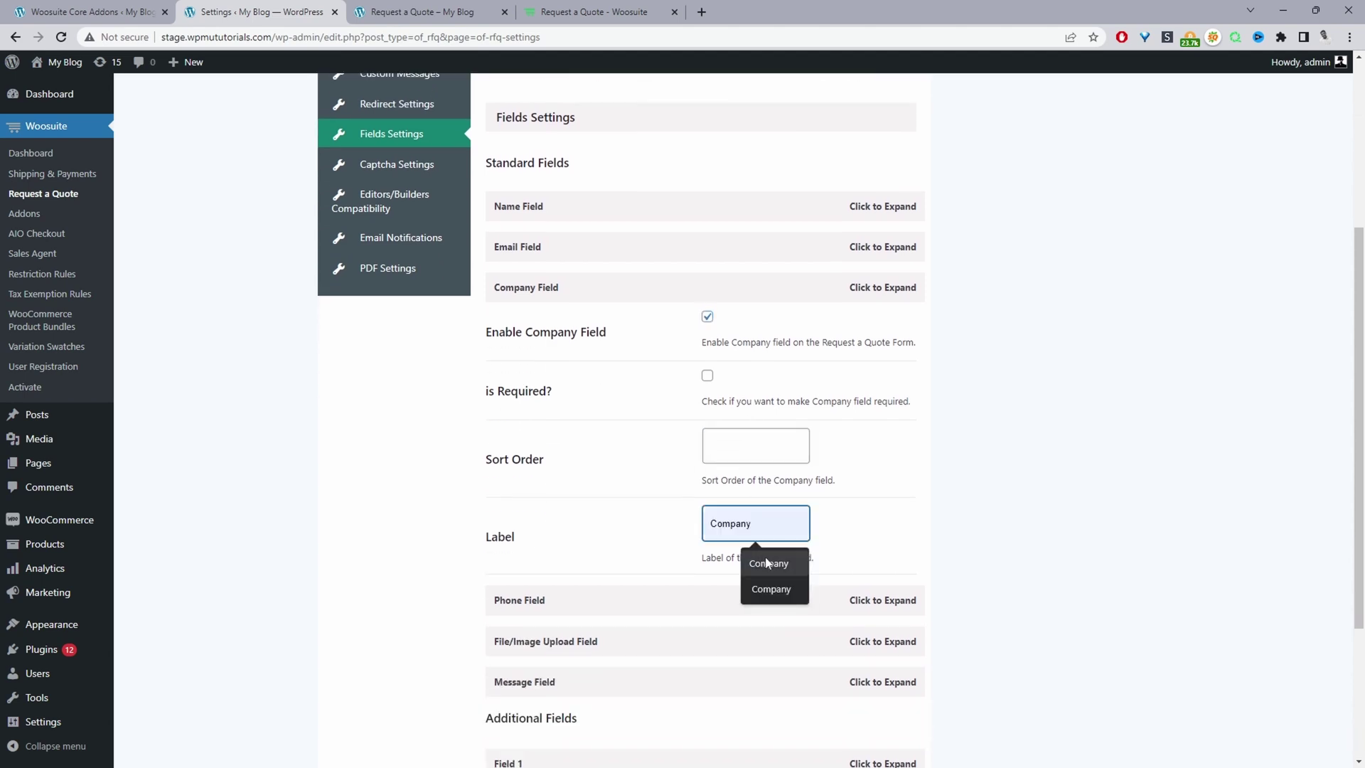
{"action": "left_click", "coordinate": [769, 566]}
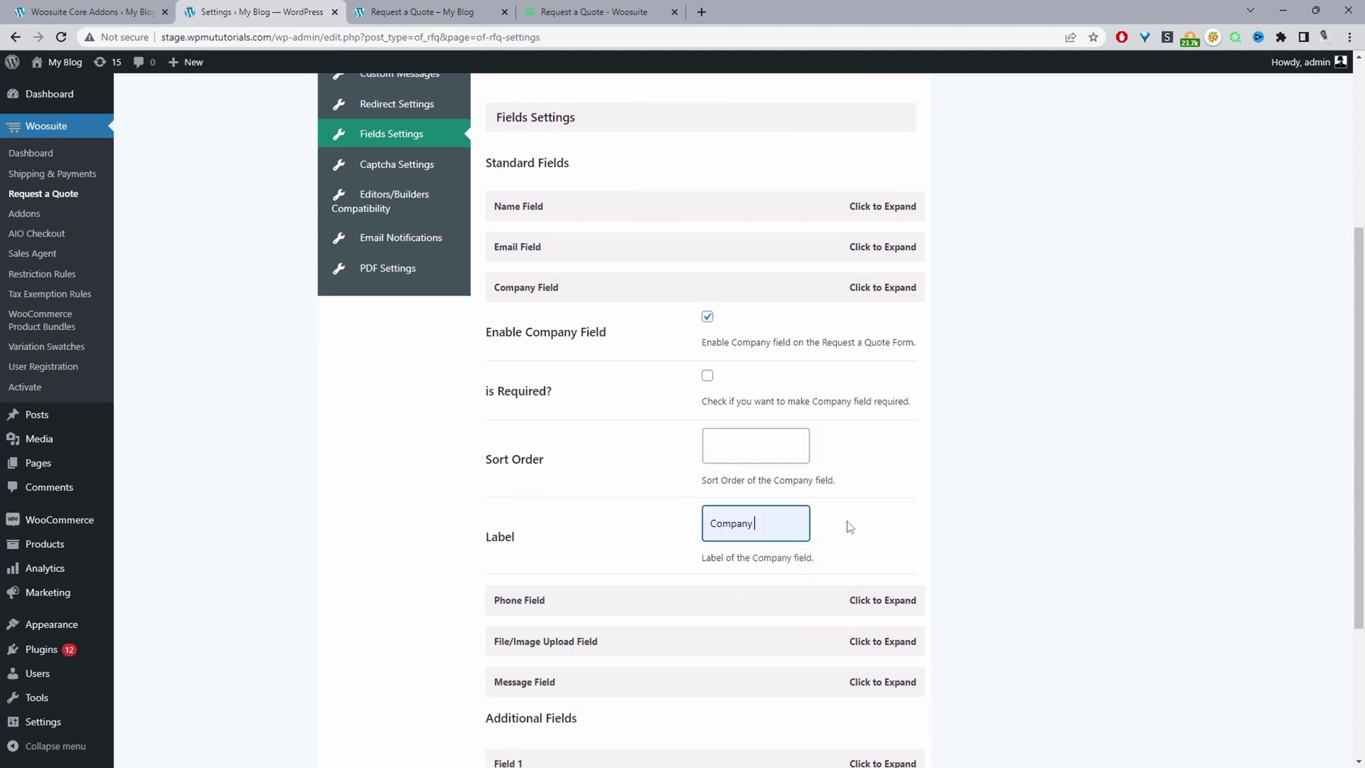
{"action": "left_click", "coordinate": [860, 291]}
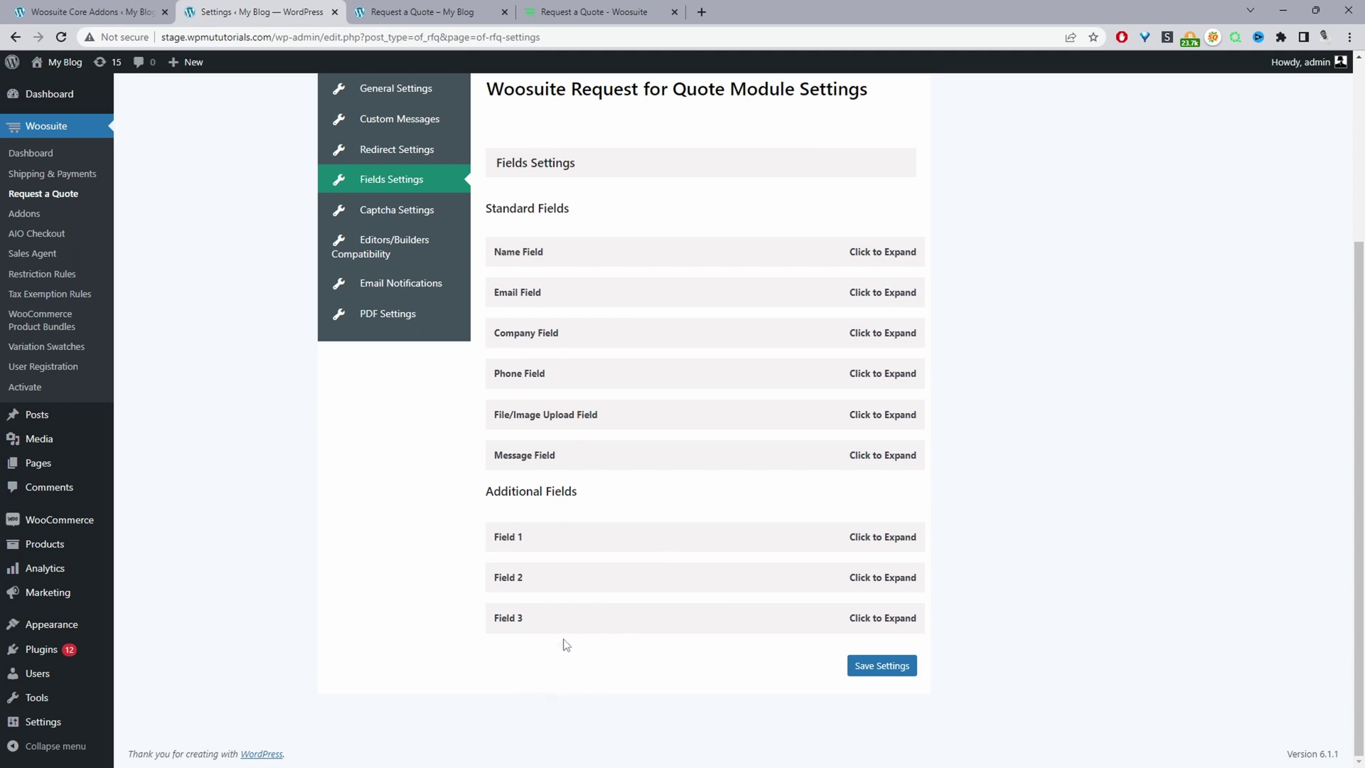
Review the Google reCaptcha options and the Editors/Builders Compatibility options
{"action": "left_click", "coordinate": [392, 211]}
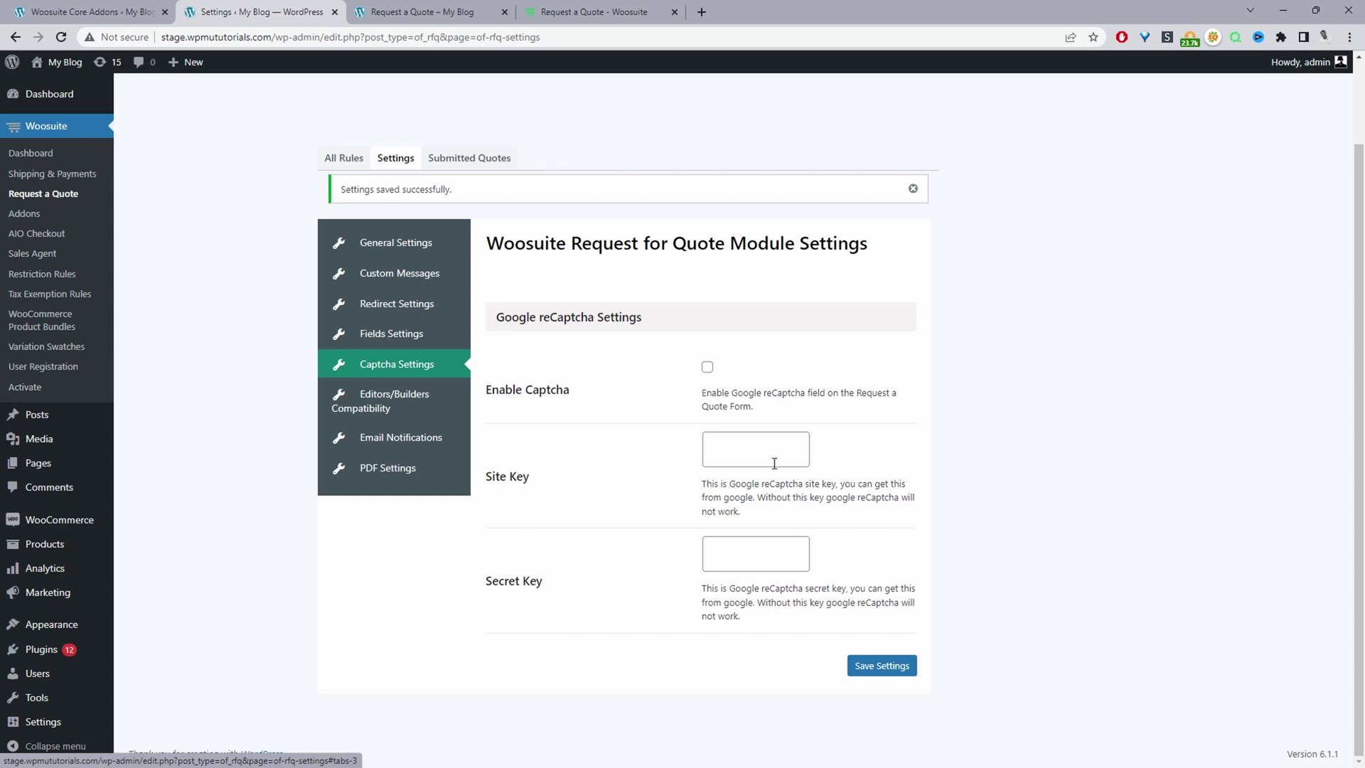
{"action": "left_click", "coordinate": [742, 461]}
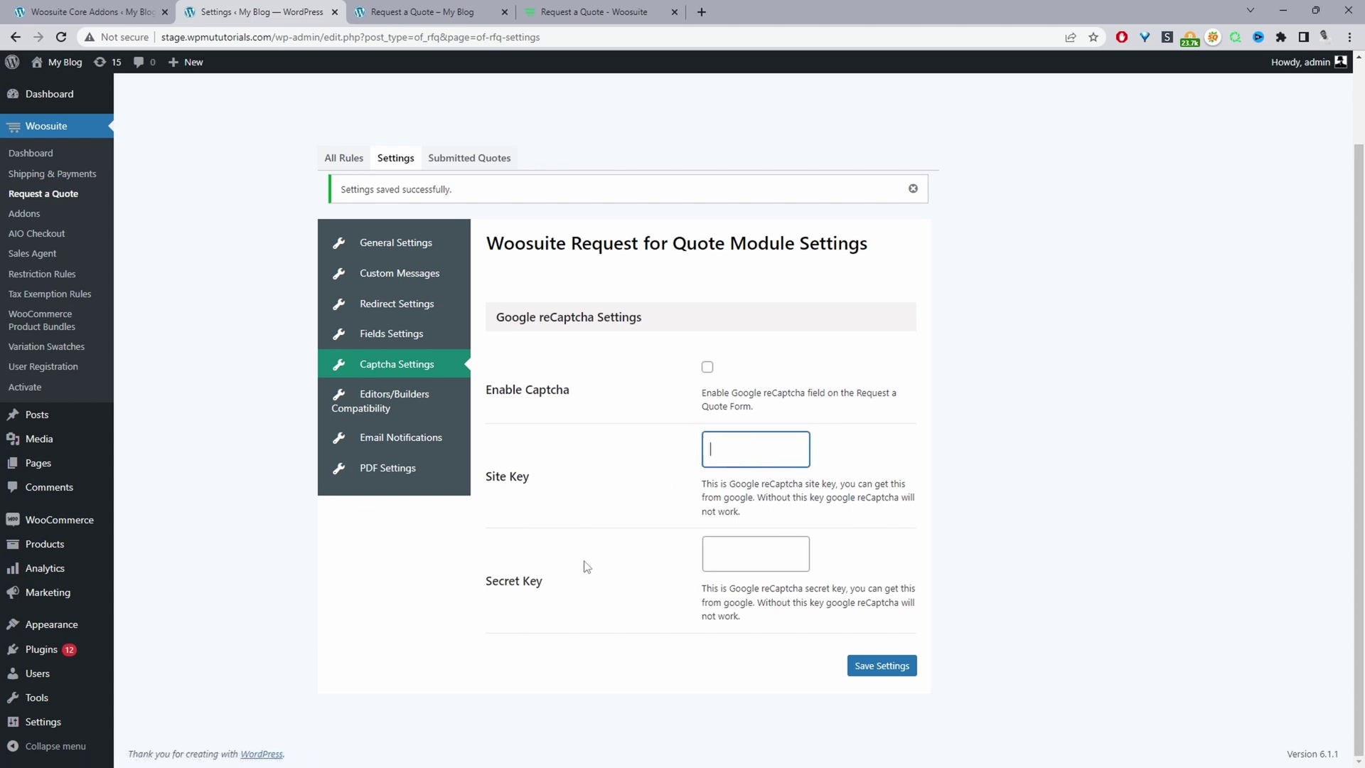
{"action": "left_click", "coordinate": [384, 401]}
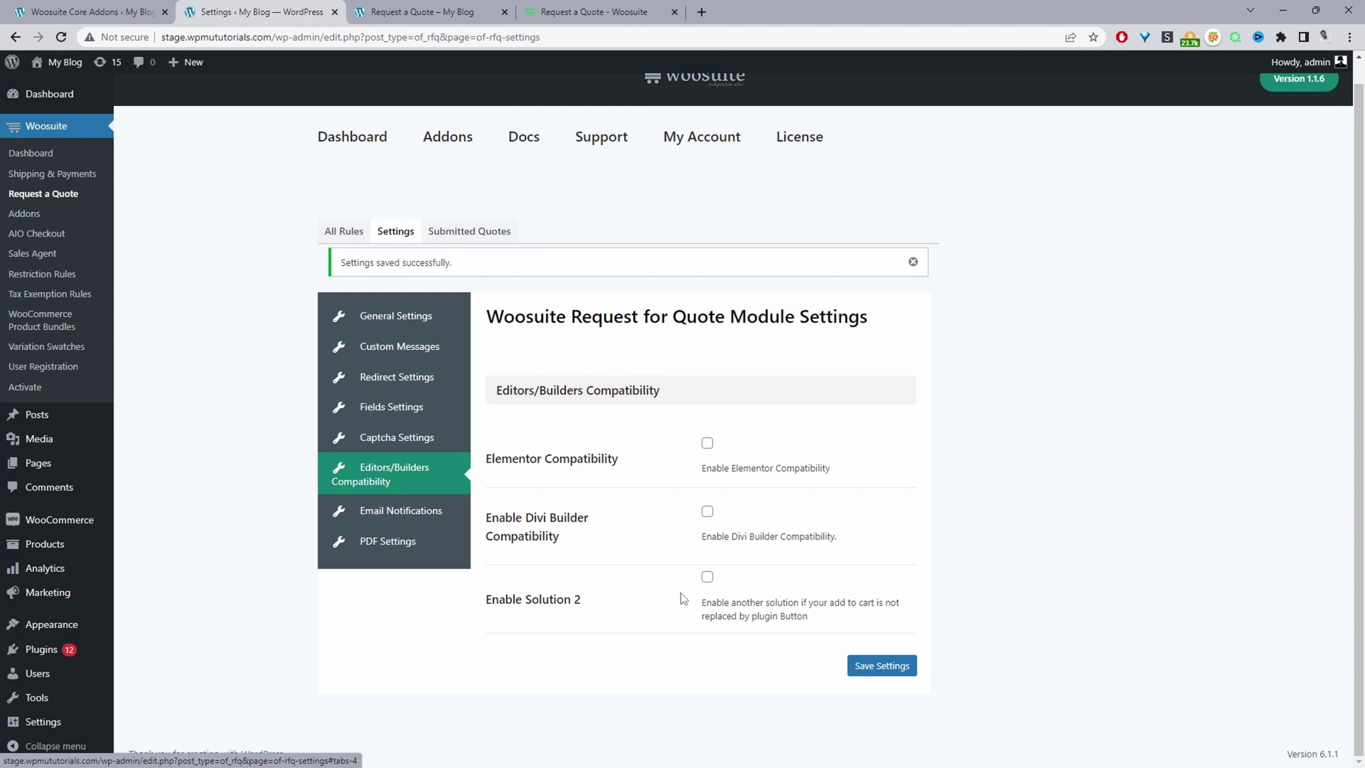
Open the customer email notifications and examine the Pending email's subject and response text
{"action": "left_click", "coordinate": [430, 524]}
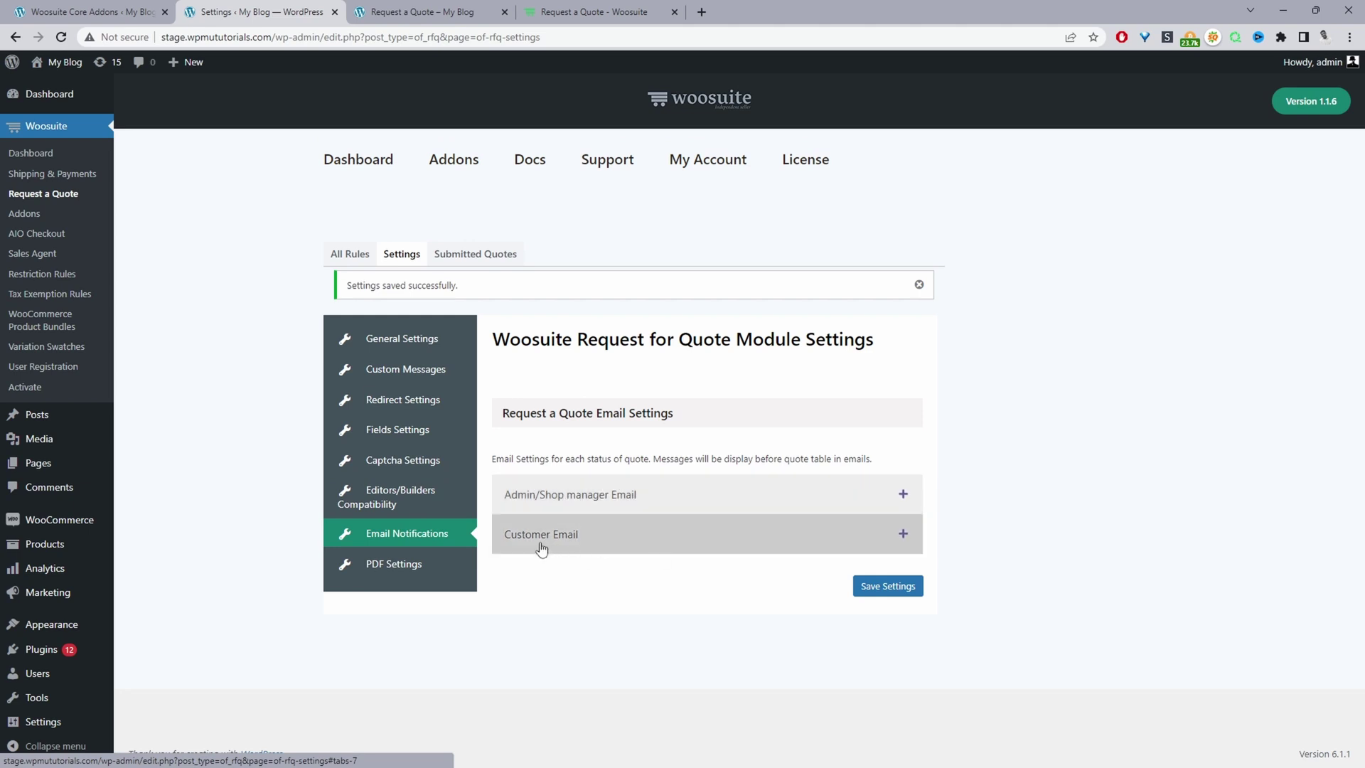
{"action": "left_click", "coordinate": [612, 538]}
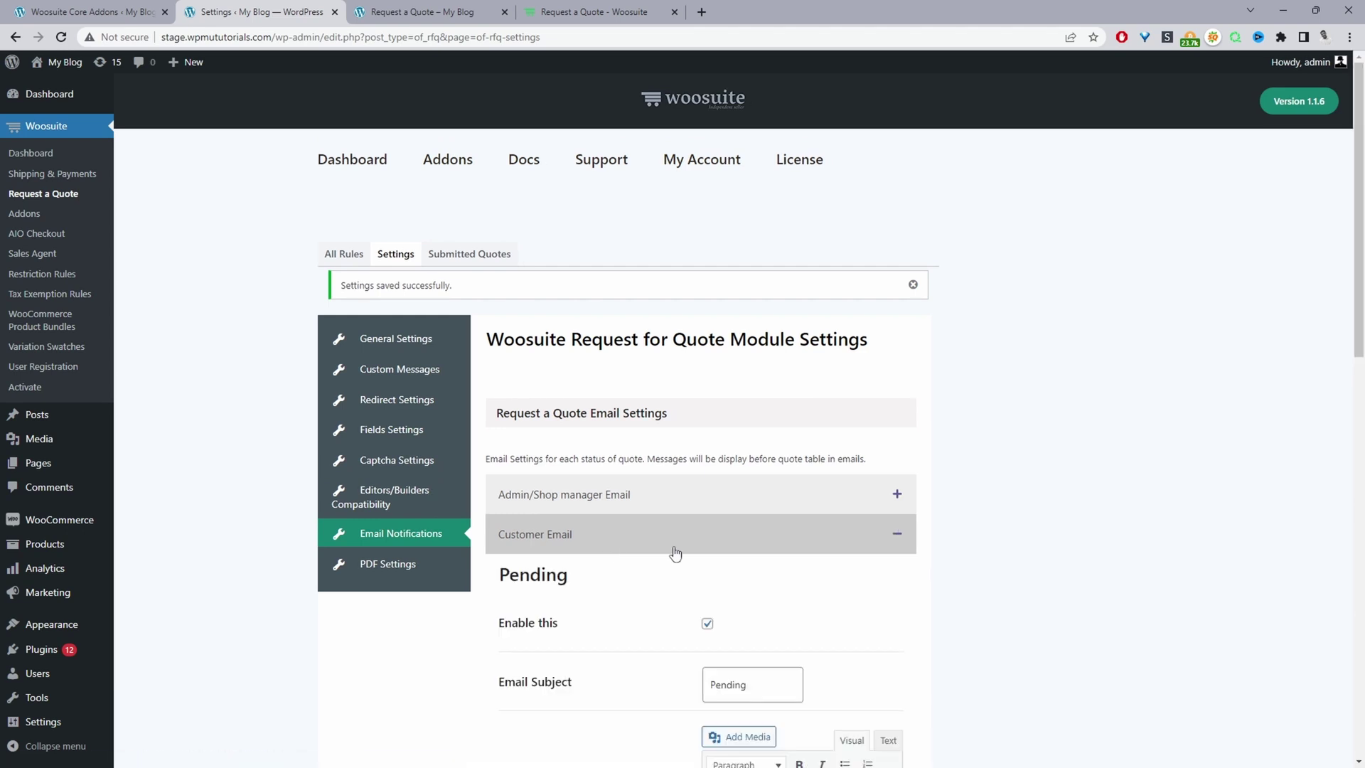
{"action": "scroll", "coordinate": [673, 554], "scroll_direction": "down", "scroll_amount": 2}
{"action": "scroll", "coordinate": [697, 629], "scroll_direction": "down", "scroll_amount": 3}
{"action": "left_click_drag", "start_coordinate": [753, 330], "coordinate": [688, 328]}
{"action": "left_click", "coordinate": [639, 334]}
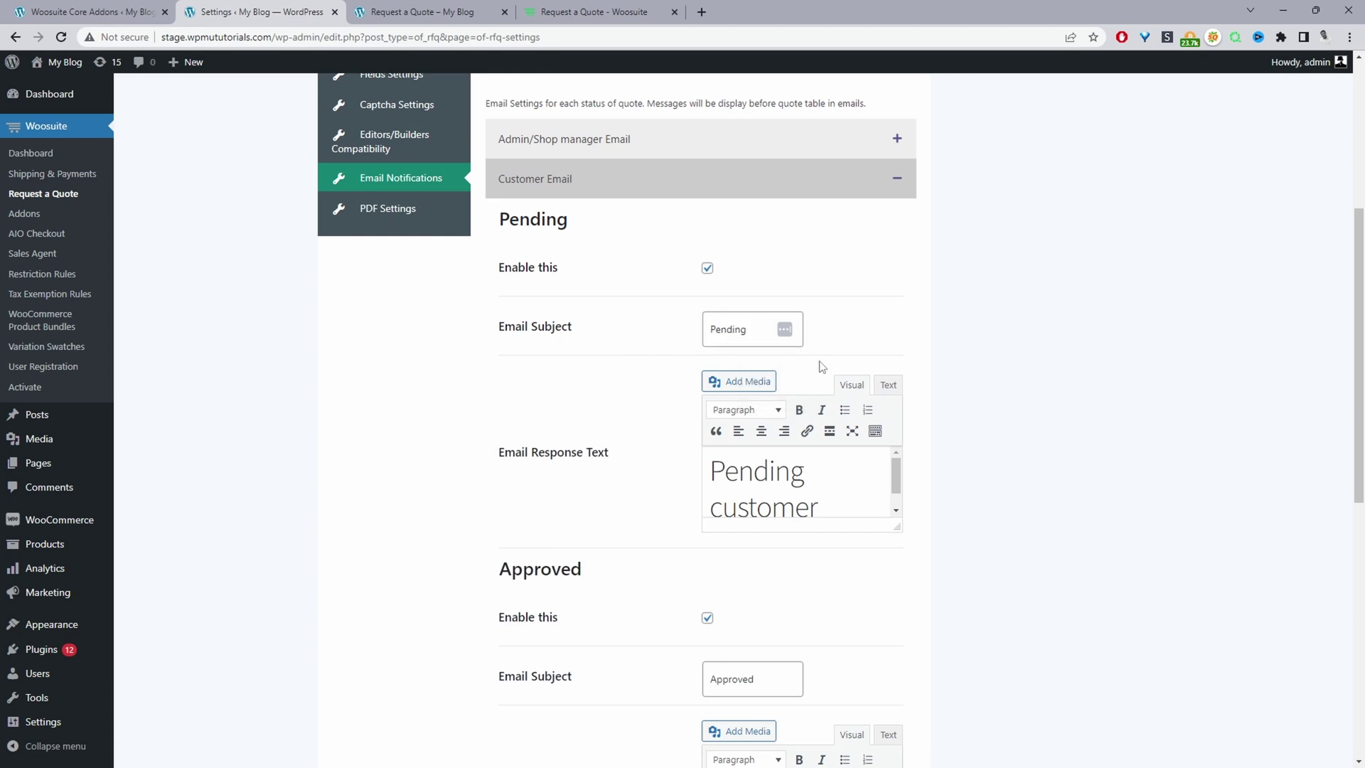
{"action": "double_click", "coordinate": [725, 328]}
{"action": "left_click_drag", "start_coordinate": [791, 499], "coordinate": [609, 479]}
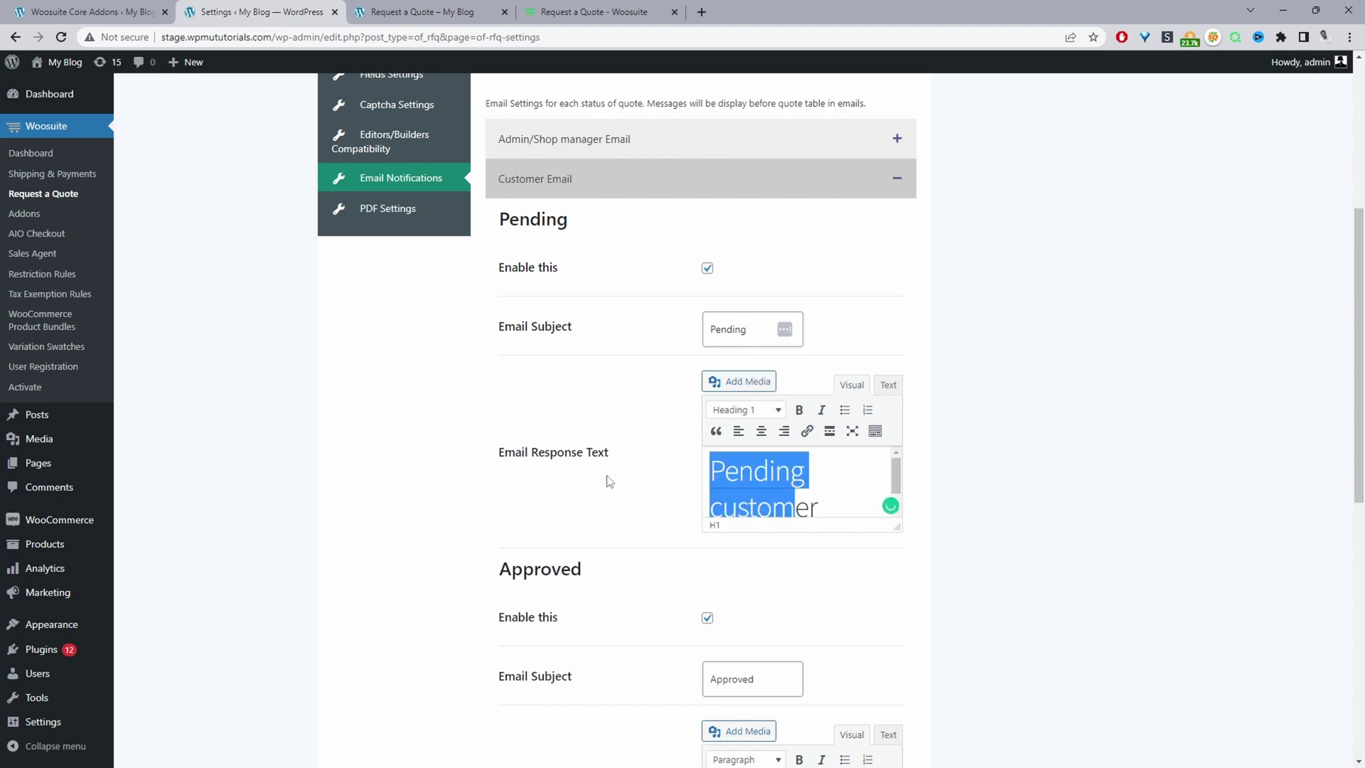
Examine the Approved and Rejected customer emails, trying the Approved email's enable option
{"action": "scroll", "coordinate": [817, 504], "scroll_direction": "down", "scroll_amount": 4}
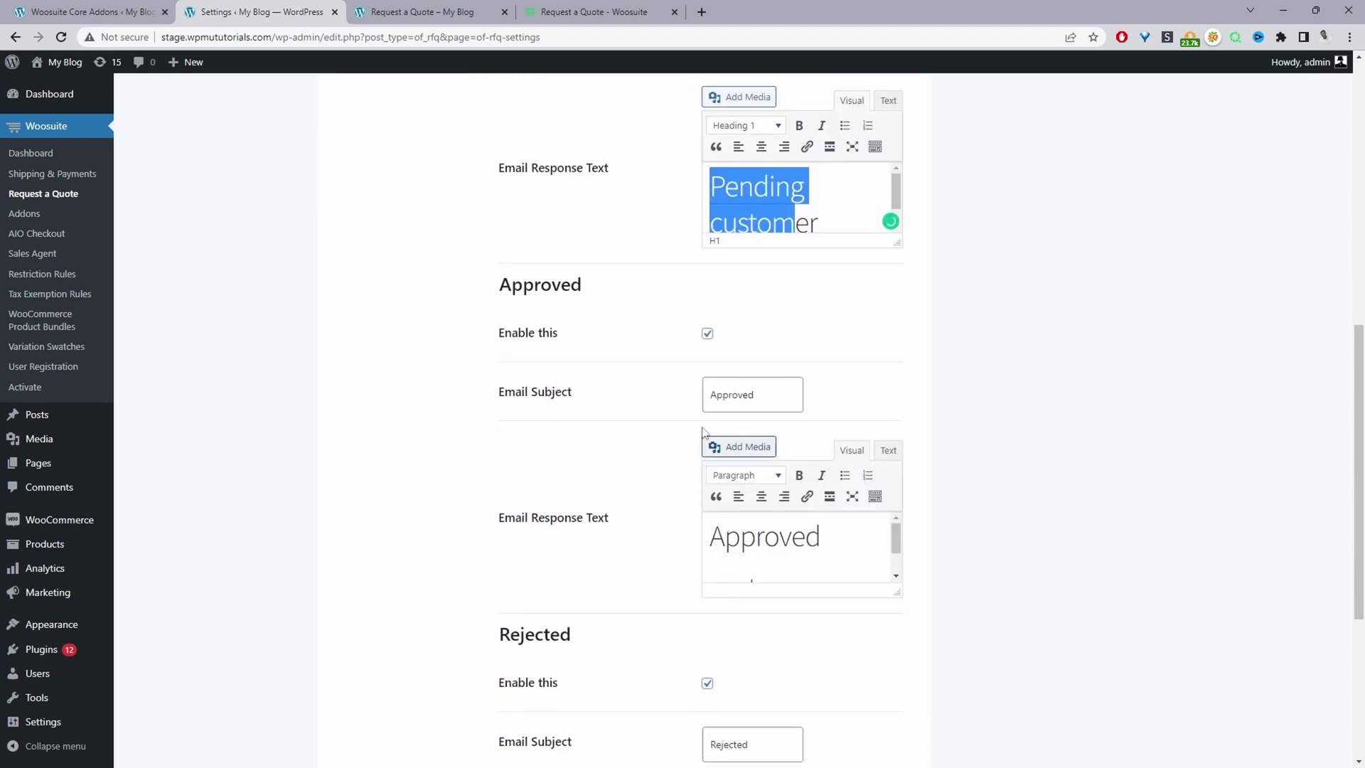
{"action": "double_click", "coordinate": [772, 389]}
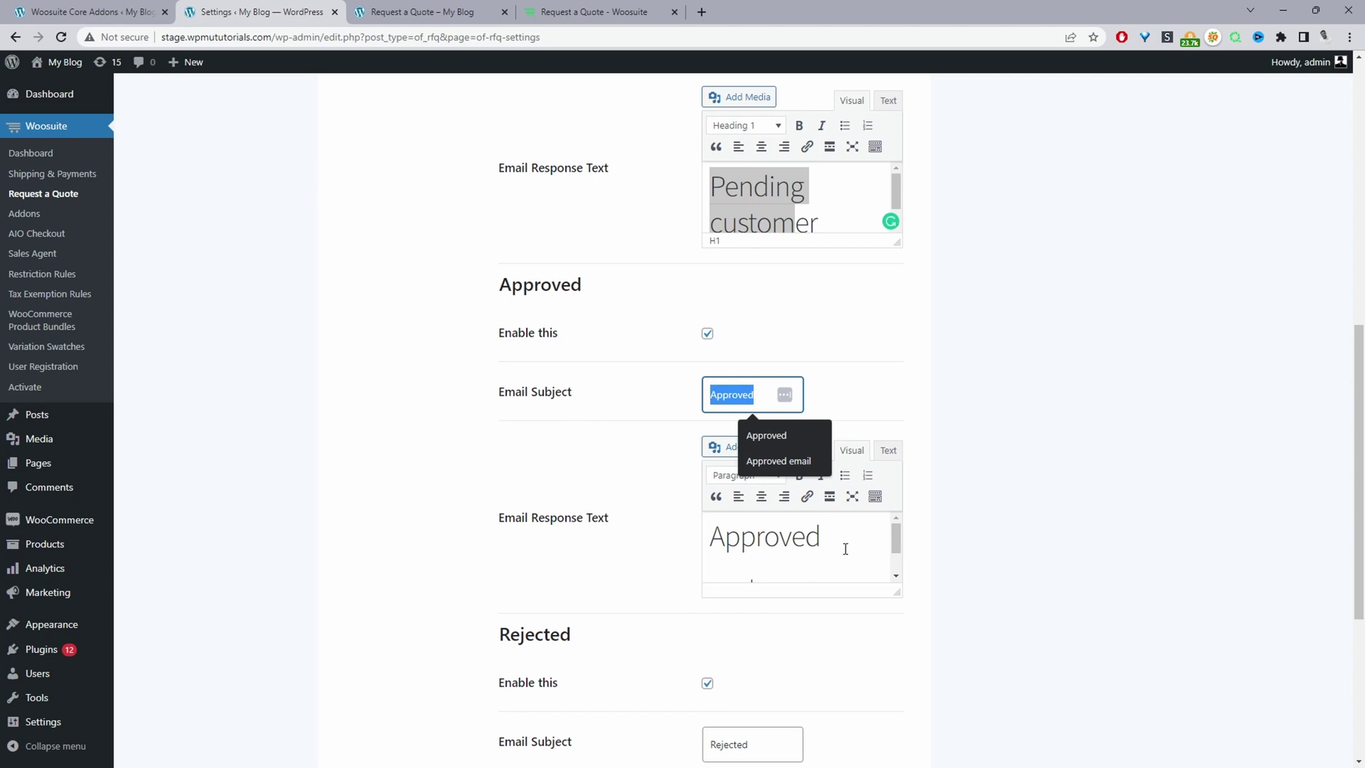
{"action": "left_click_drag", "start_coordinate": [845, 548], "coordinate": [724, 538]}
{"action": "left_click", "coordinate": [708, 333]}
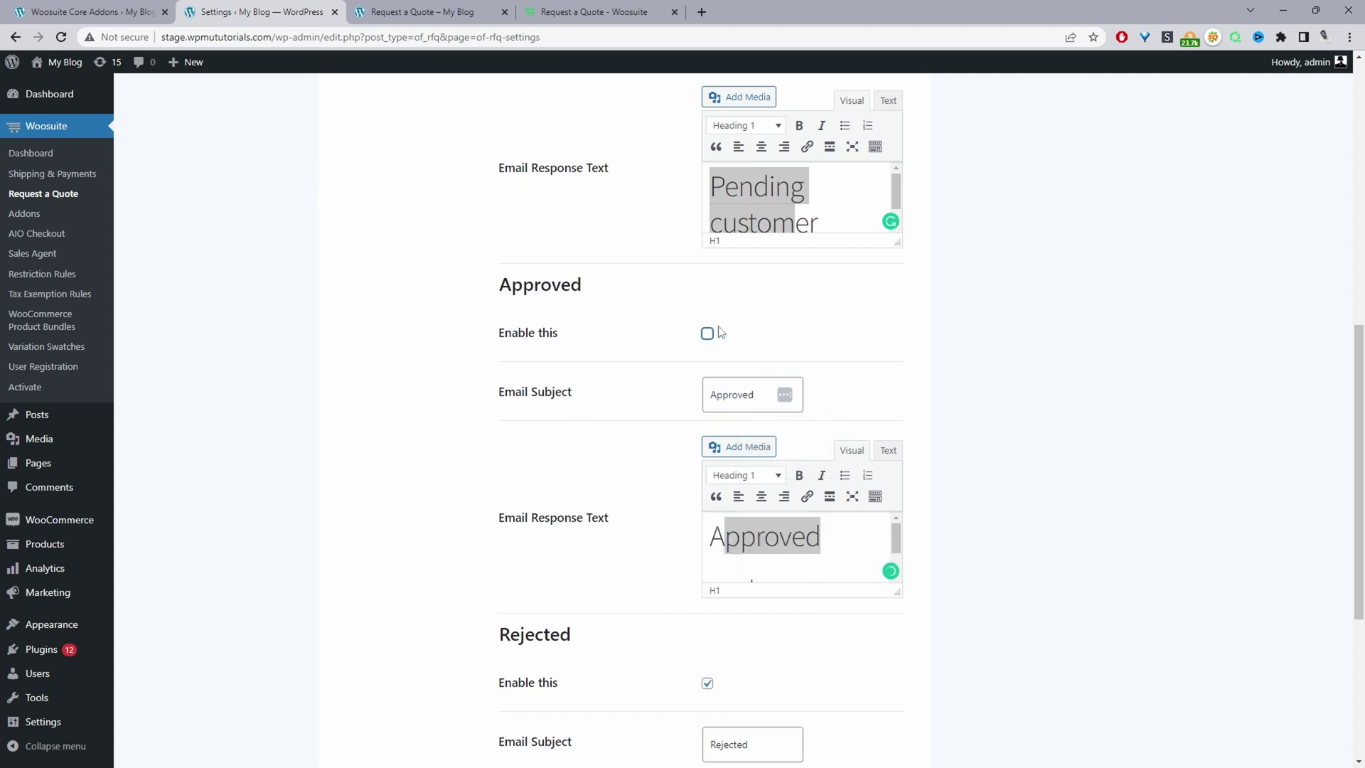
{"action": "left_click", "coordinate": [708, 335]}
{"action": "left_click", "coordinate": [708, 335]}
{"action": "scroll", "coordinate": [775, 401], "scroll_direction": "down", "scroll_amount": 5}
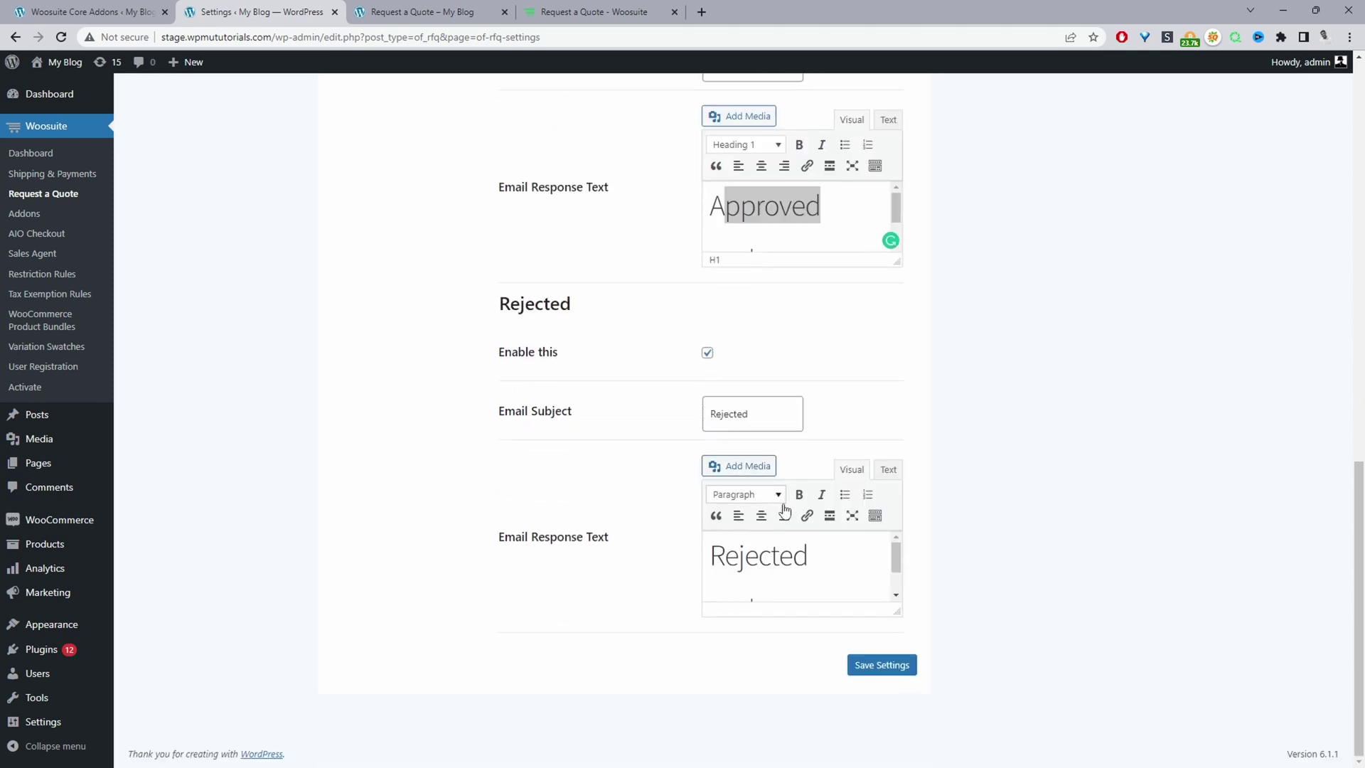
Expand the Admin/Shop manager email notifications and examine the subject and response text for each quote status
{"action": "key", "text": "Return"}
{"action": "scroll", "coordinate": [710, 624], "scroll_direction": "down", "scroll_amount": 1}
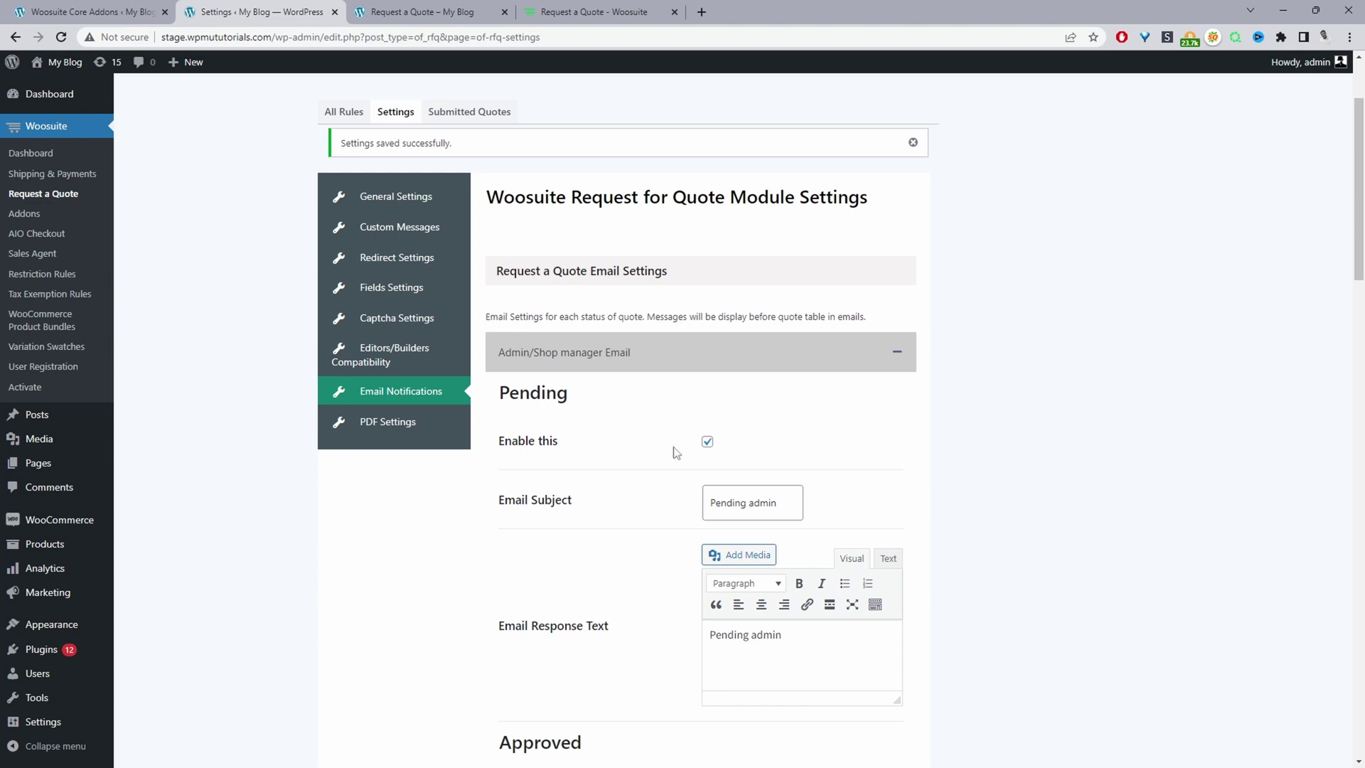
{"action": "scroll", "coordinate": [683, 508], "scroll_direction": "down", "scroll_amount": 3}
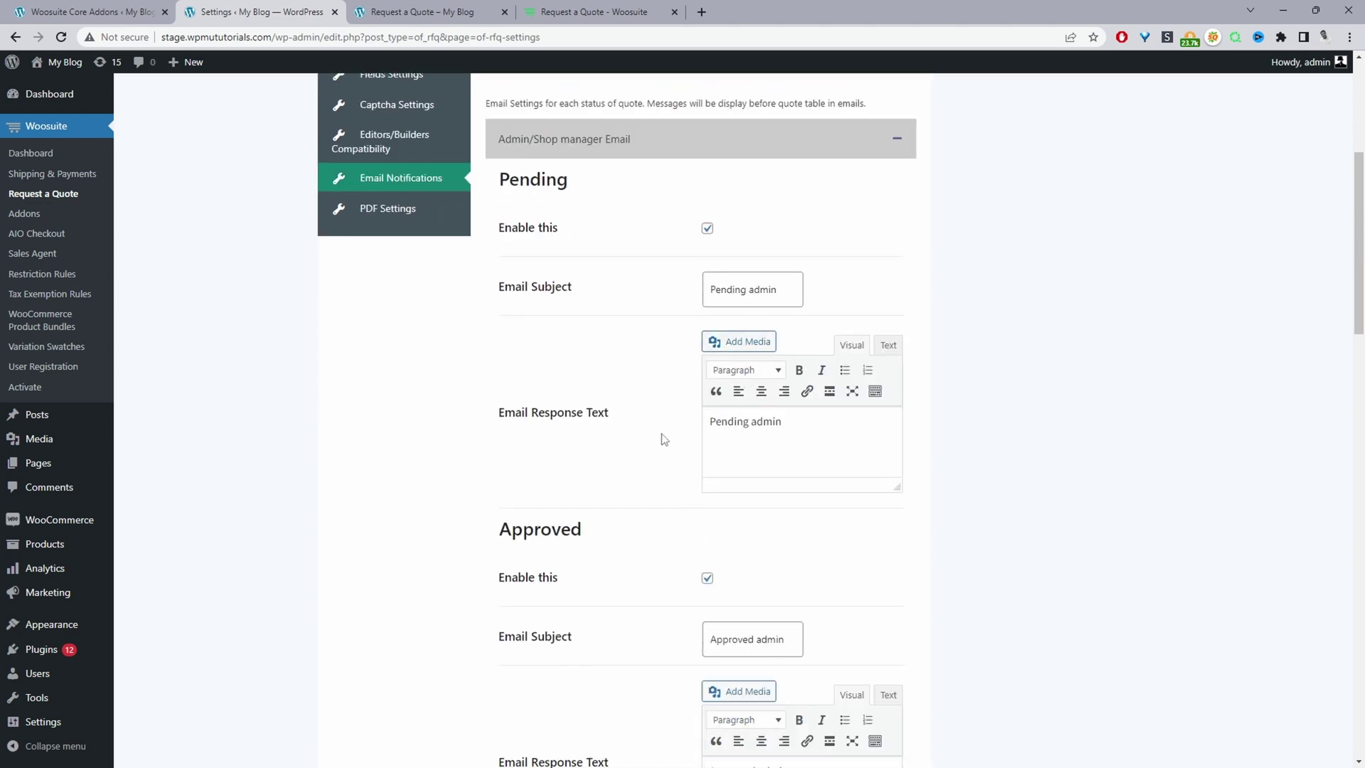
{"action": "scroll", "coordinate": [770, 426], "scroll_direction": "down", "scroll_amount": 7}
{"action": "scroll", "coordinate": [566, 492], "scroll_direction": "down", "scroll_amount": 3}
{"action": "scroll", "coordinate": [566, 492], "scroll_direction": "up", "scroll_amount": 15}
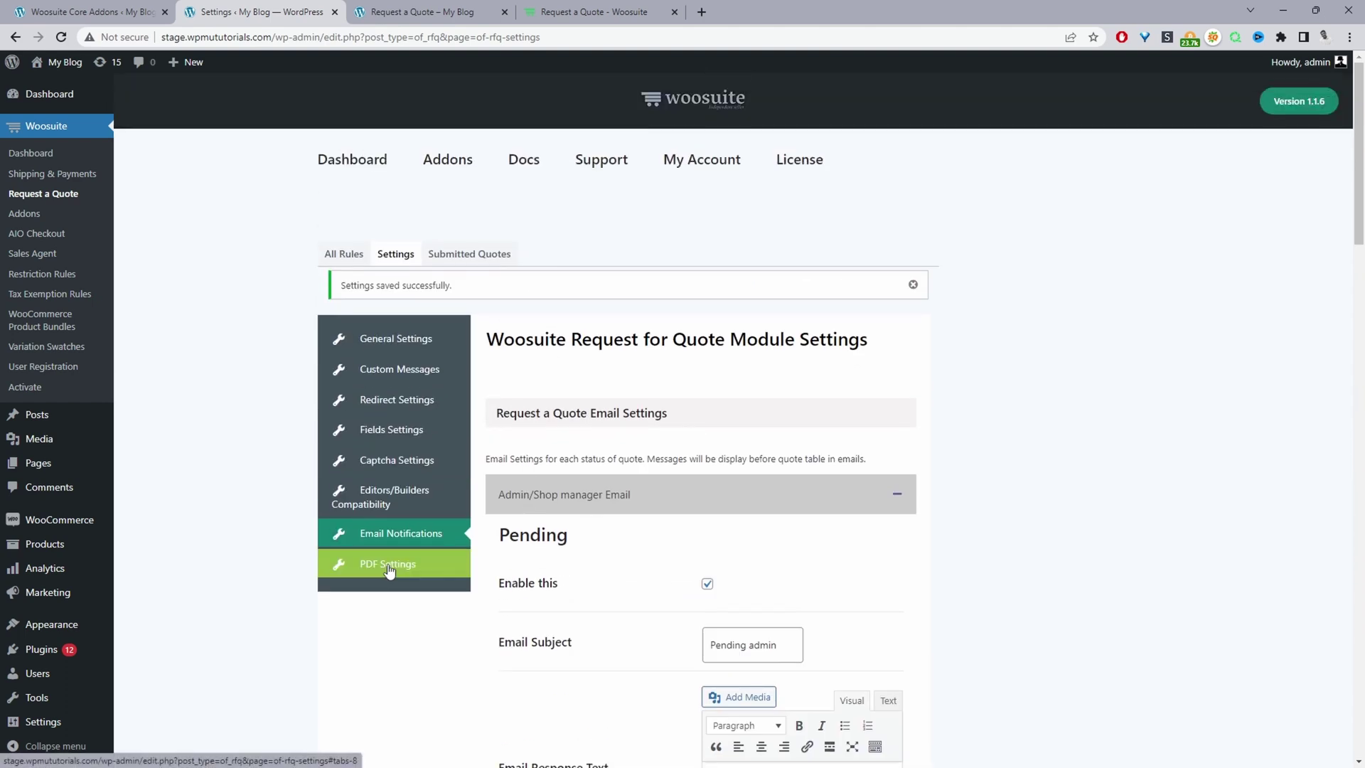
Allow quotes to be downloaded as PDF in the PDF settings and save the module settings
{"action": "left_click", "coordinate": [389, 565]}
{"action": "left_click", "coordinate": [715, 469]}
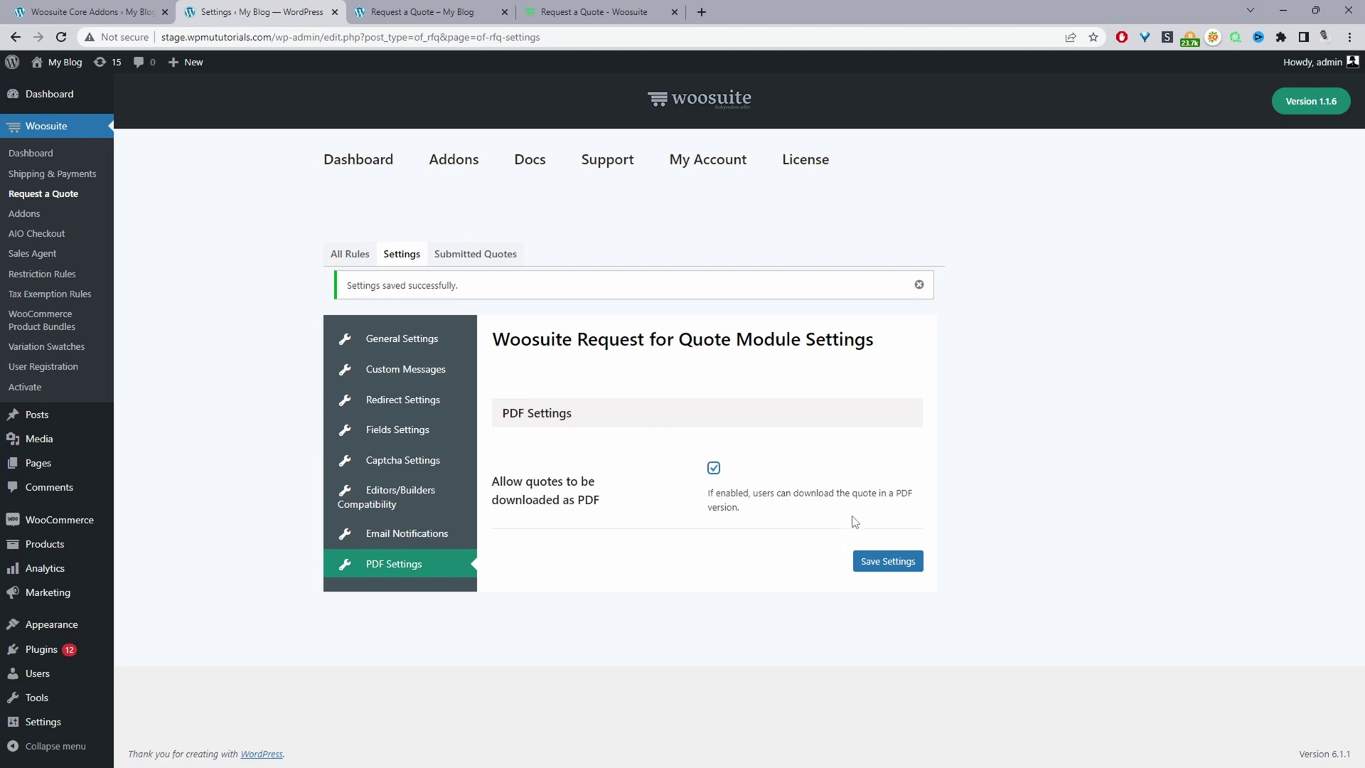
{"action": "left_click", "coordinate": [897, 565]}
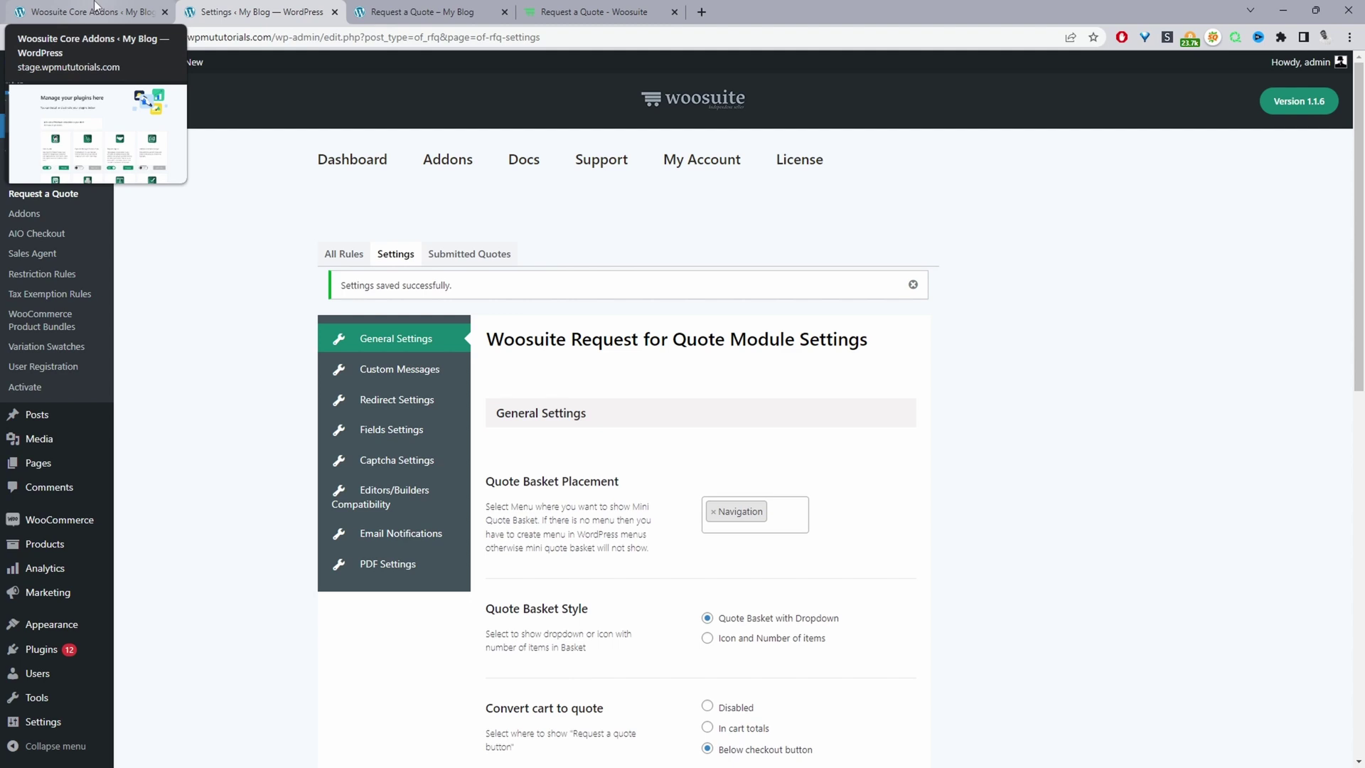
Reload the storefront's Request a Quote page and check the form for the Company field
{"action": "left_click", "coordinate": [420, 11]}
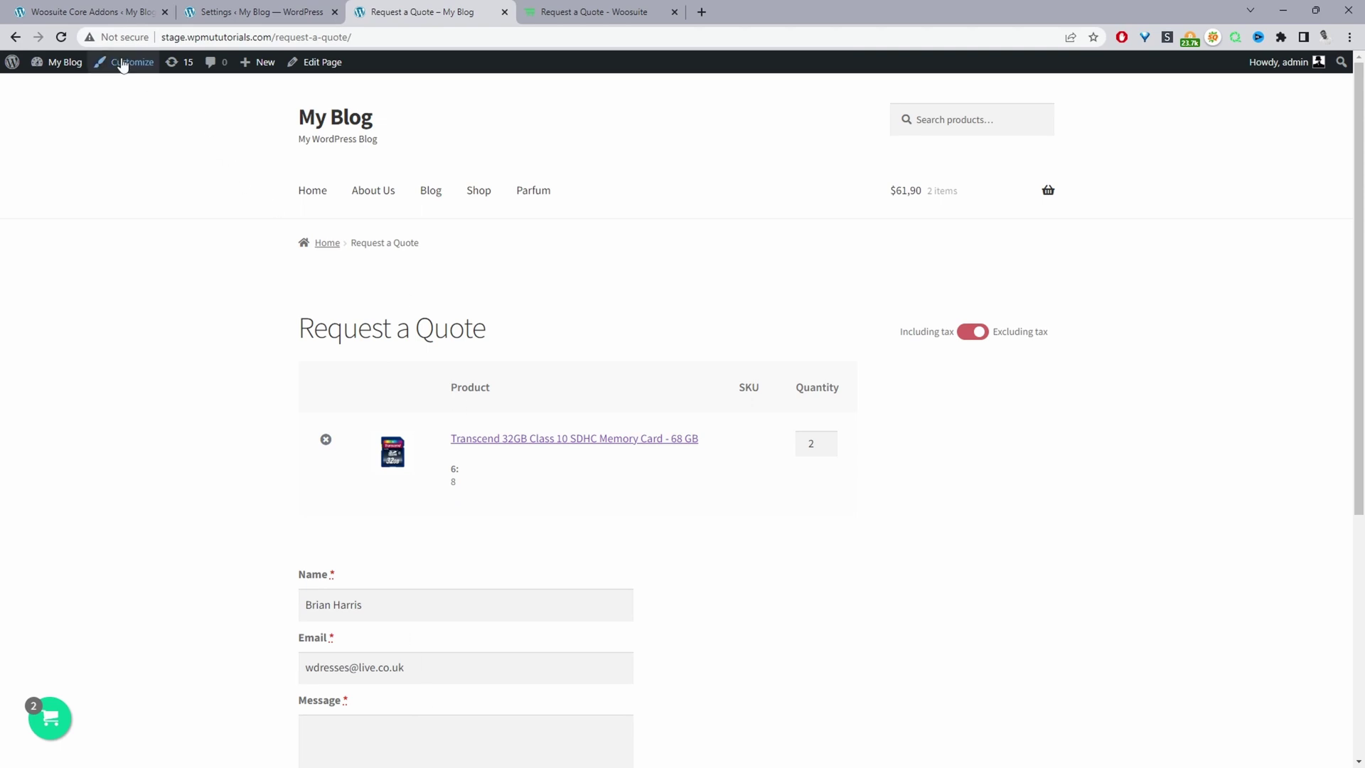
{"action": "left_click", "coordinate": [62, 37]}
{"action": "scroll", "coordinate": [463, 488], "scroll_direction": "down", "scroll_amount": 4}
{"action": "left_click", "coordinate": [352, 317]}
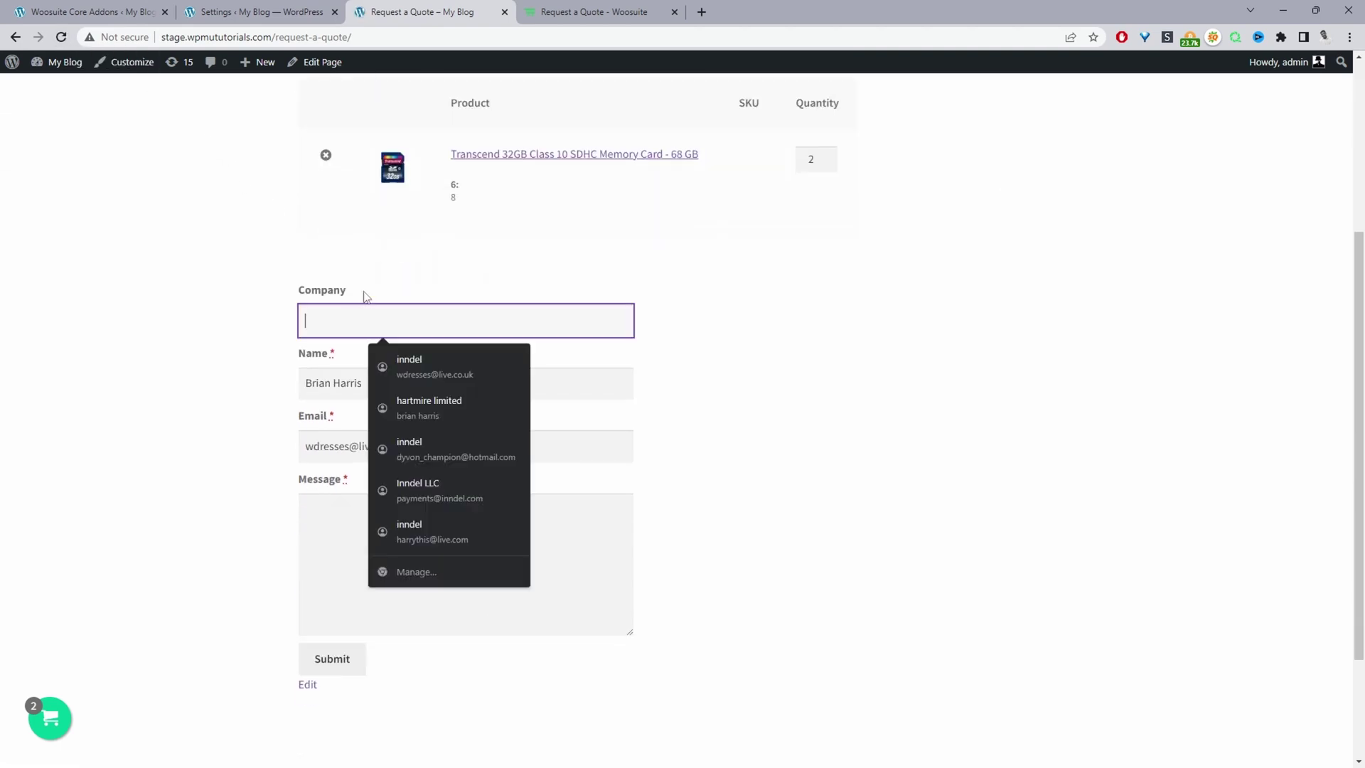
{"action": "left_click_drag", "start_coordinate": [346, 290], "coordinate": [310, 292]}
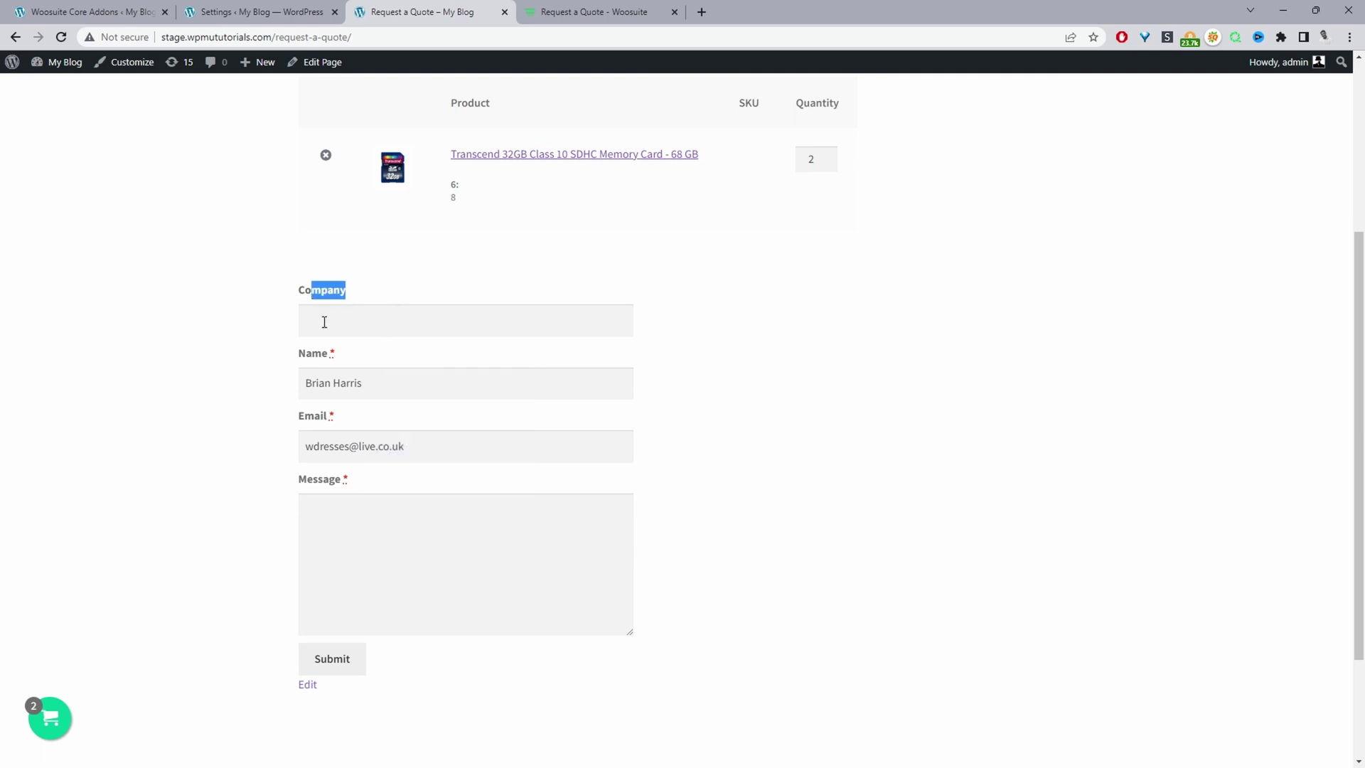
Fill in the quote form with "abe ltd" as the company and "gsdgrdgdrf" as the message
{"action": "left_click", "coordinate": [355, 325]}
{"action": "type", "text": "abe ltd"}
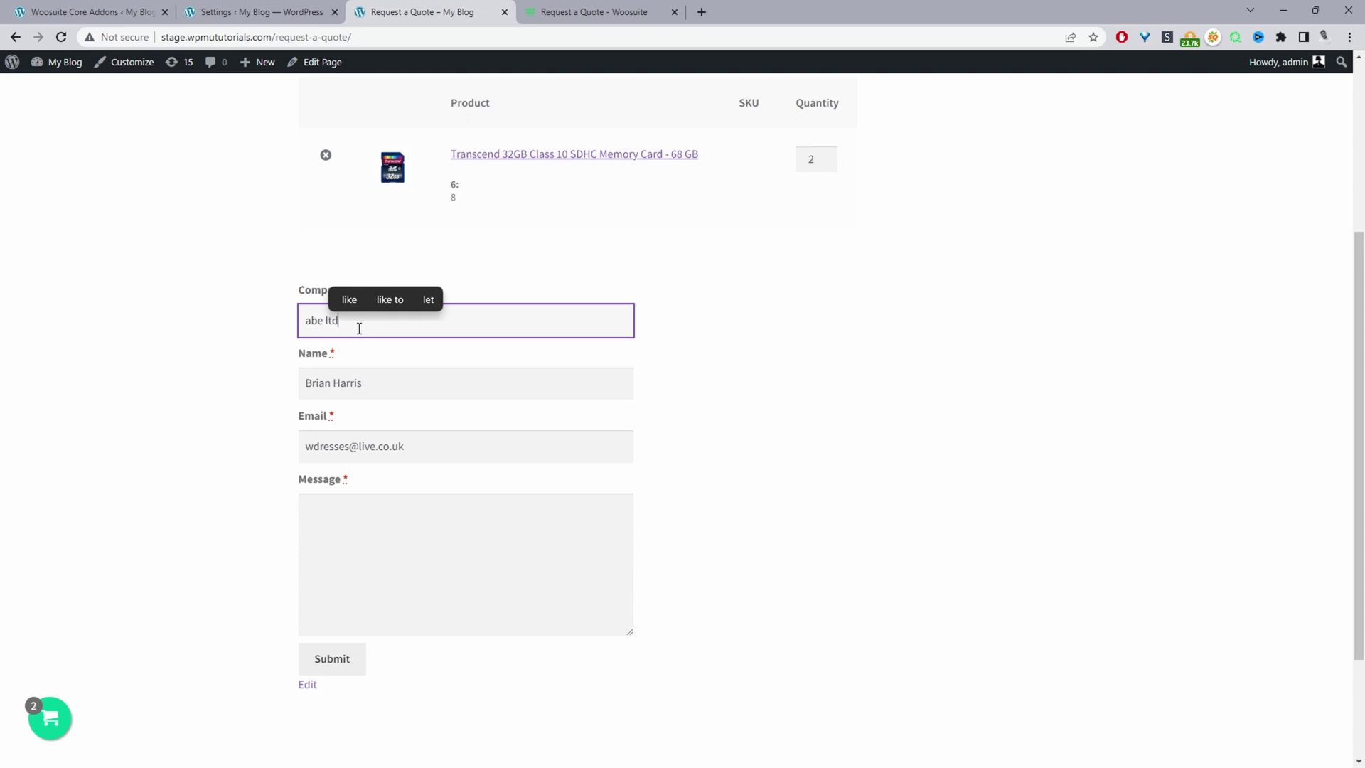
{"action": "left_click", "coordinate": [426, 538]}
{"action": "type", "text": "gsdgrdgdrf"}
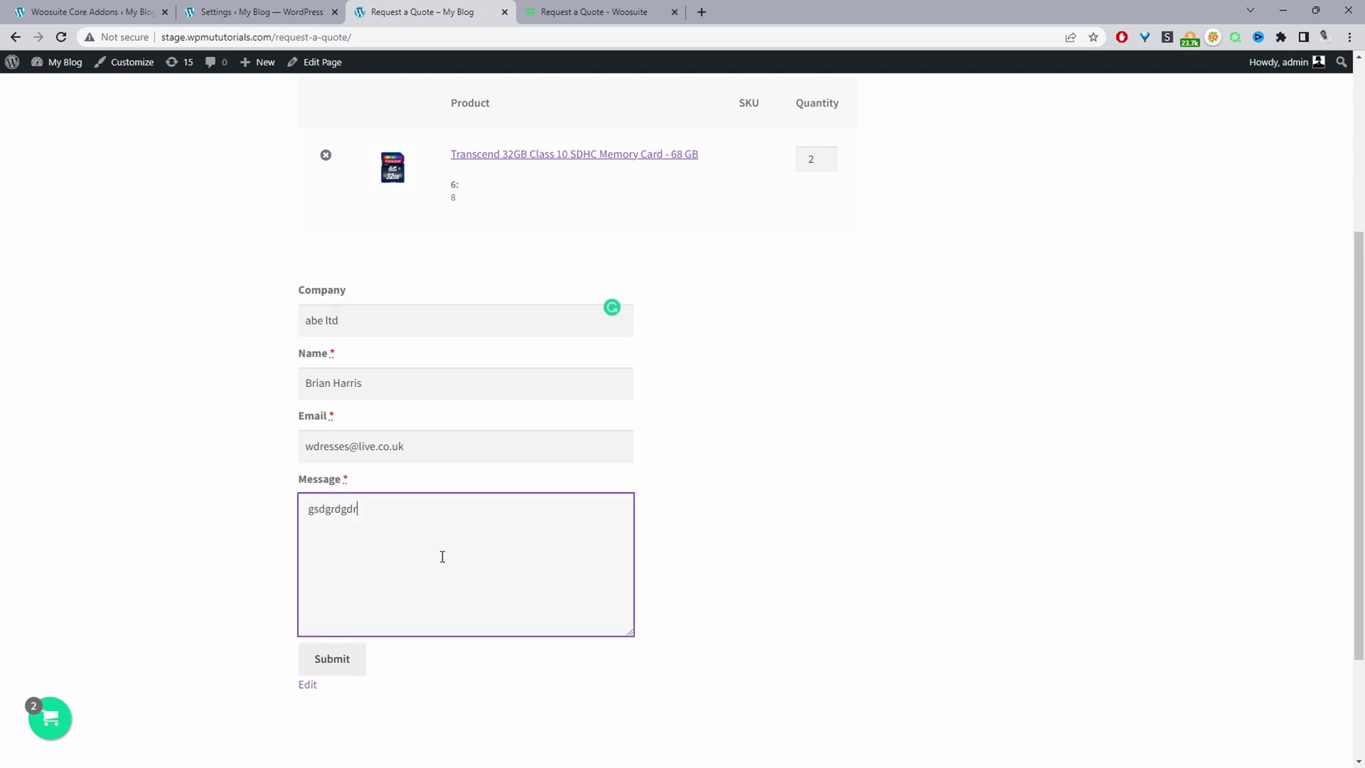
Set the memory card quantity to 200, submit the quote request and check the submission message
{"action": "left_click", "coordinate": [818, 156]}
{"action": "type", "text": "00"}
{"action": "left_click", "coordinate": [885, 212]}
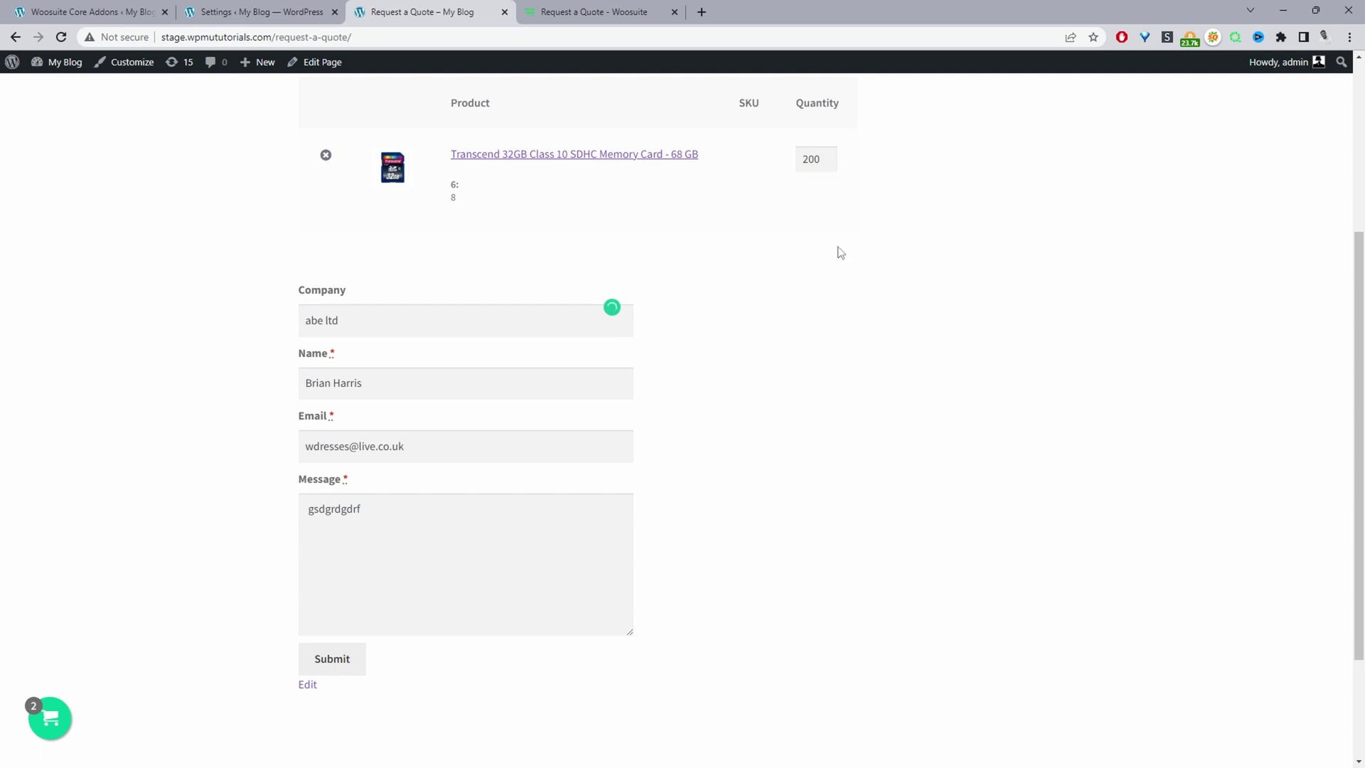
{"action": "scroll", "coordinate": [806, 284], "scroll_direction": "down", "scroll_amount": 2}
{"action": "left_click", "coordinate": [332, 513]}
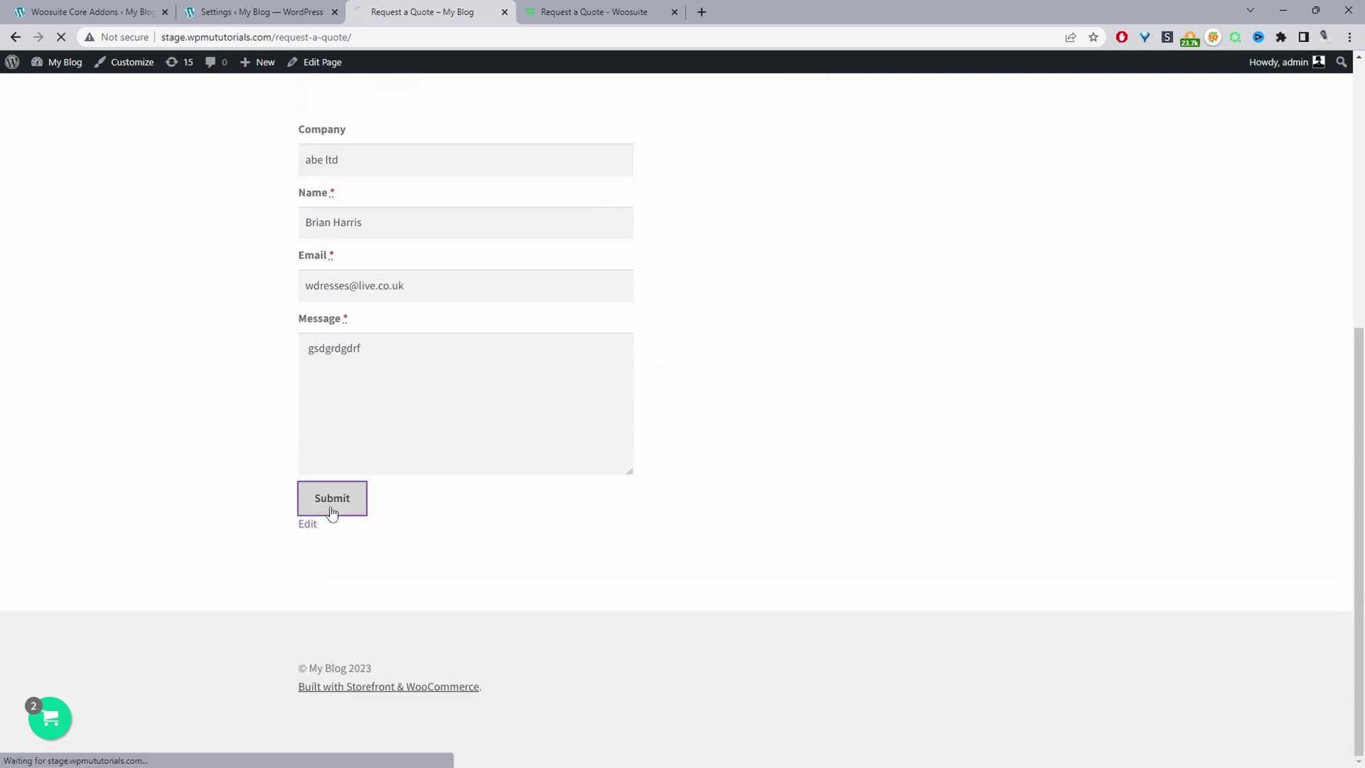
{"action": "left_click_drag", "start_coordinate": [457, 375], "coordinate": [320, 369]}
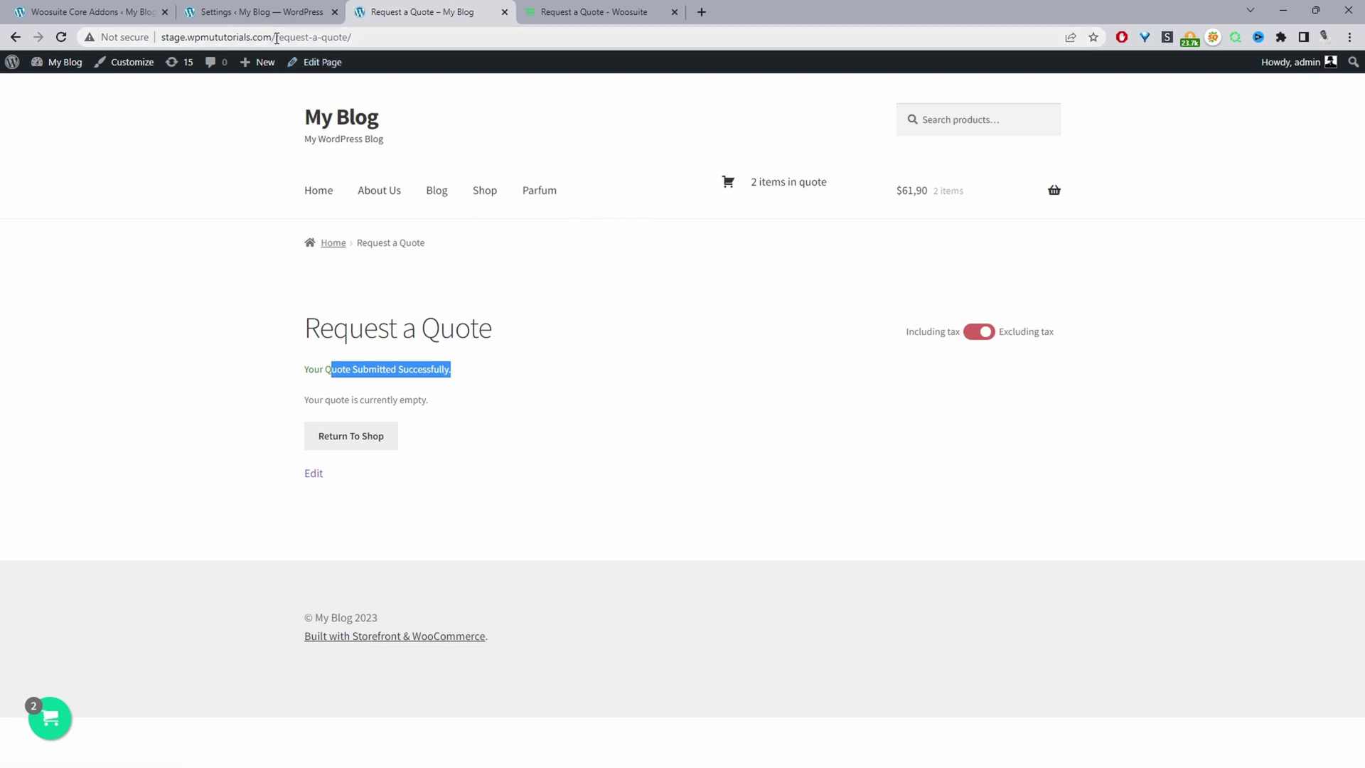
Open the storefront account page, go to its Quotes list and view the details of the newest quote
{"action": "left_click_drag", "start_coordinate": [277, 38], "coordinate": [456, 62]}
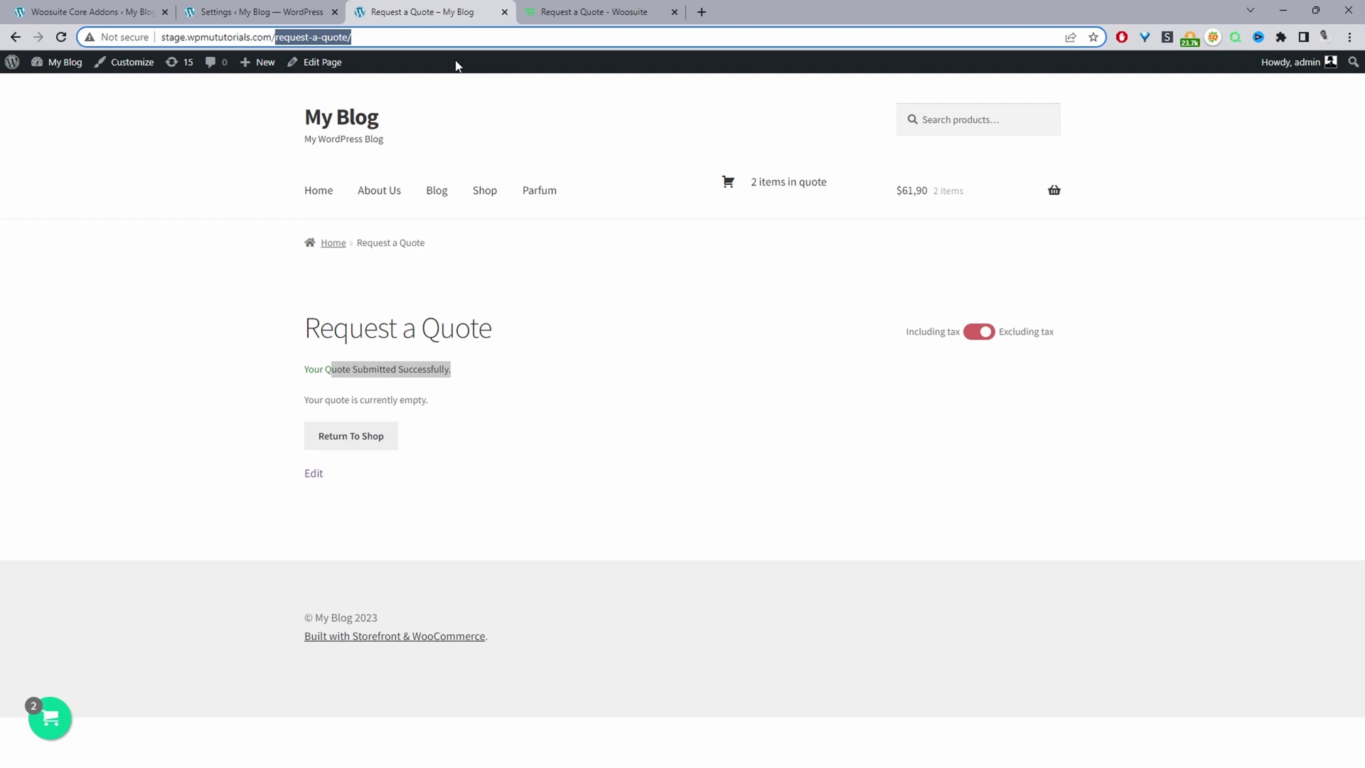
{"action": "type", "text": "acoun"}
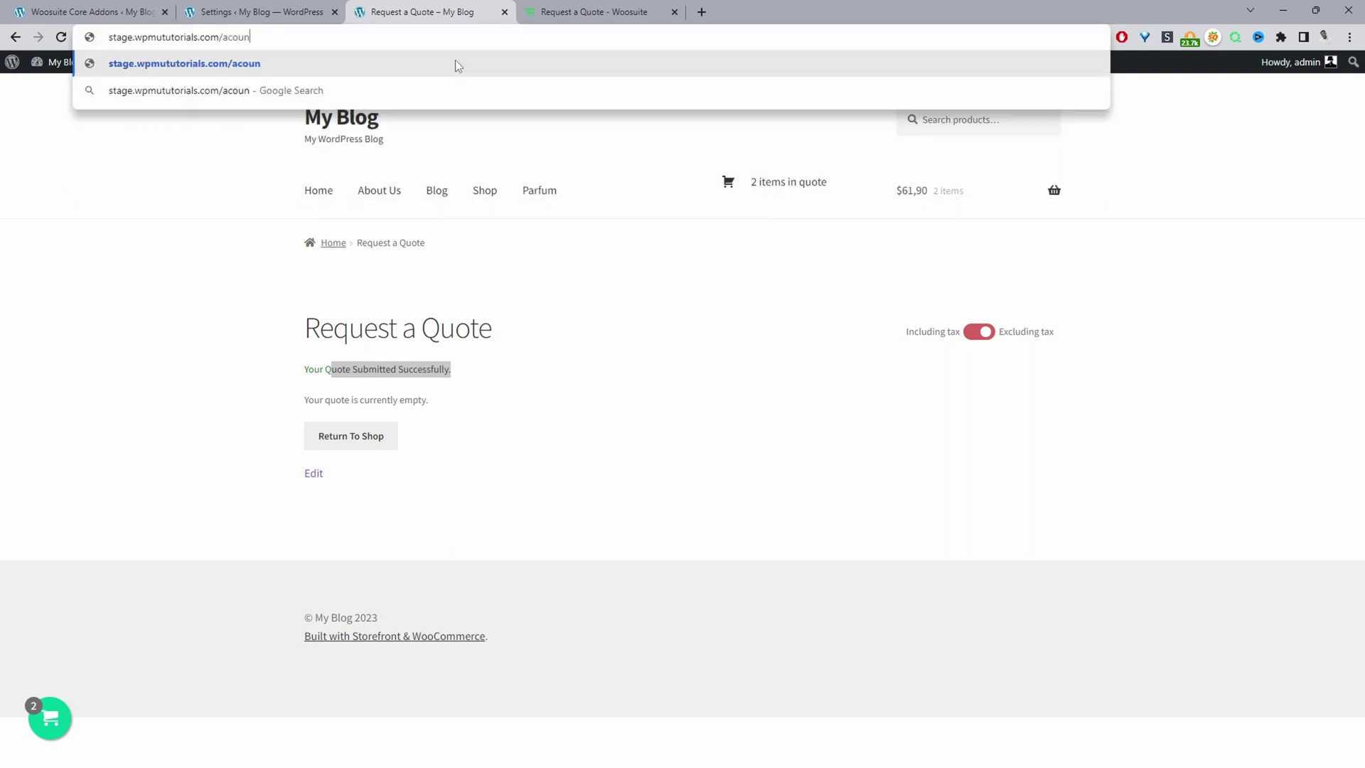
{"action": "key", "text": "Return"}
{"action": "scroll", "coordinate": [445, 225], "scroll_direction": "down", "scroll_amount": 2}
{"action": "left_click", "coordinate": [326, 455]}
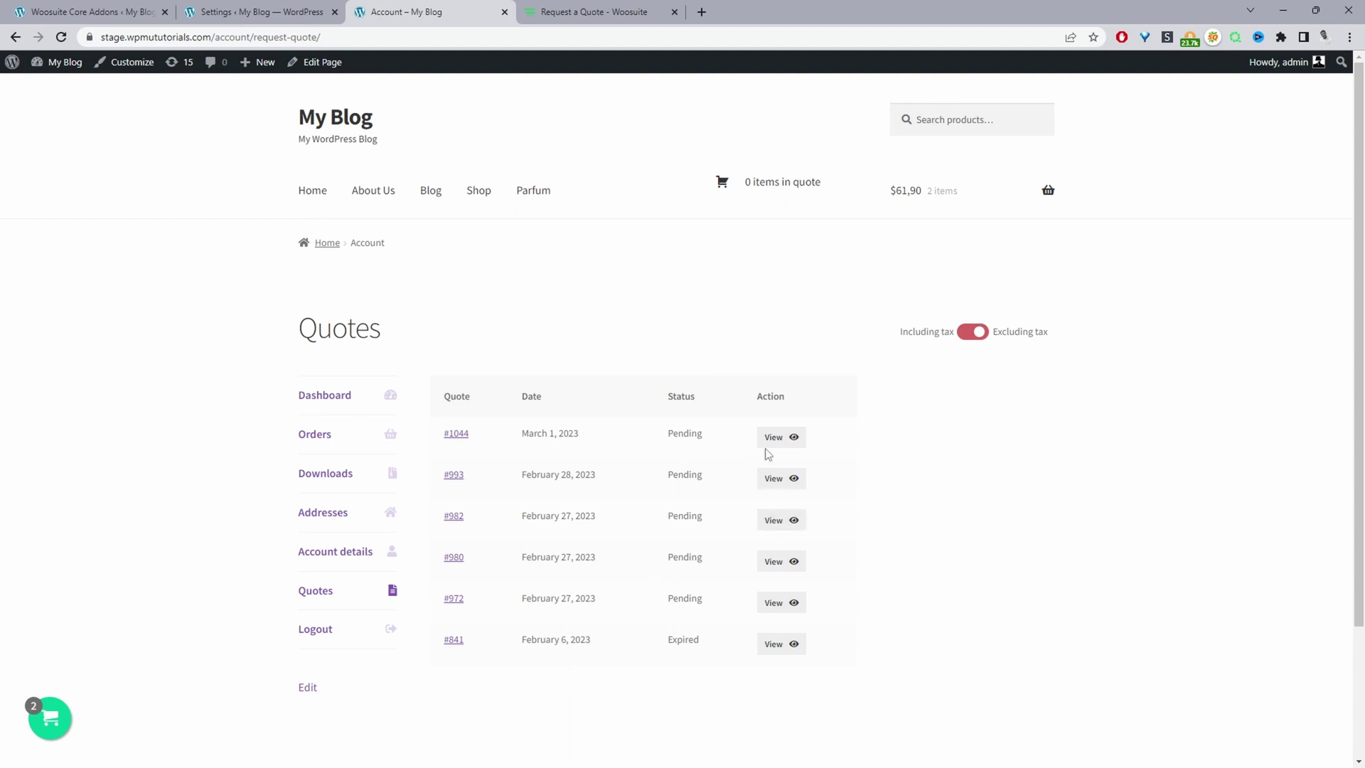
{"action": "left_click", "coordinate": [780, 436]}
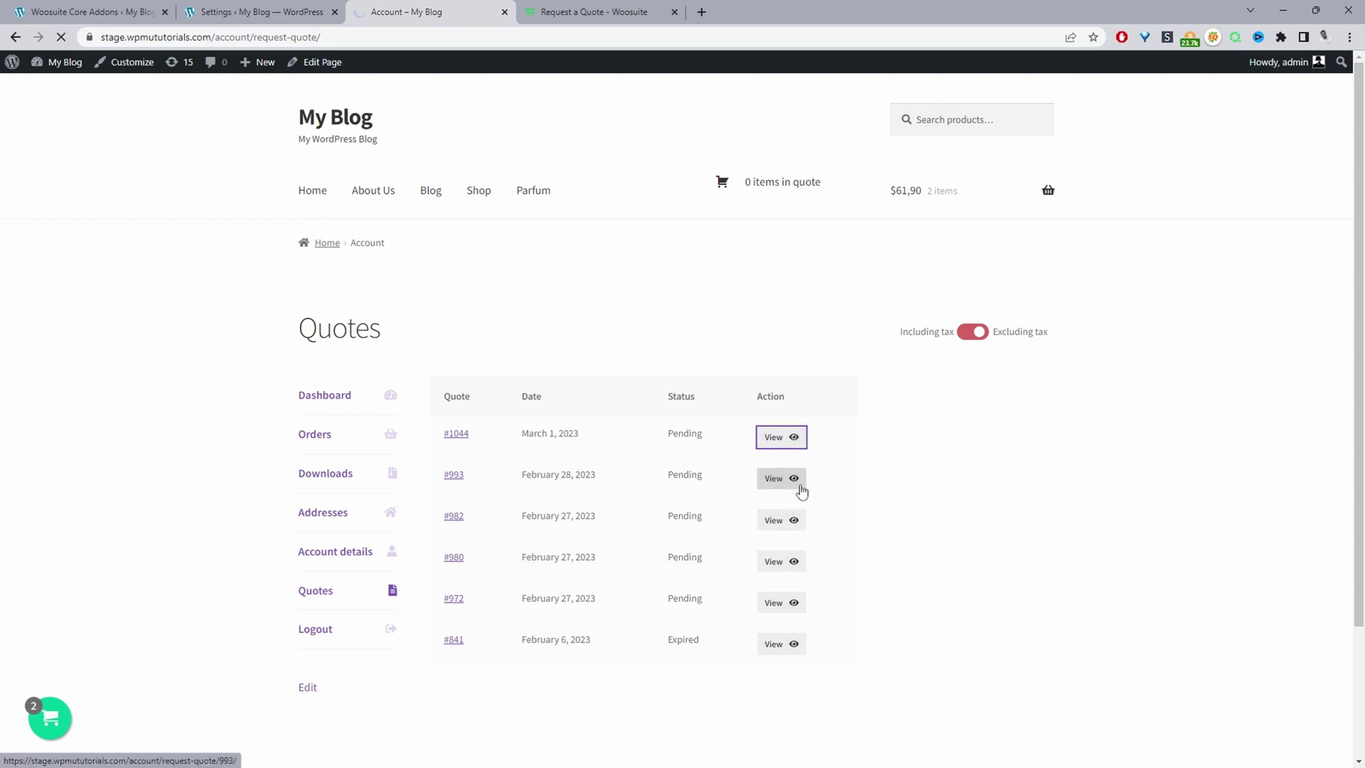
{"action": "scroll", "coordinate": [711, 476], "scroll_direction": "down", "scroll_amount": 2}
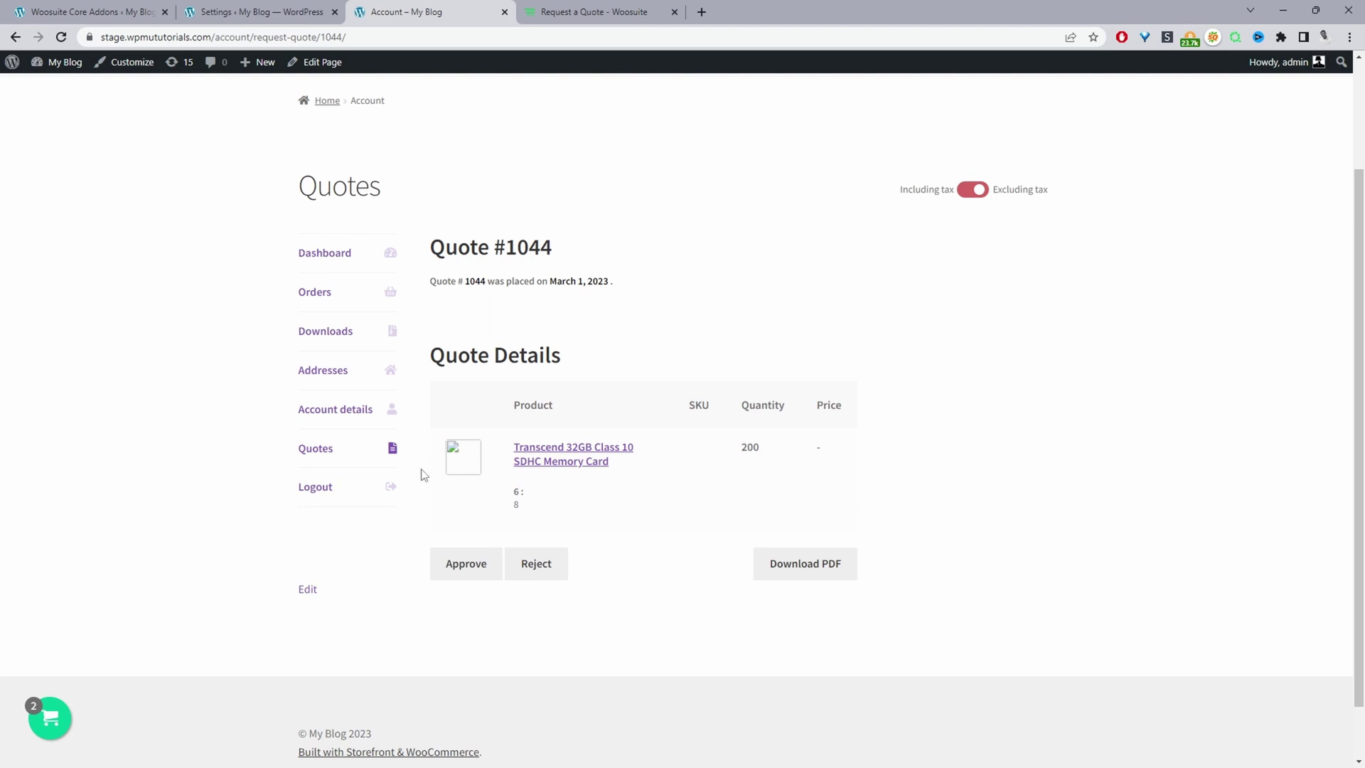
{"action": "left_click", "coordinate": [793, 576]}
Open the newest entry in the admin's Submitted Quotes and check its company and message fields
{"action": "left_click", "coordinate": [288, 17]}
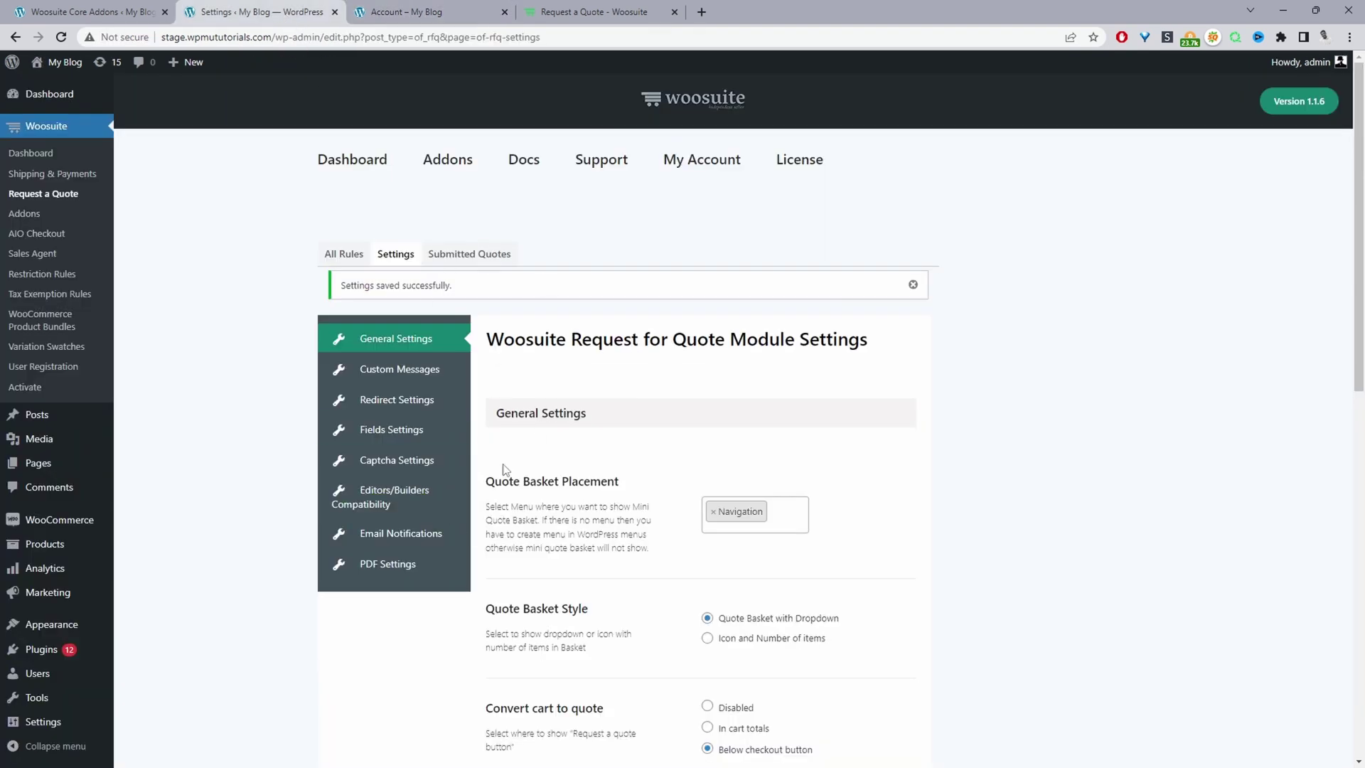
{"action": "left_click", "coordinate": [463, 257]}
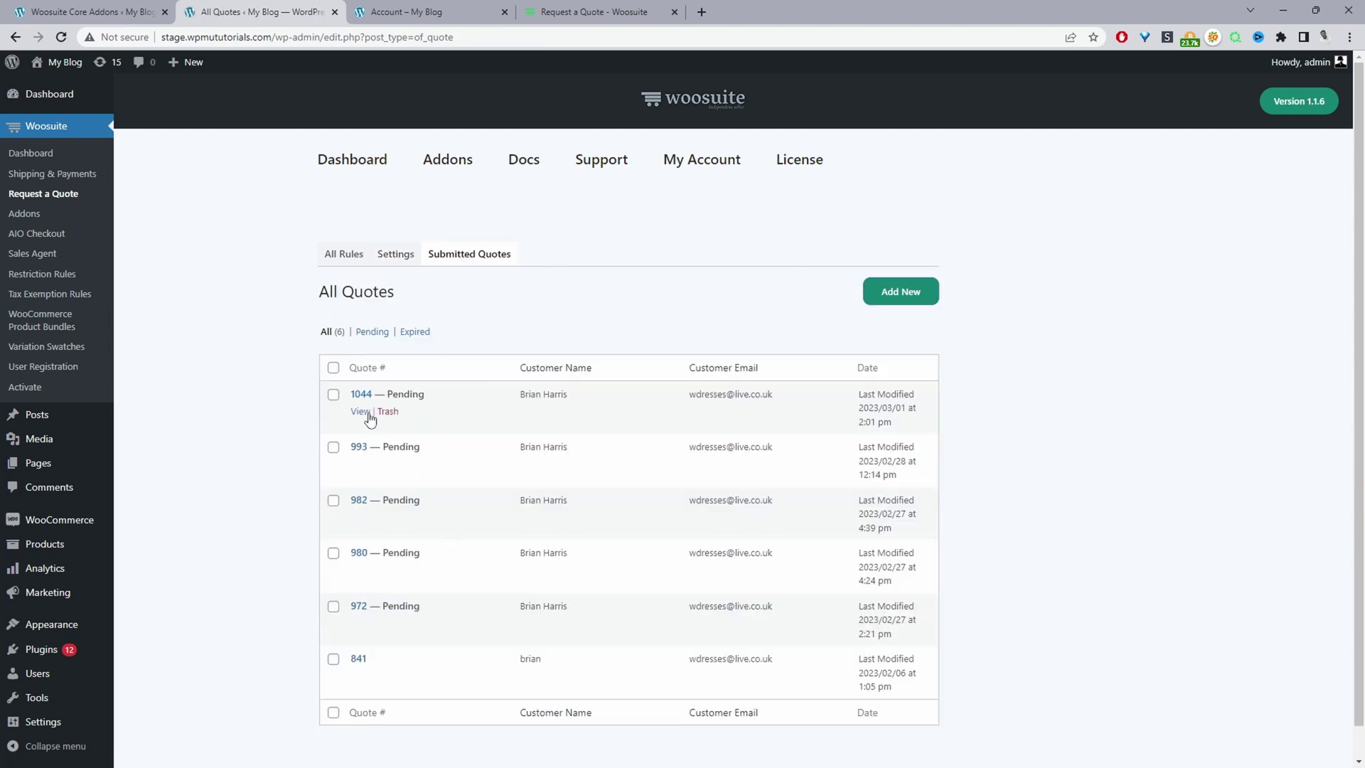
{"action": "left_click", "coordinate": [365, 416]}
{"action": "scroll", "coordinate": [563, 352], "scroll_direction": "down", "scroll_amount": 1}
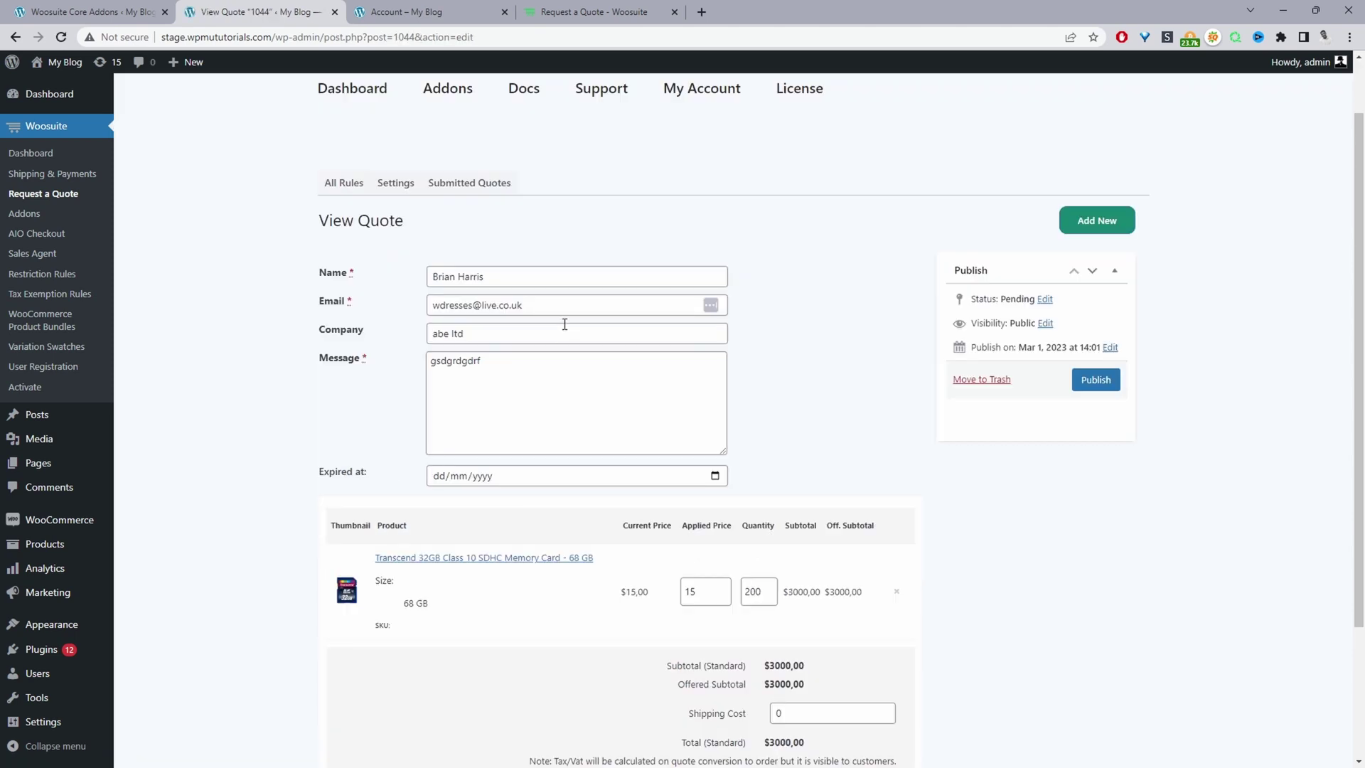
{"action": "left_click_drag", "start_coordinate": [482, 336], "coordinate": [419, 342]}
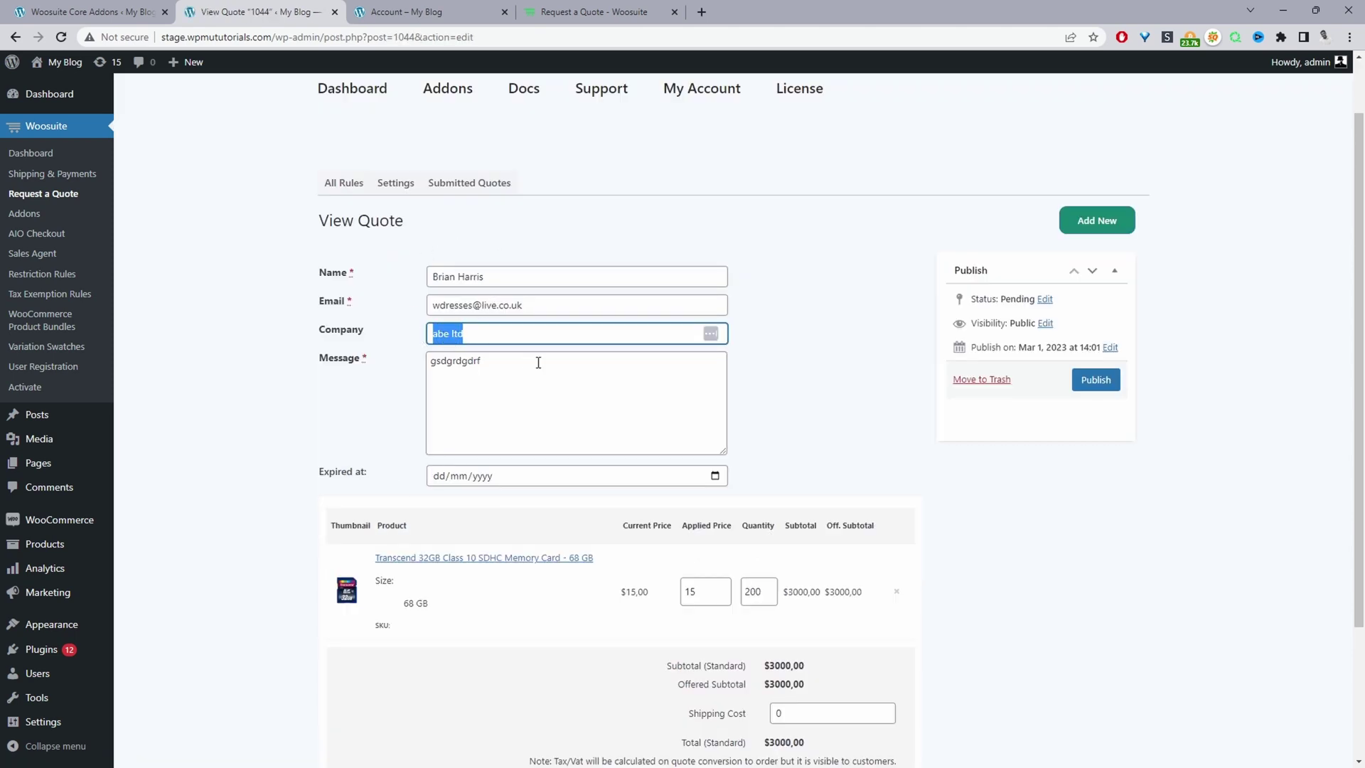
{"action": "left_click_drag", "start_coordinate": [429, 361], "coordinate": [552, 453]}
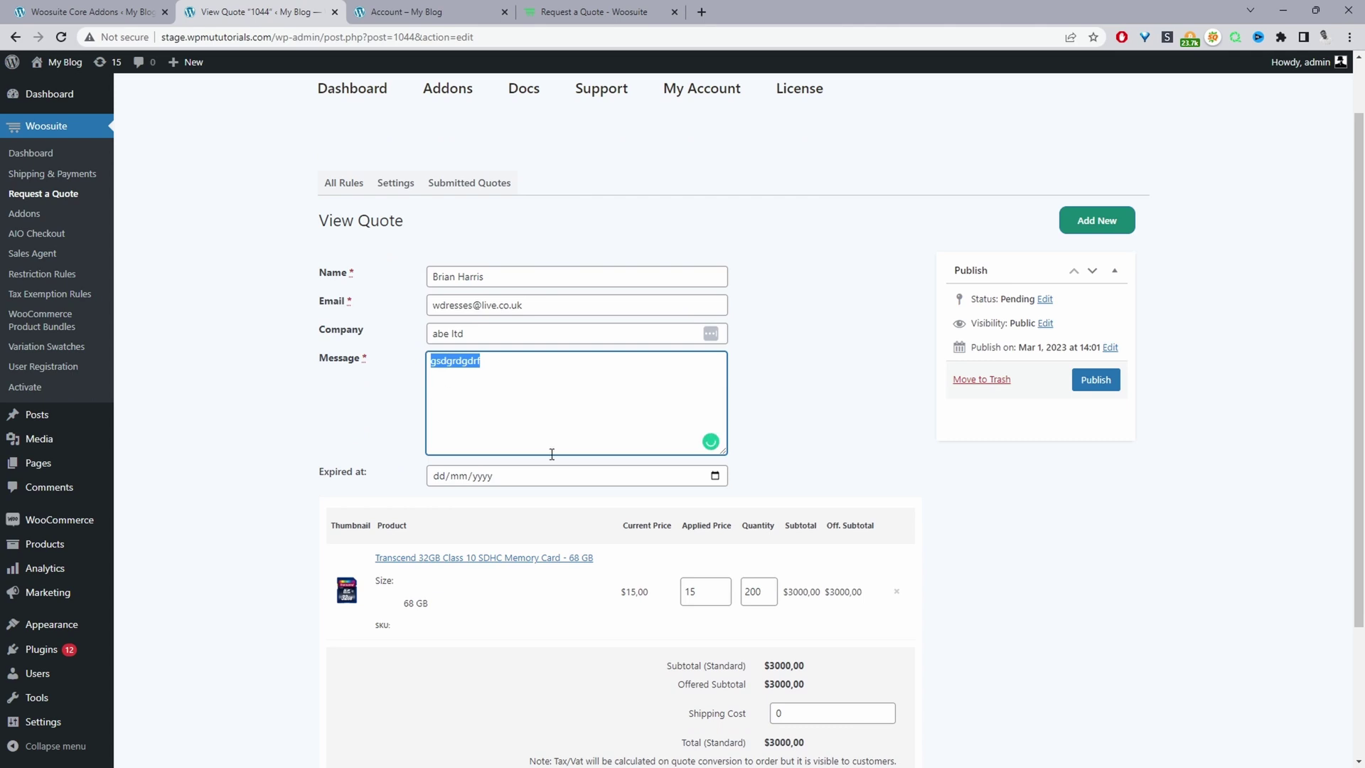
Set the quote's expiry date to 16/03/2023
{"action": "left_click", "coordinate": [716, 477]}
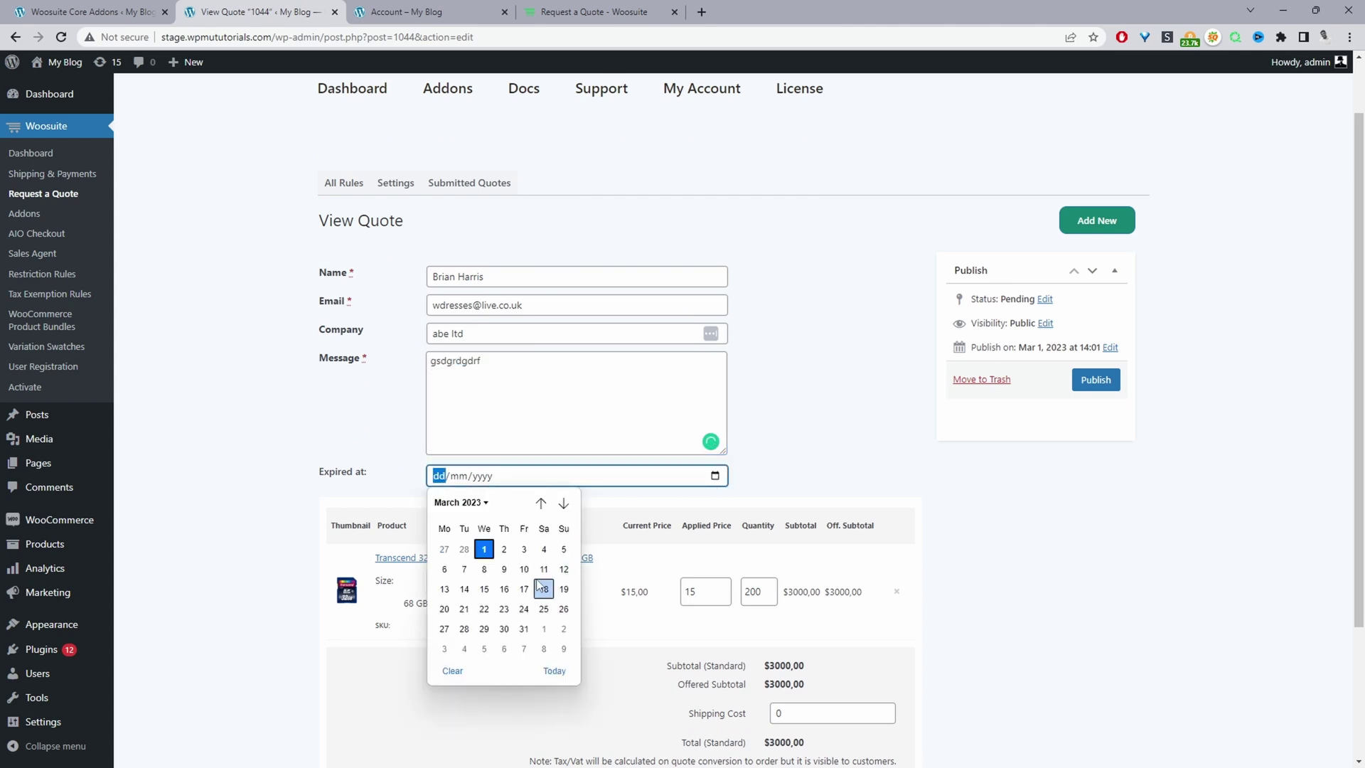
{"action": "left_click", "coordinate": [504, 588]}
{"action": "left_click", "coordinate": [819, 487]}
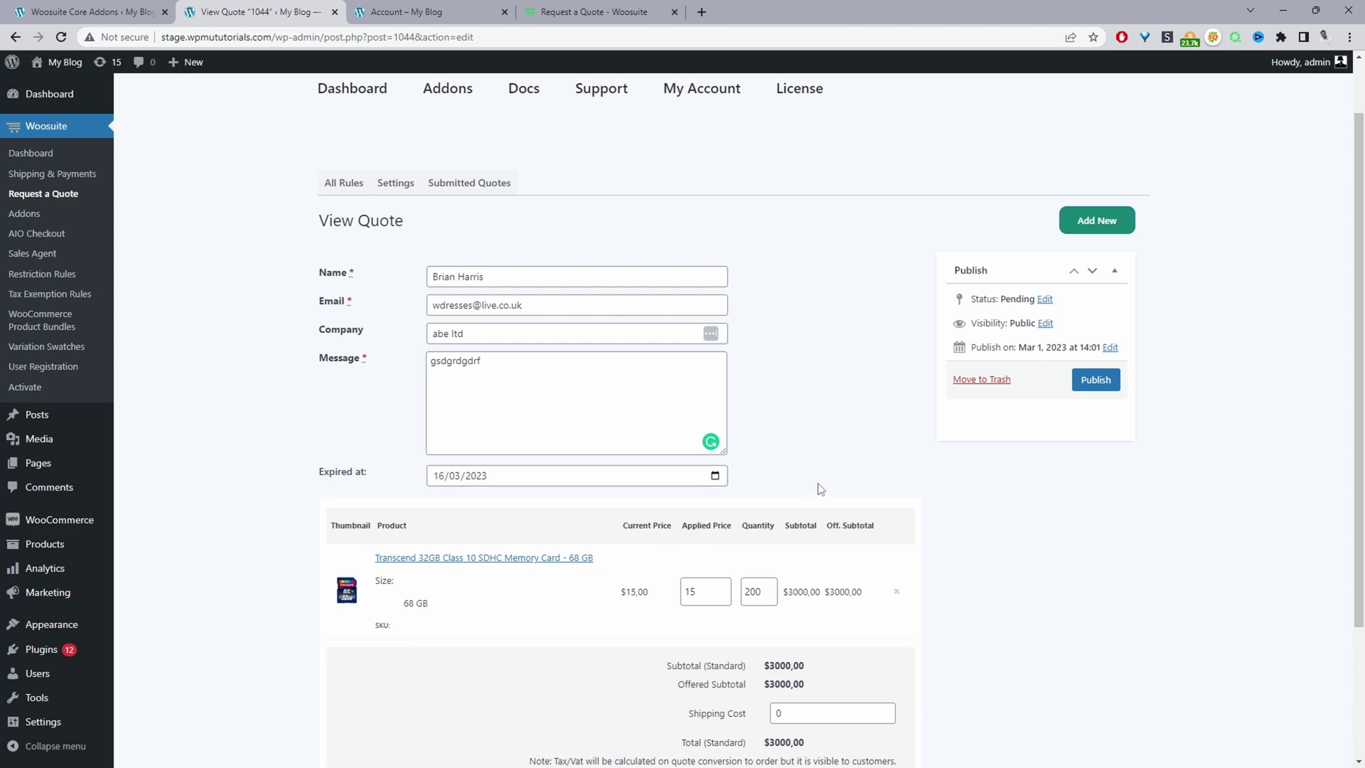
Review the memory card's size, current price and quantity, and set its applied price to 10
{"action": "scroll", "coordinate": [806, 511], "scroll_direction": "down", "scroll_amount": 2}
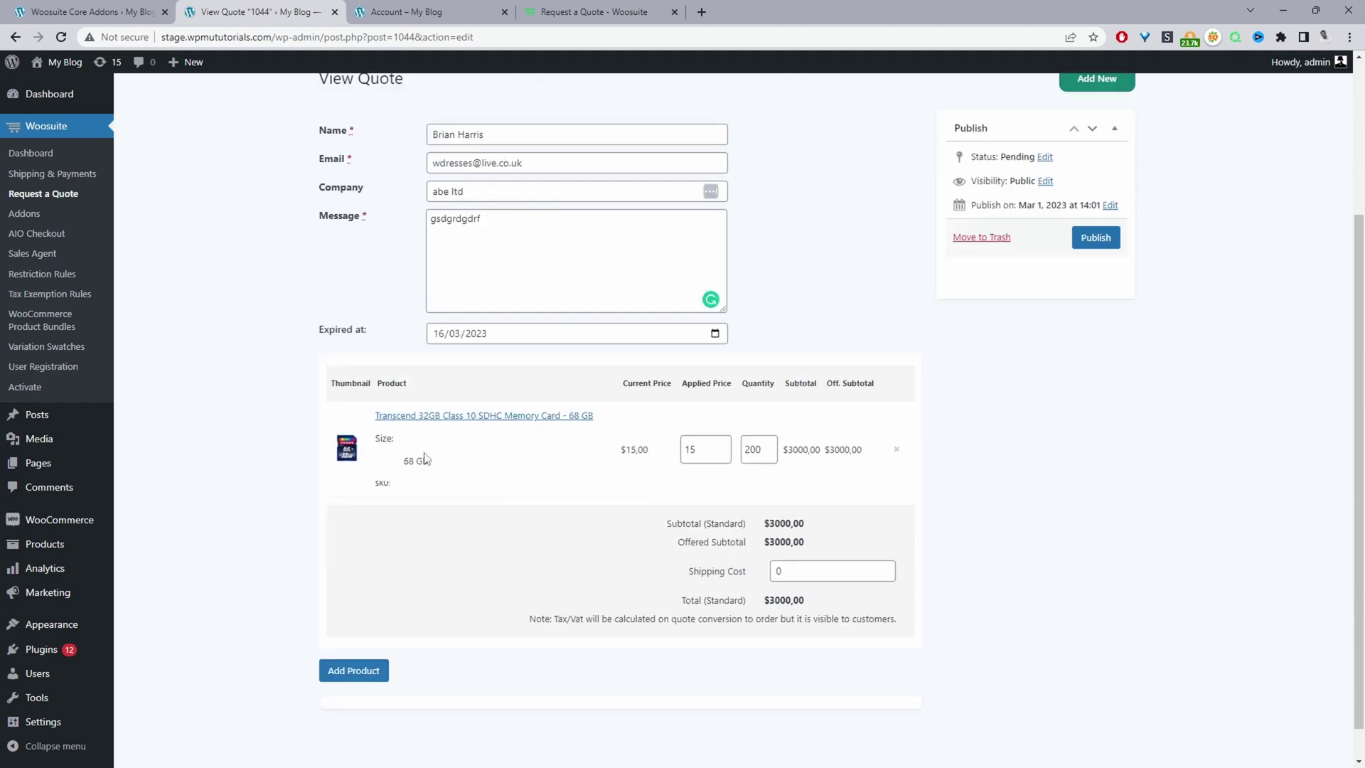
{"action": "left_click_drag", "start_coordinate": [440, 466], "coordinate": [377, 466]}
{"action": "left_click_drag", "start_coordinate": [650, 449], "coordinate": [632, 449]}
{"action": "double_click", "coordinate": [747, 448]}
{"action": "left_click", "coordinate": [693, 446]}
{"action": "left_click", "coordinate": [988, 483]}
Set the quote's shipping cost to 500 and publish the quote
{"action": "left_click_drag", "start_coordinate": [804, 573], "coordinate": [771, 571]}
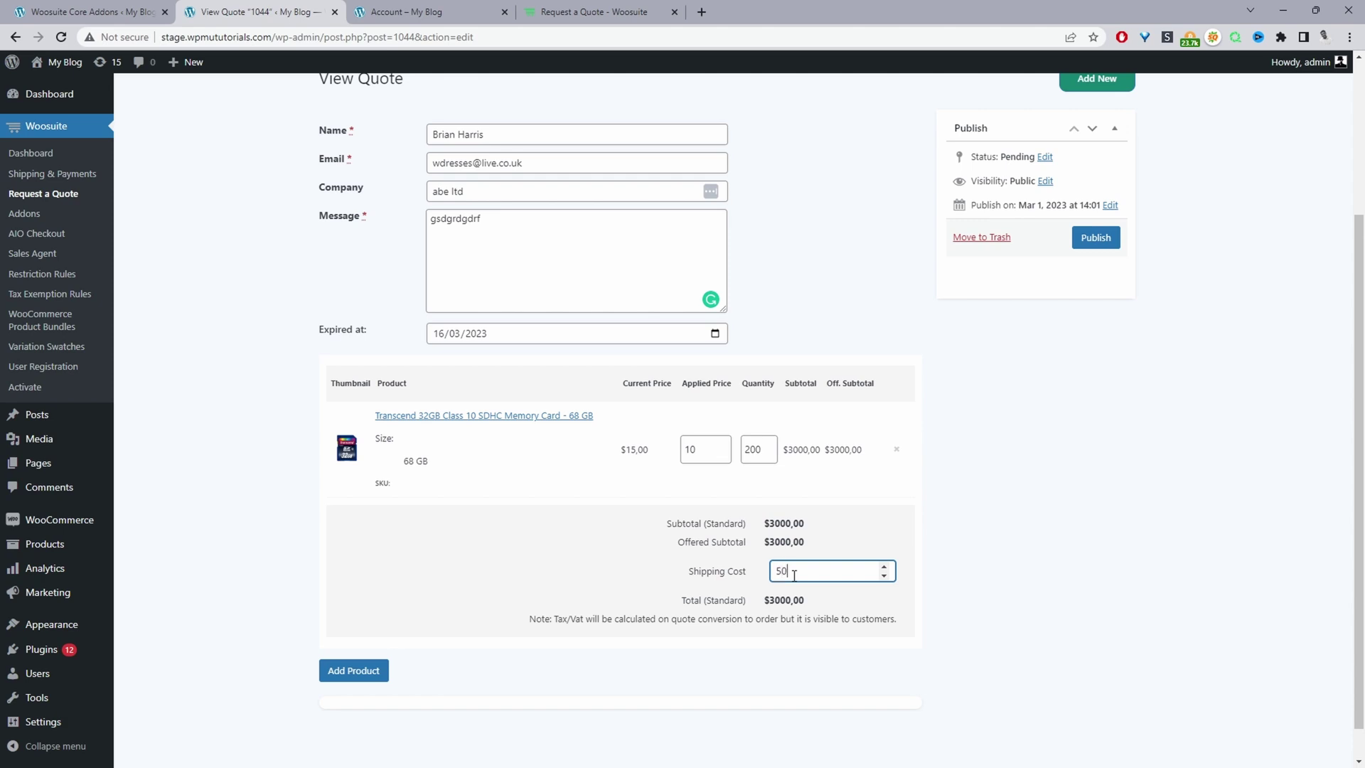
{"action": "left_click", "coordinate": [954, 532]}
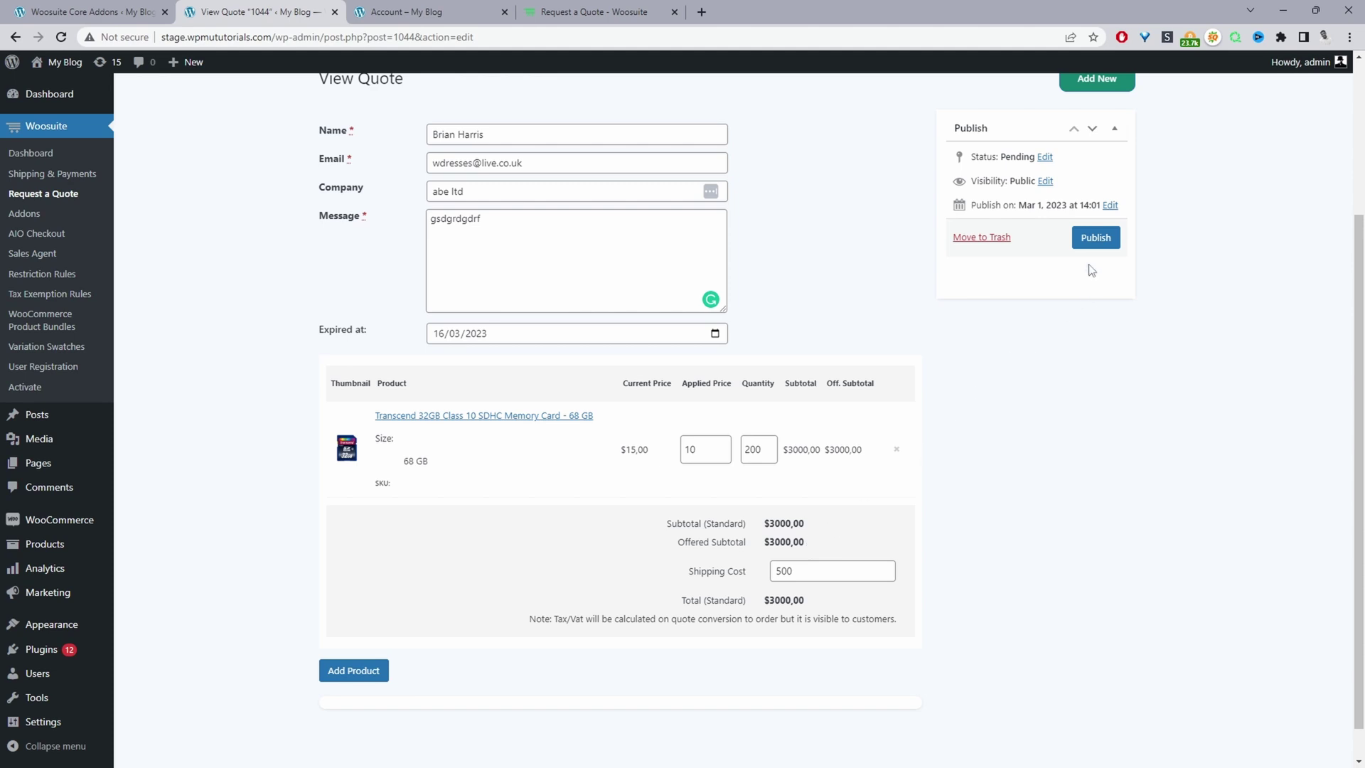
{"action": "left_click", "coordinate": [1095, 238]}
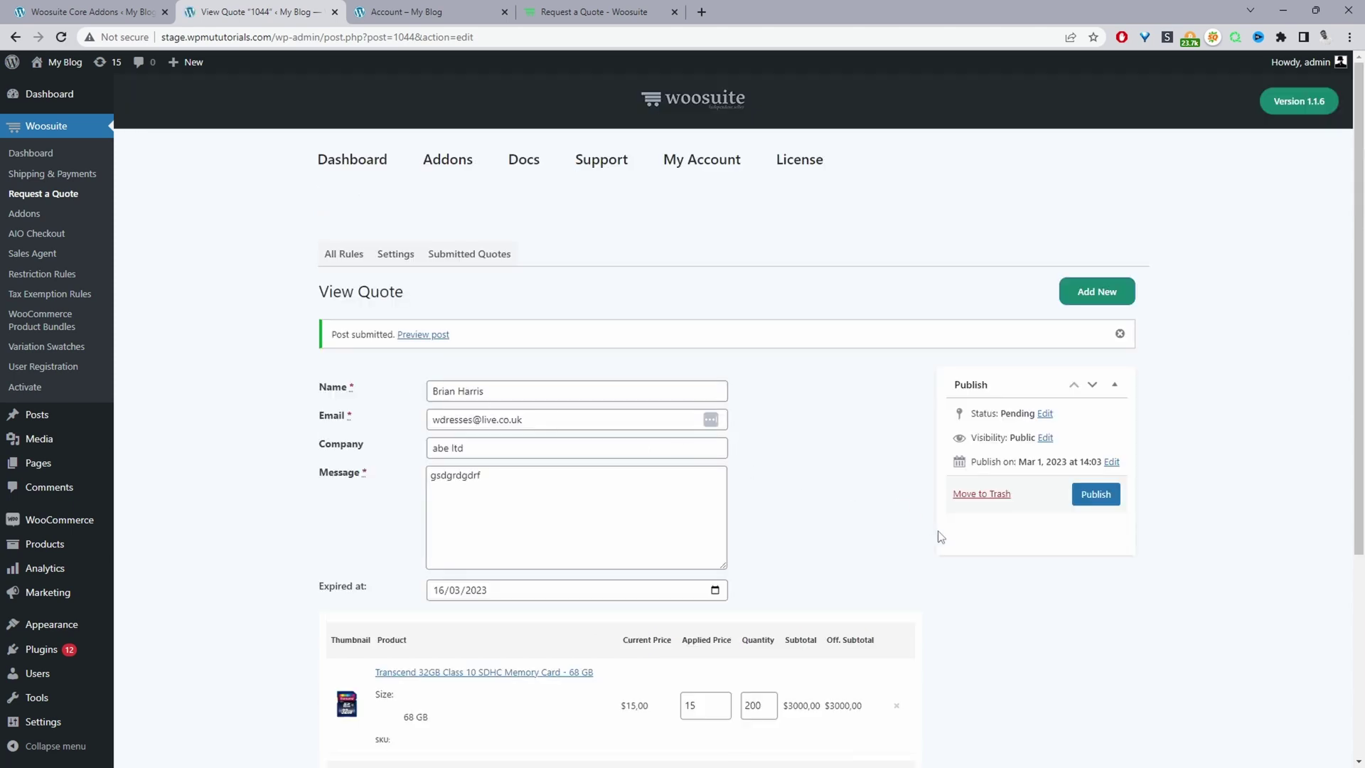
Review the published quote's totals and look through its available status options without changing the status
{"action": "scroll", "coordinate": [945, 547], "scroll_direction": "down", "scroll_amount": 4}
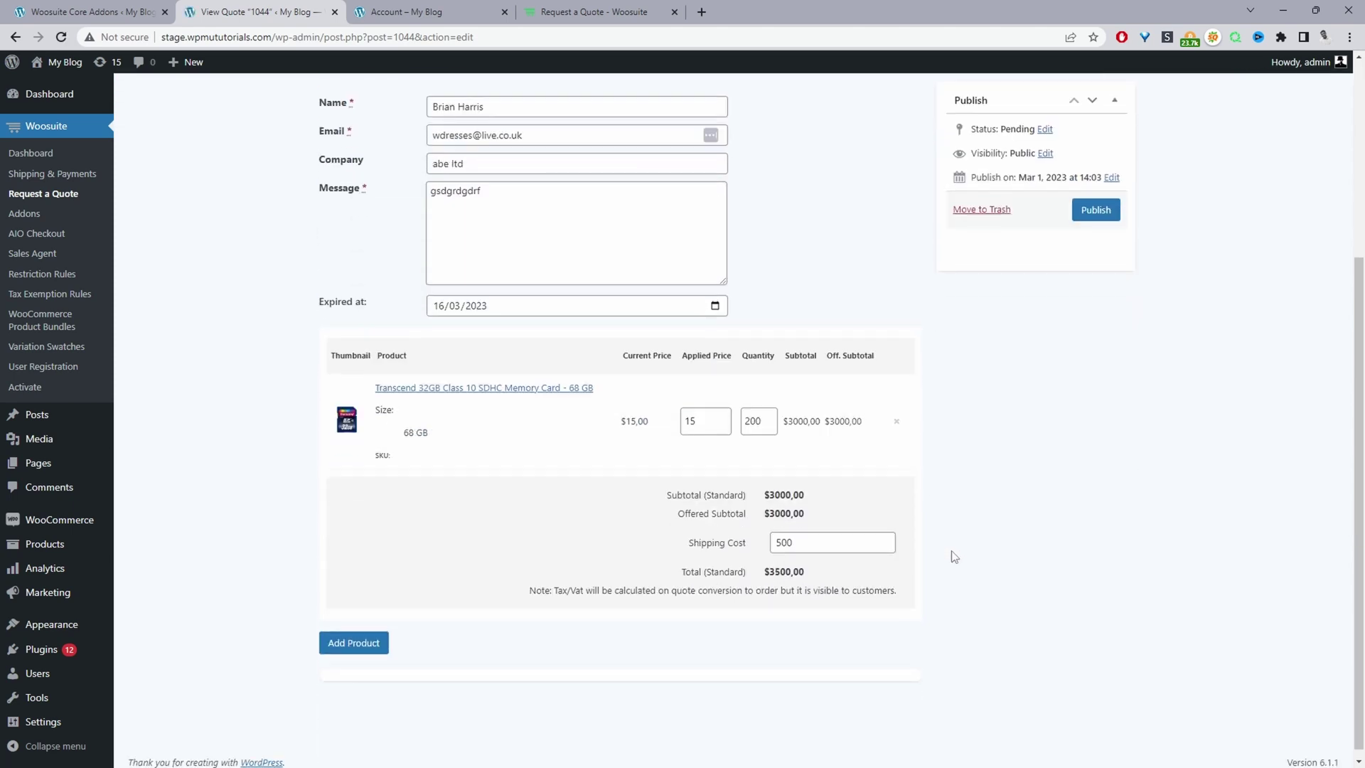
{"action": "scroll", "coordinate": [954, 556], "scroll_direction": "up", "scroll_amount": 2}
{"action": "left_click", "coordinate": [1044, 271]}
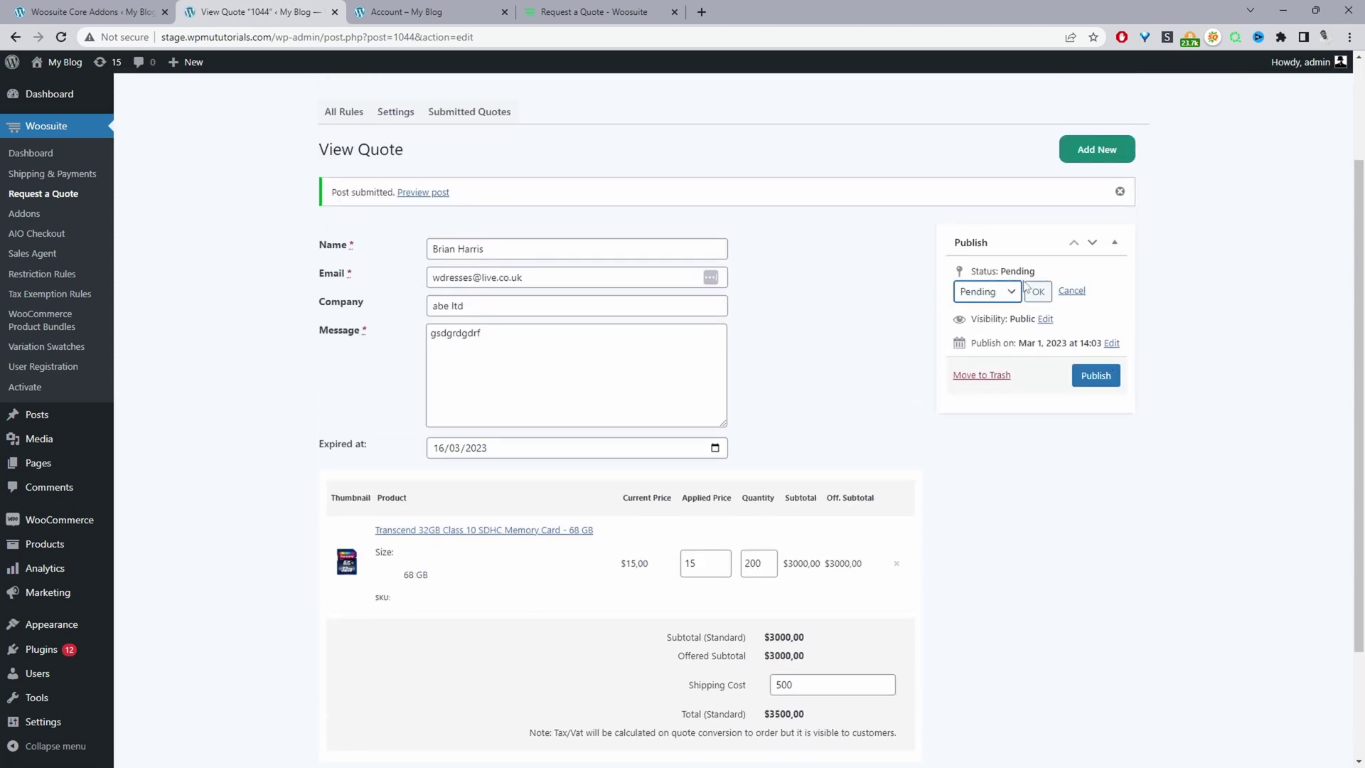
{"action": "left_click", "coordinate": [977, 293]}
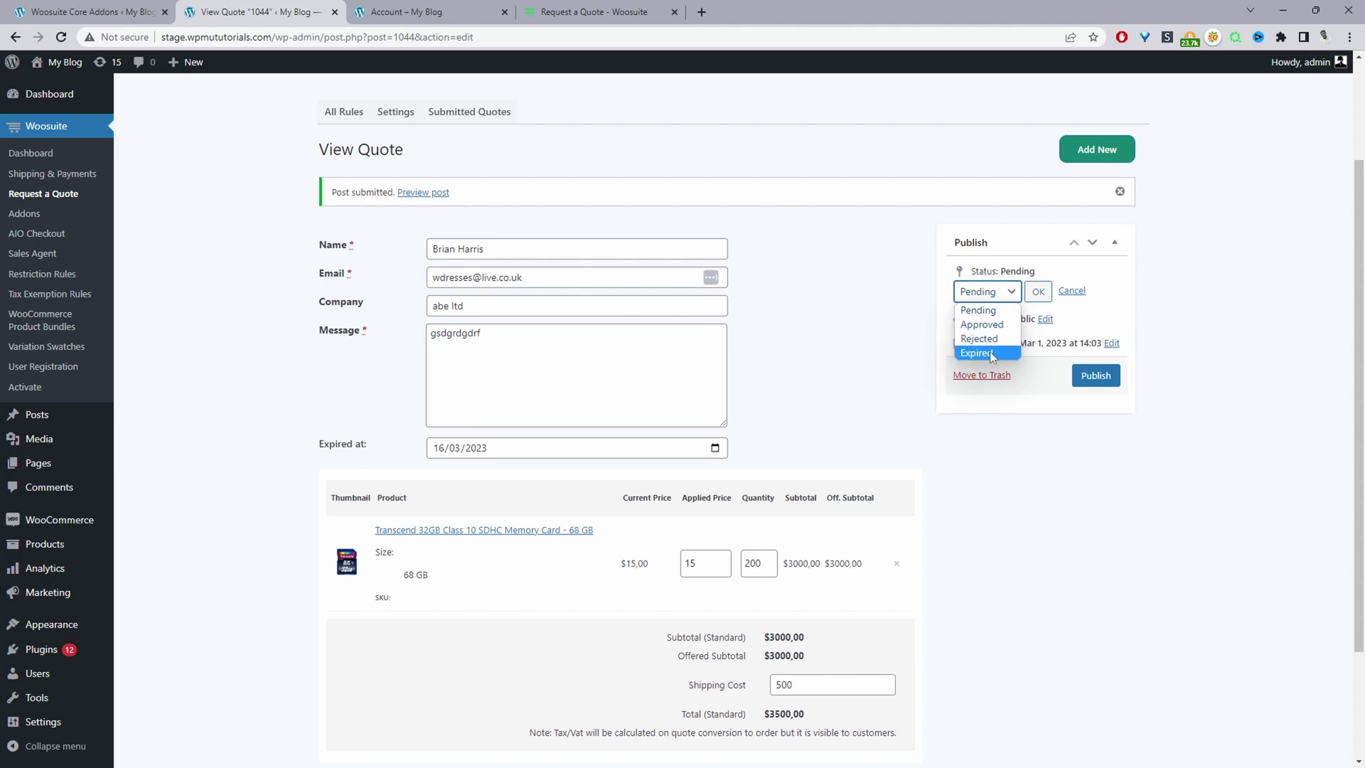
{"action": "left_click", "coordinate": [885, 361]}
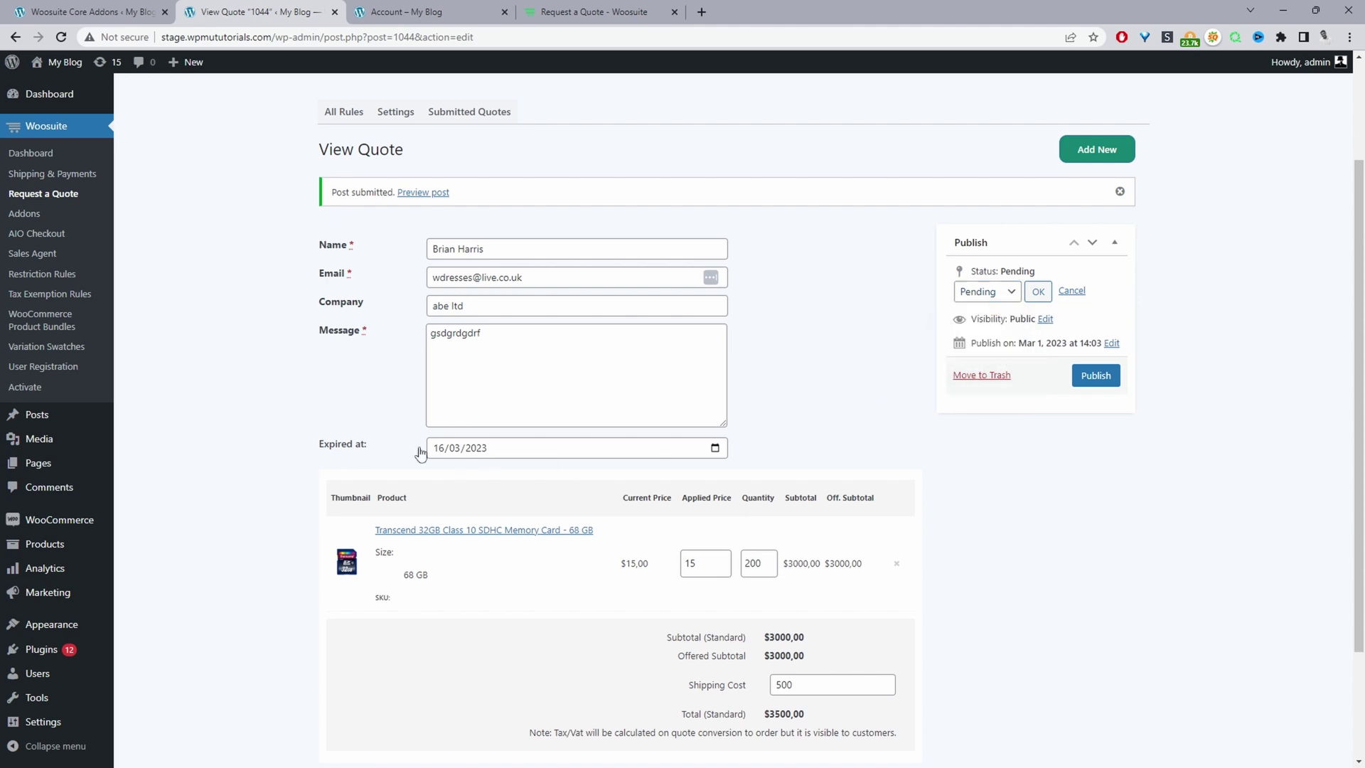
Reopen the quote from the storefront account's Quotes list and check its price, quantity and shipping fee
{"action": "left_click", "coordinate": [419, 12]}
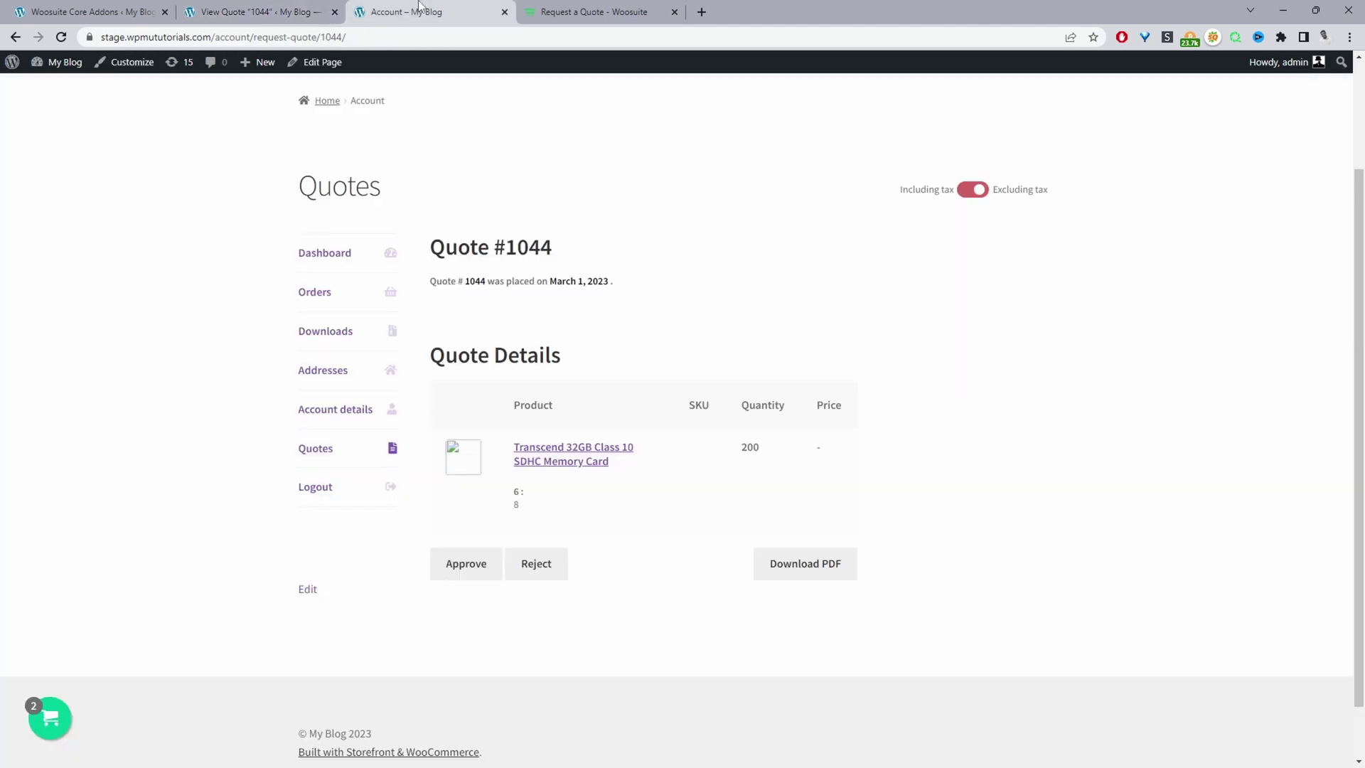
{"action": "left_click", "coordinate": [308, 453]}
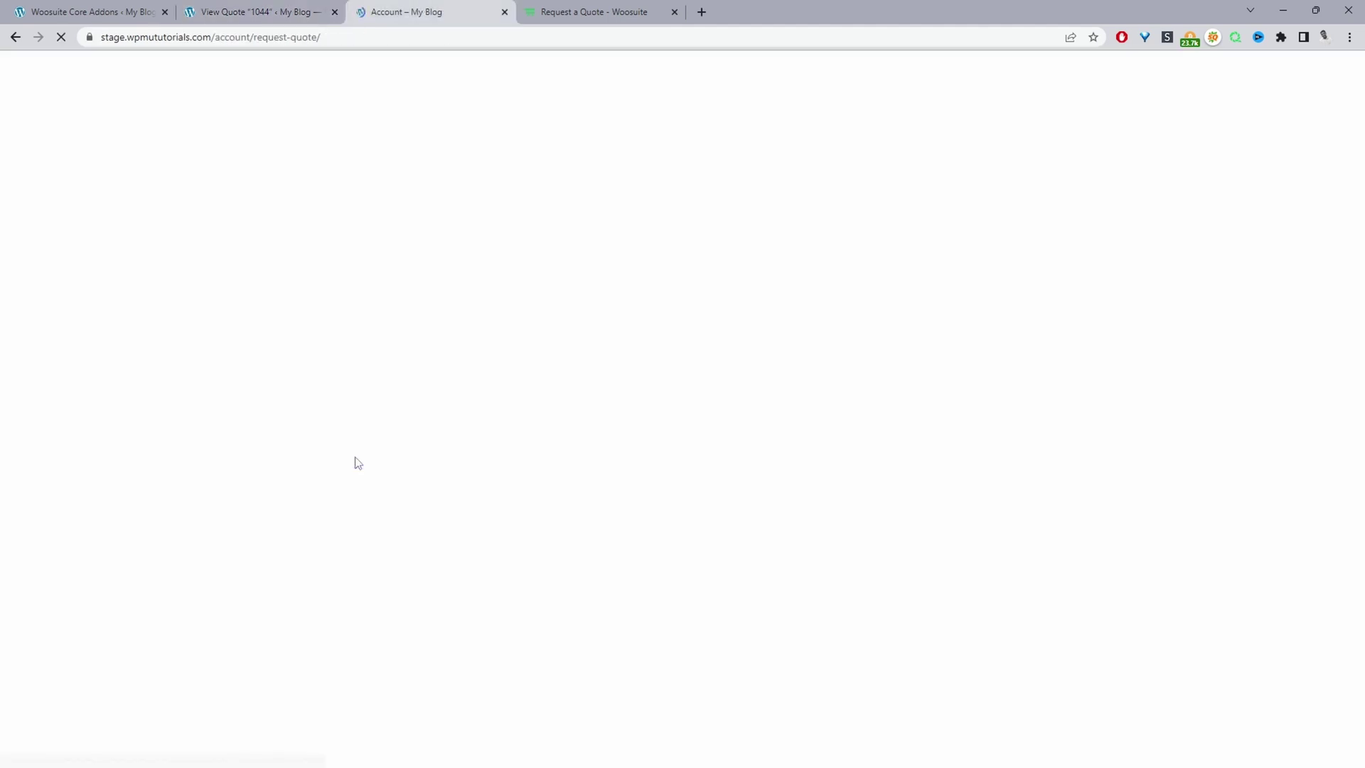
{"action": "left_click", "coordinate": [784, 438]}
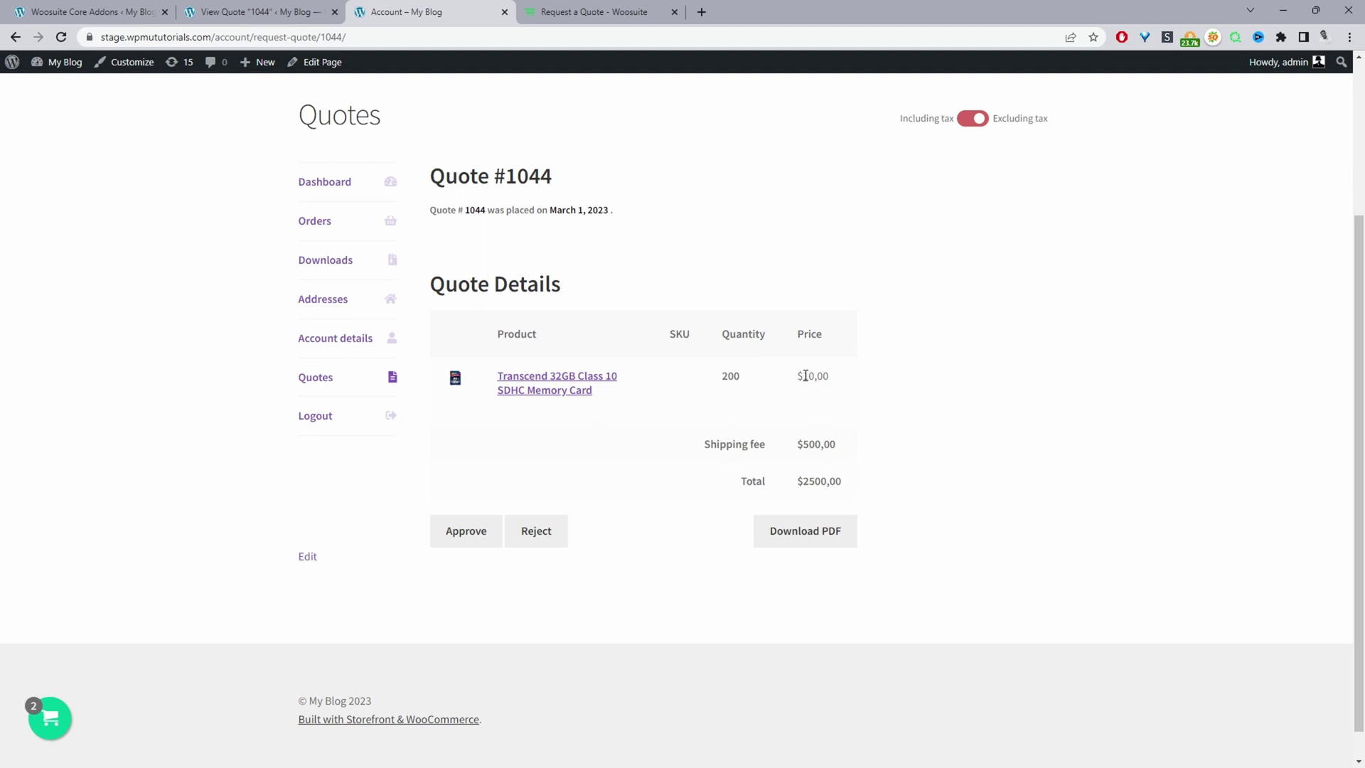
{"action": "left_click_drag", "start_coordinate": [805, 376], "coordinate": [825, 377]}
{"action": "left_click_drag", "start_coordinate": [739, 384], "coordinate": [719, 381]}
{"action": "left_click_drag", "start_coordinate": [804, 443], "coordinate": [831, 448]}
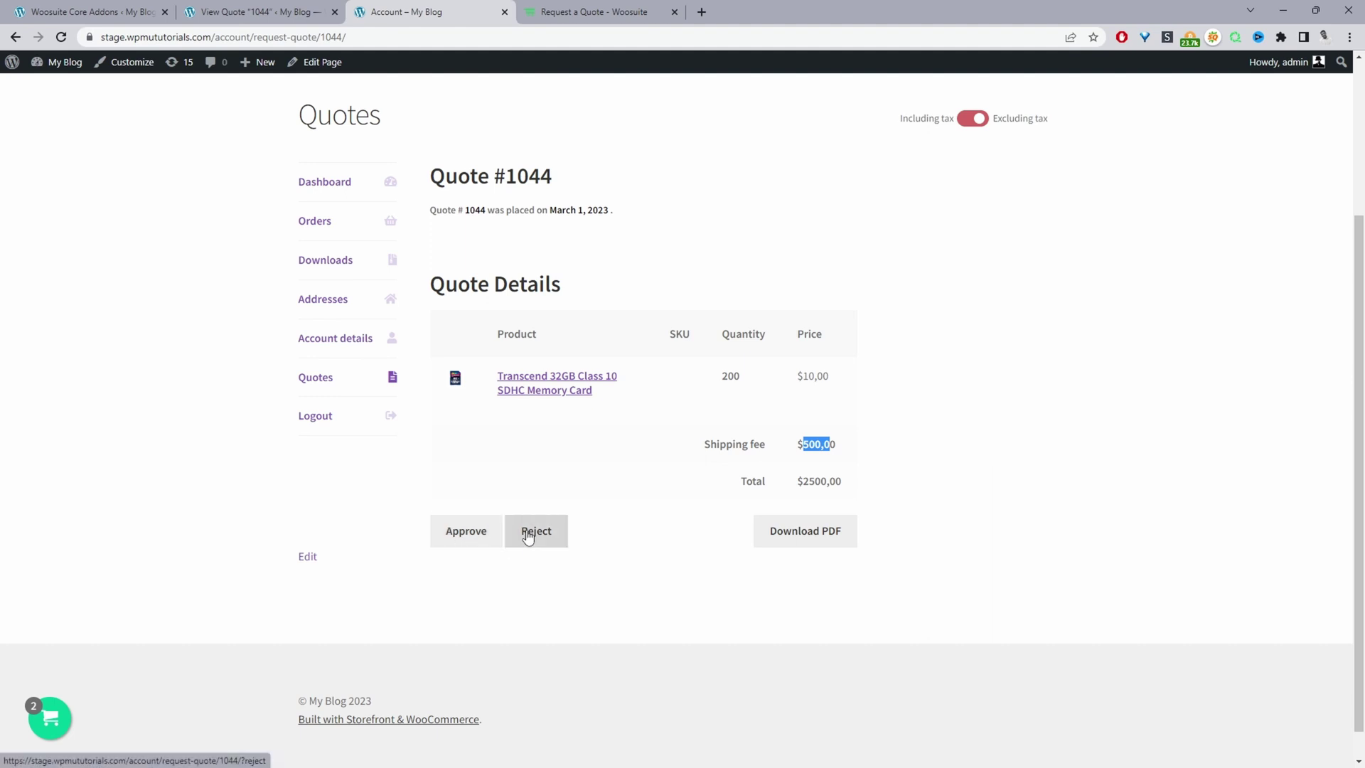
Download the quote as a PDF, open the file and check its sender, customer, creation date and expiration date
{"action": "left_click", "coordinate": [817, 532]}
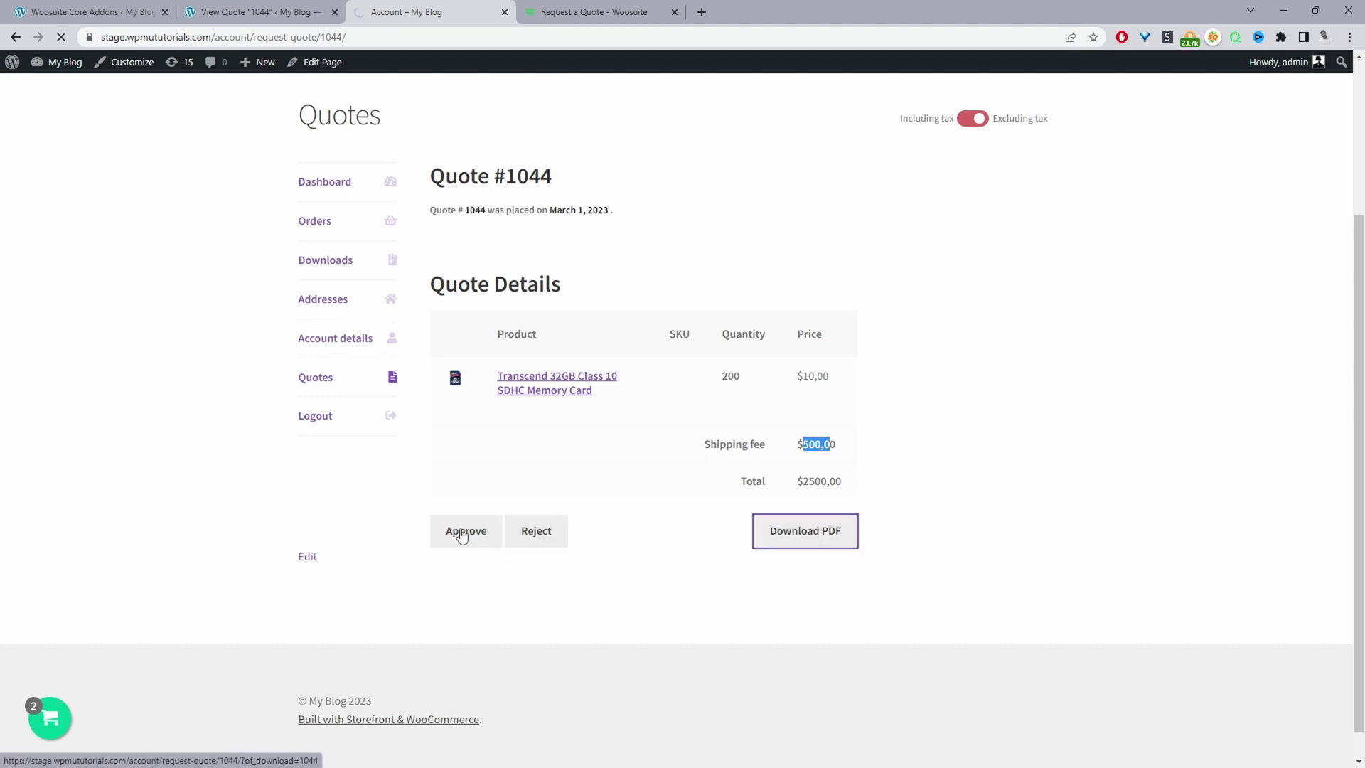
{"action": "left_click", "coordinate": [69, 750]}
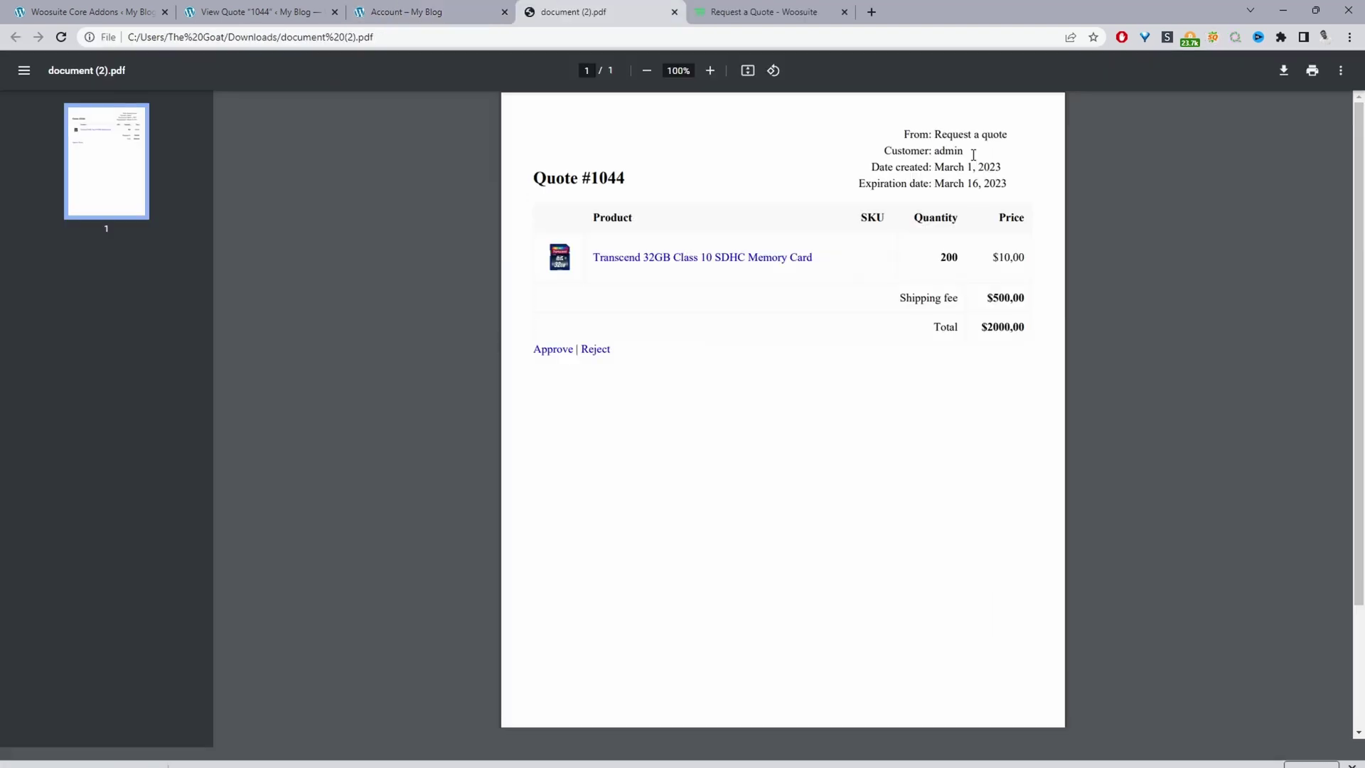
{"action": "left_click_drag", "start_coordinate": [971, 167], "coordinate": [939, 157]}
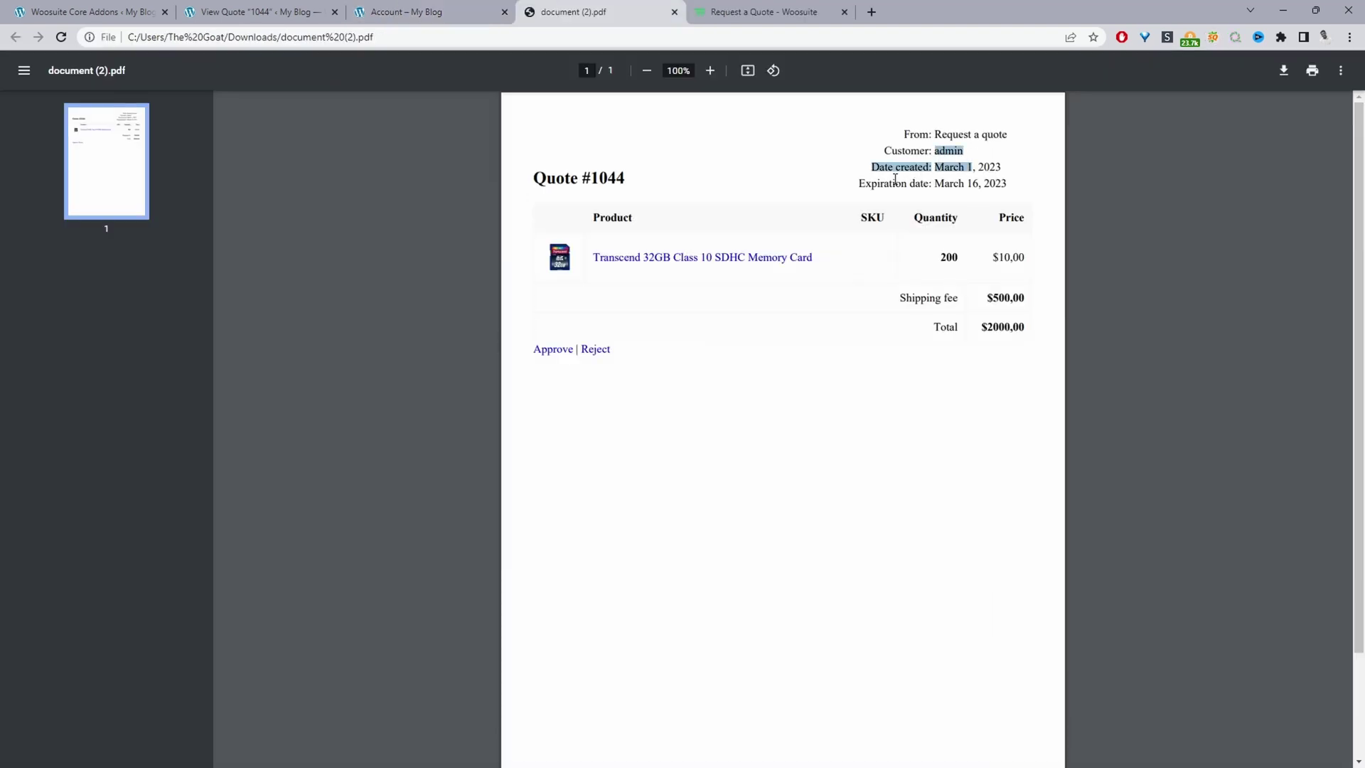
{"action": "left_click_drag", "start_coordinate": [858, 183], "coordinate": [1011, 186]}
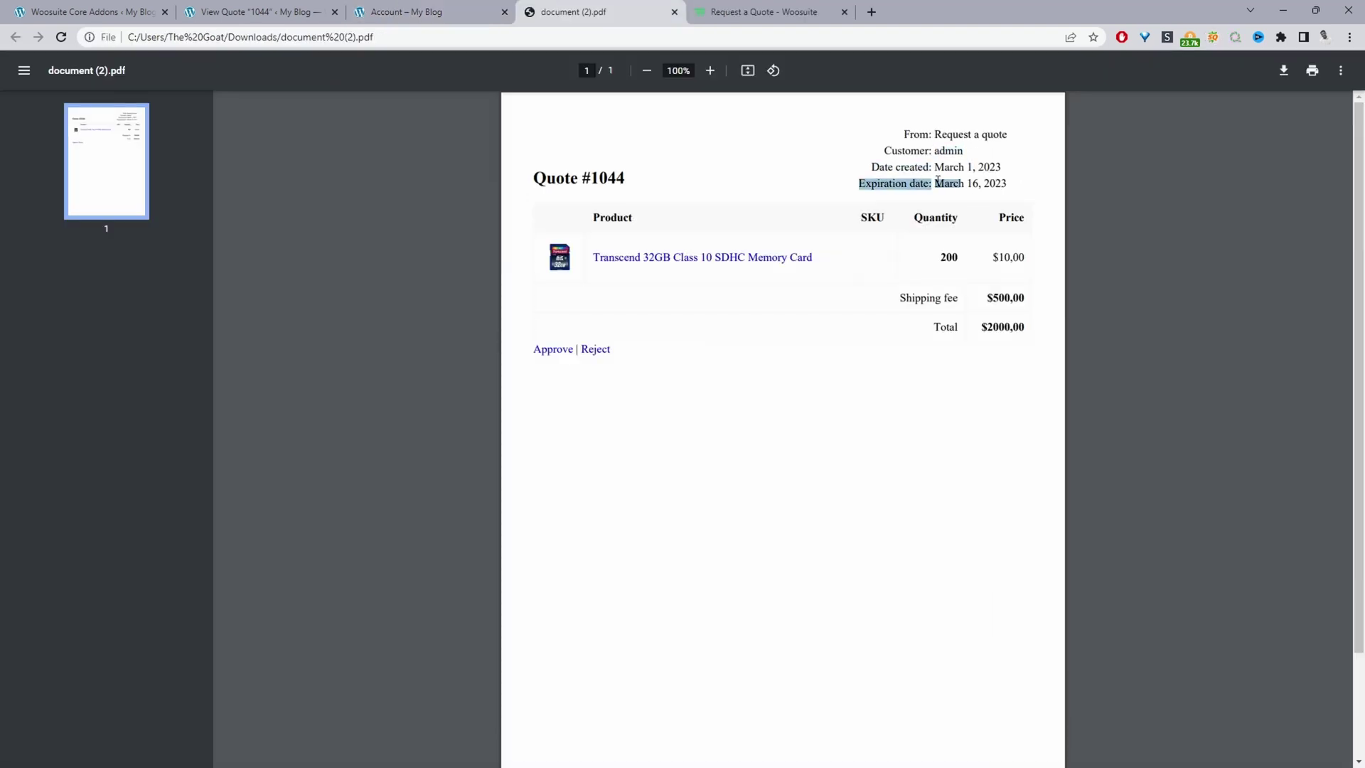
{"action": "left_click_drag", "start_coordinate": [1008, 135], "coordinate": [933, 135]}
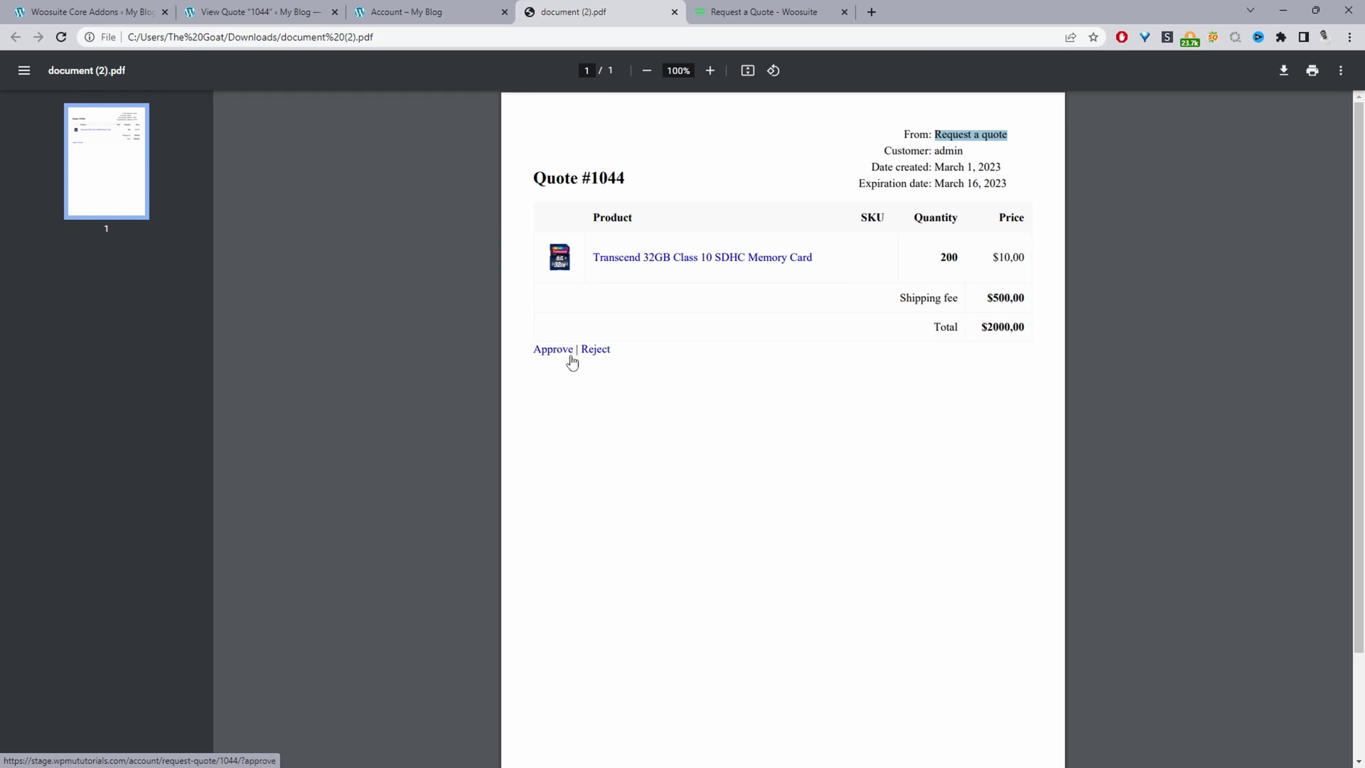
Approve the quote on the storefront and open the order it is converted to, reviewing the order details
{"action": "left_click", "coordinate": [448, 15]}
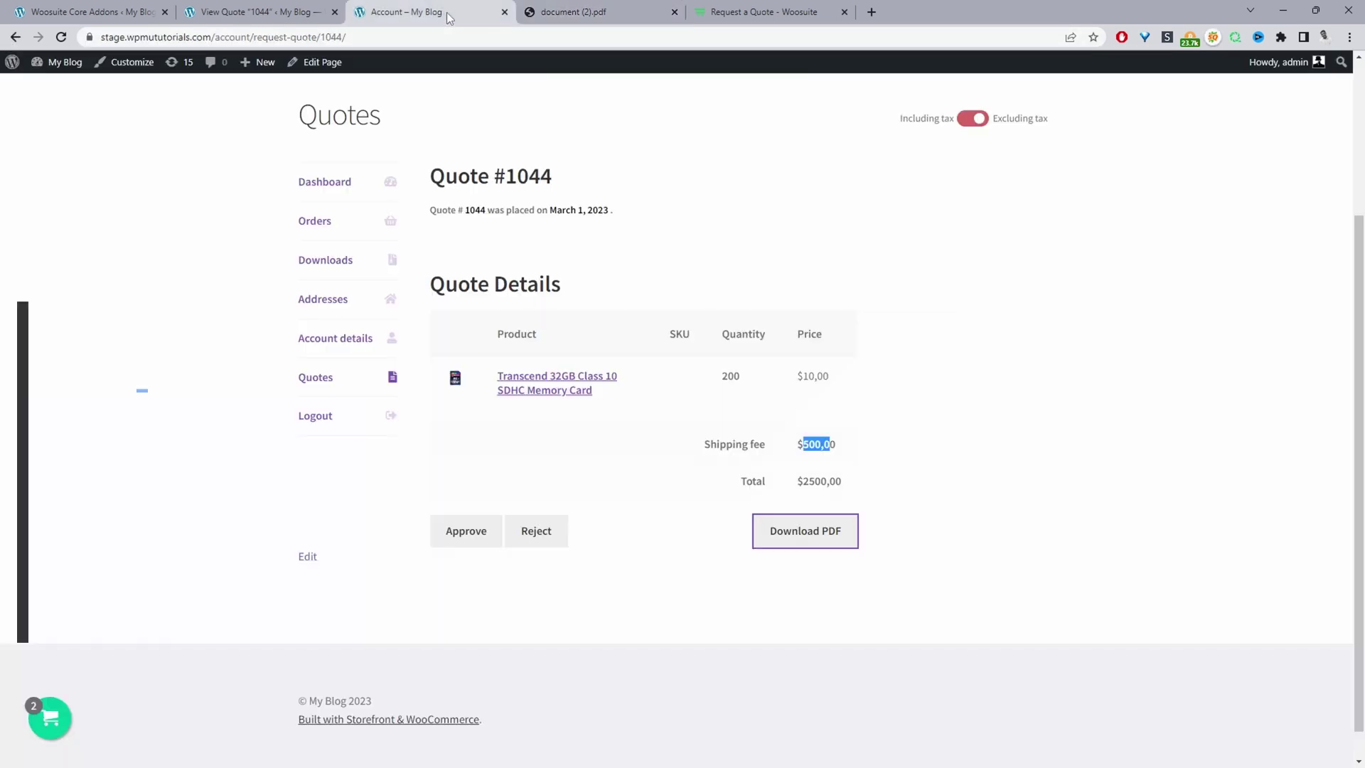
{"action": "left_click", "coordinate": [464, 538]}
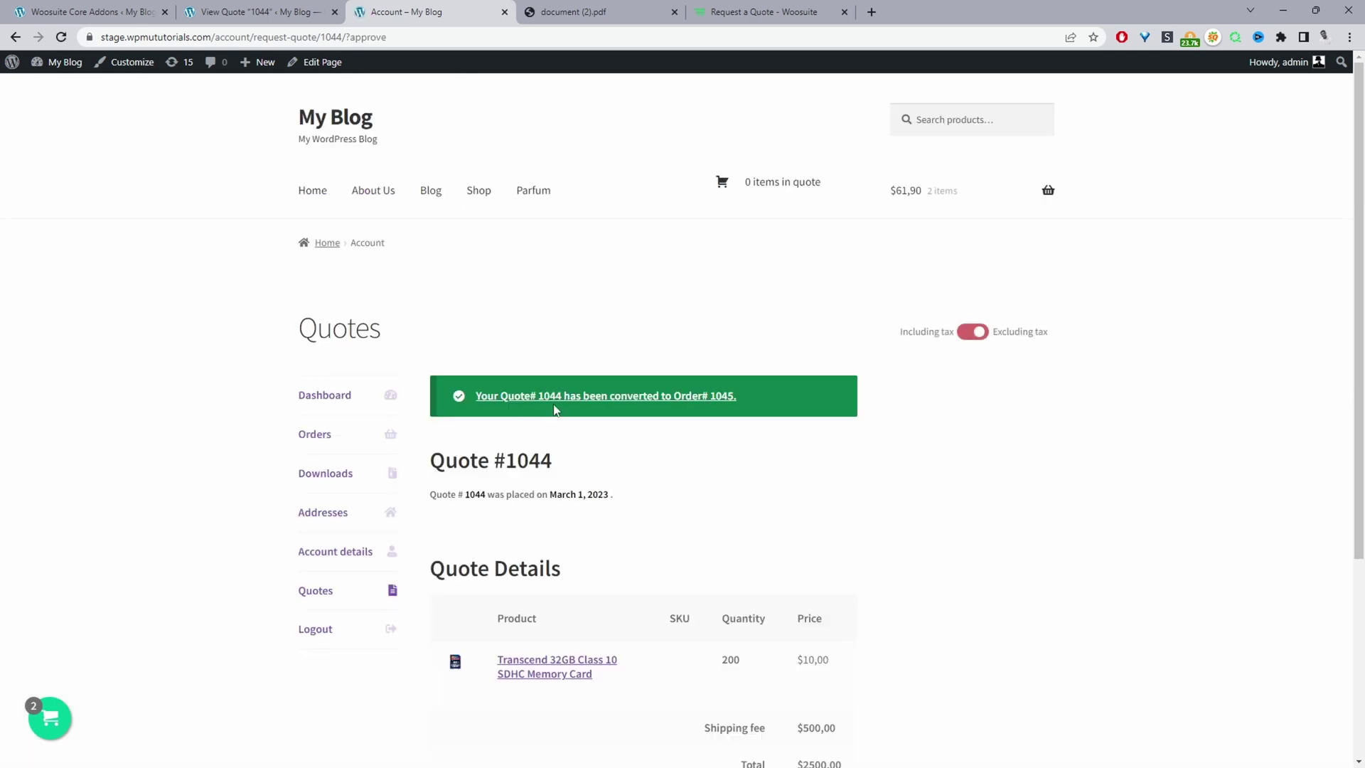
{"action": "left_click", "coordinate": [656, 395]}
{"action": "scroll", "coordinate": [741, 510], "scroll_direction": "down", "scroll_amount": 3}
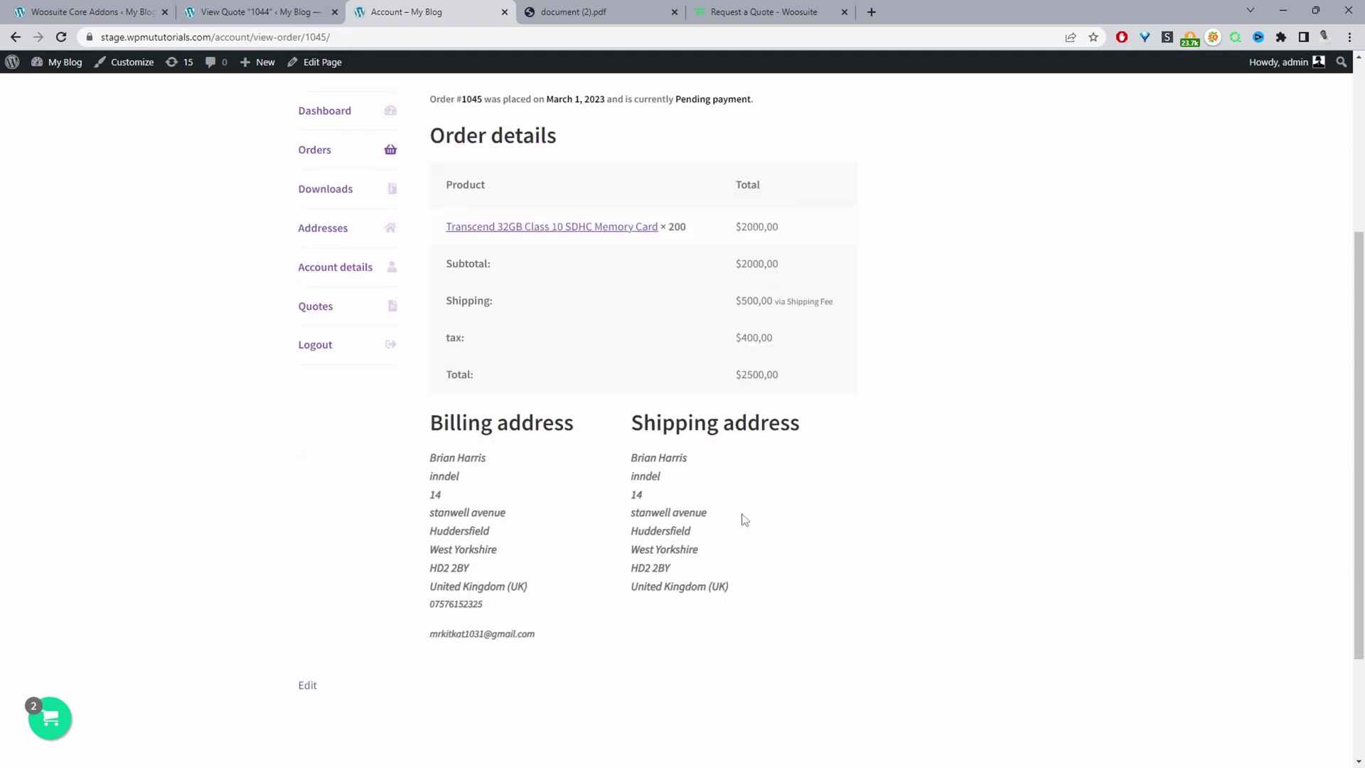
{"action": "scroll", "coordinate": [742, 518], "scroll_direction": "up", "scroll_amount": 3}
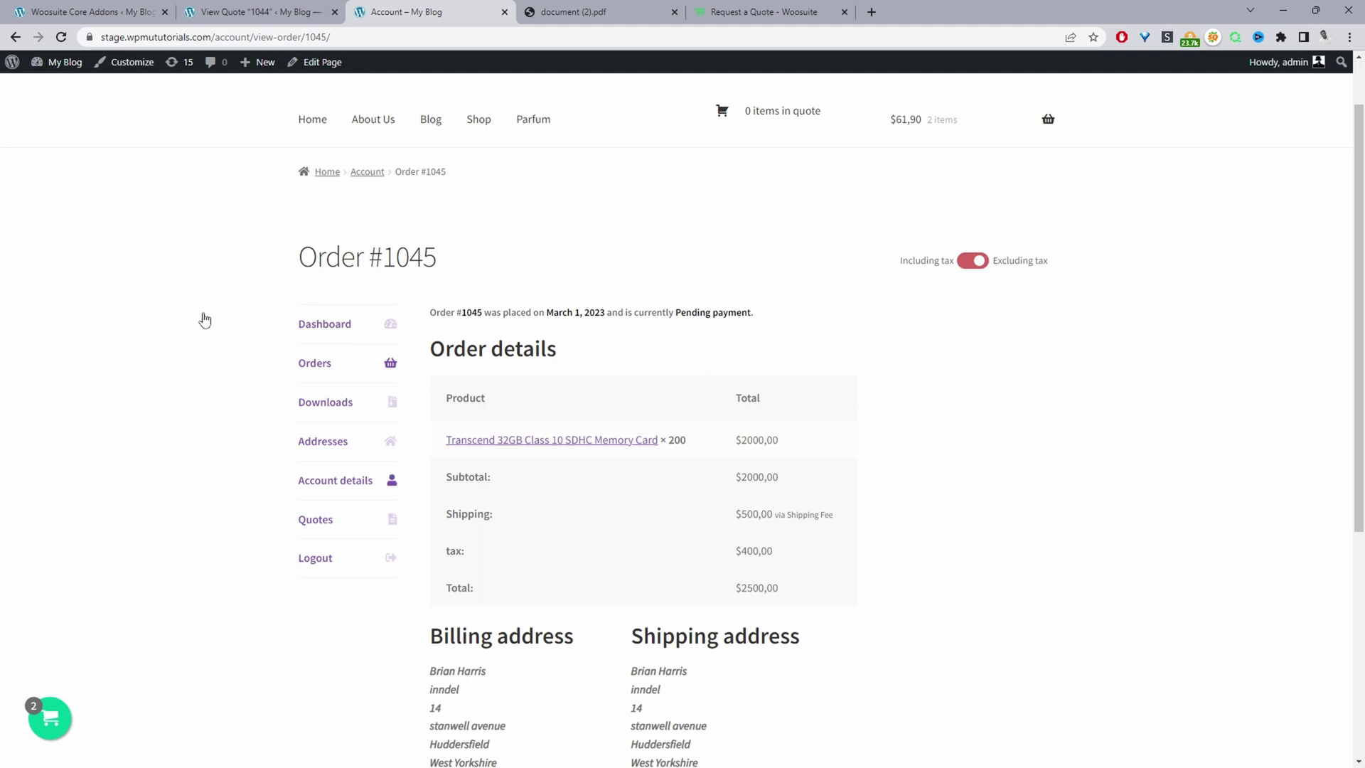
Return to the quote module's General Settings and review the cart-to-quote options for the shipping zone
{"action": "left_click", "coordinate": [278, 10]}
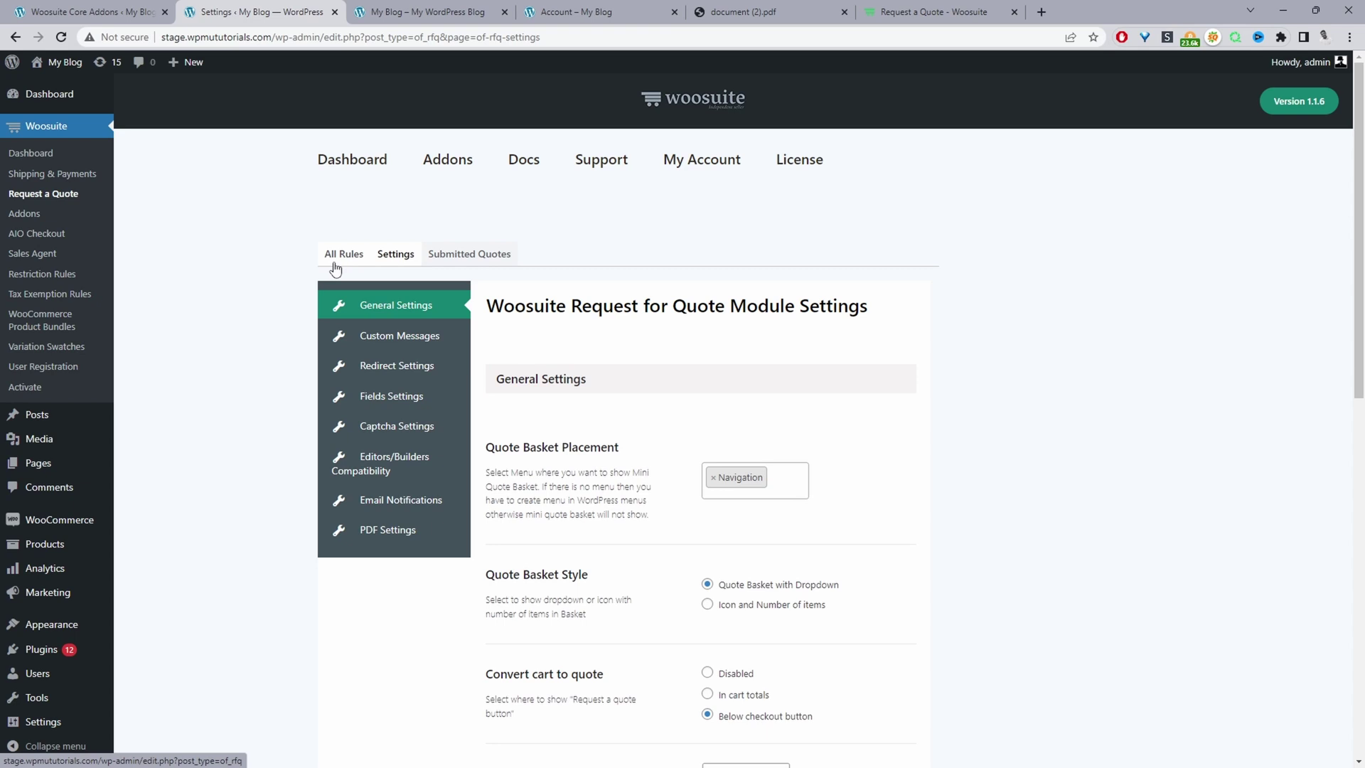
{"action": "scroll", "coordinate": [853, 391], "scroll_direction": "down", "scroll_amount": 5}
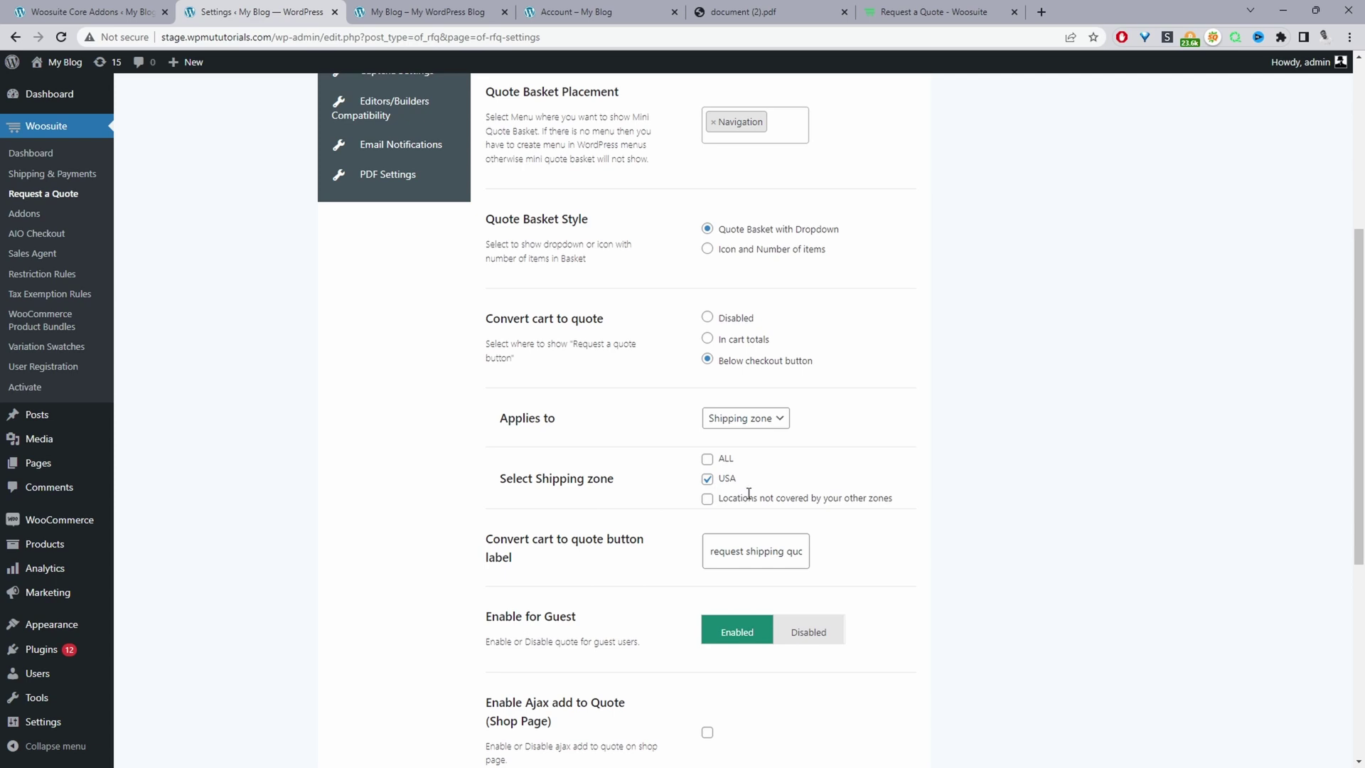
Check the cart-to-quote button label, switch to the incognito storefront, add a Canon EOS 5D Mark III to the cart and view the cart
{"action": "left_click_drag", "start_coordinate": [759, 552], "coordinate": [819, 556]}
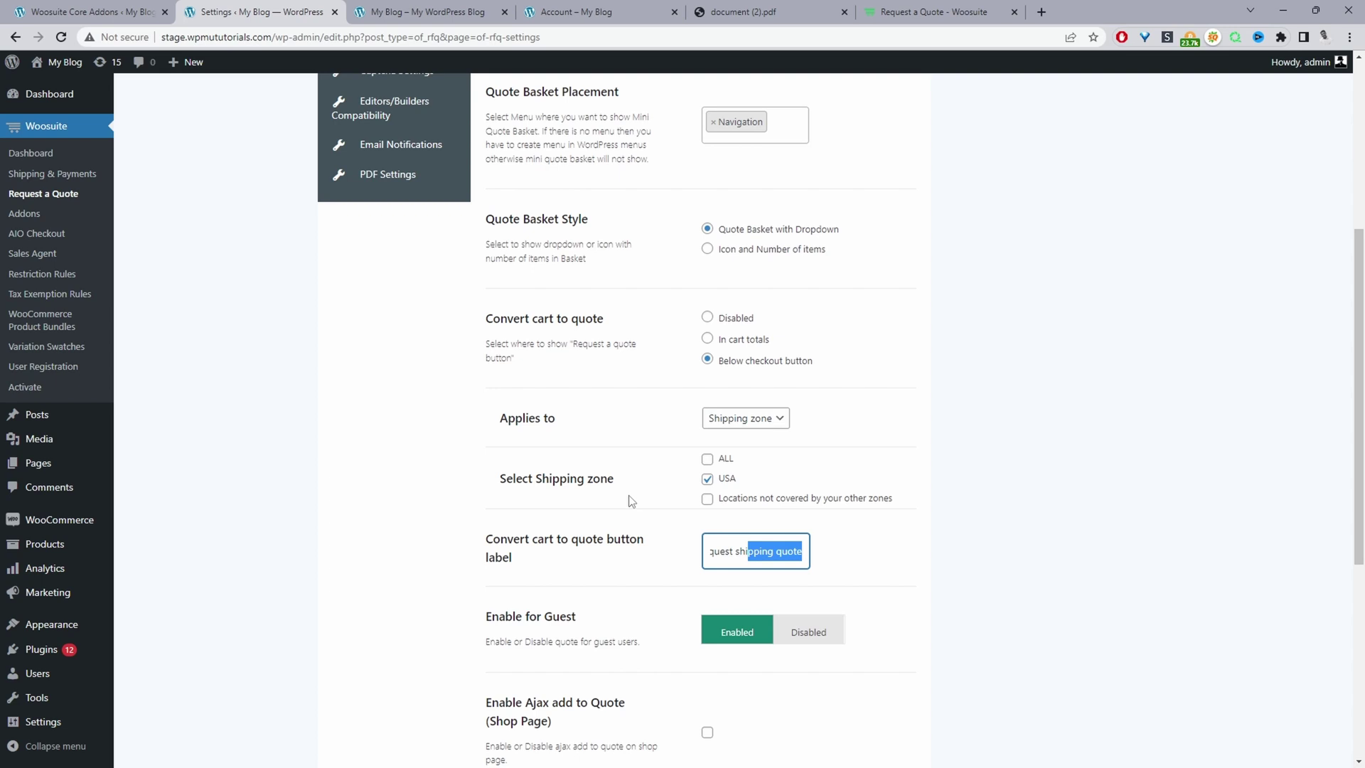
{"action": "key", "text": "ctrl+Tab"}
{"action": "scroll", "coordinate": [732, 420], "scroll_direction": "down", "scroll_amount": 3}
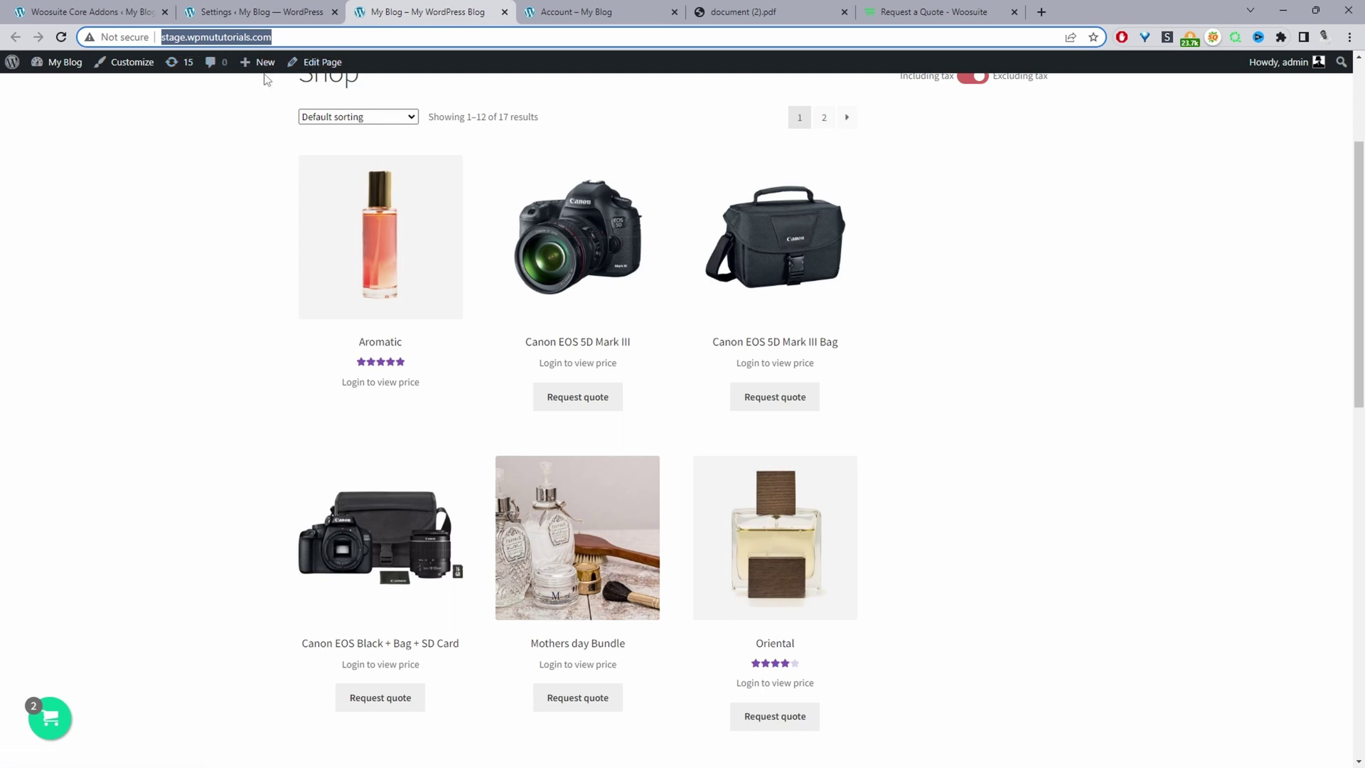
{"action": "key", "text": "alt+Tab"}
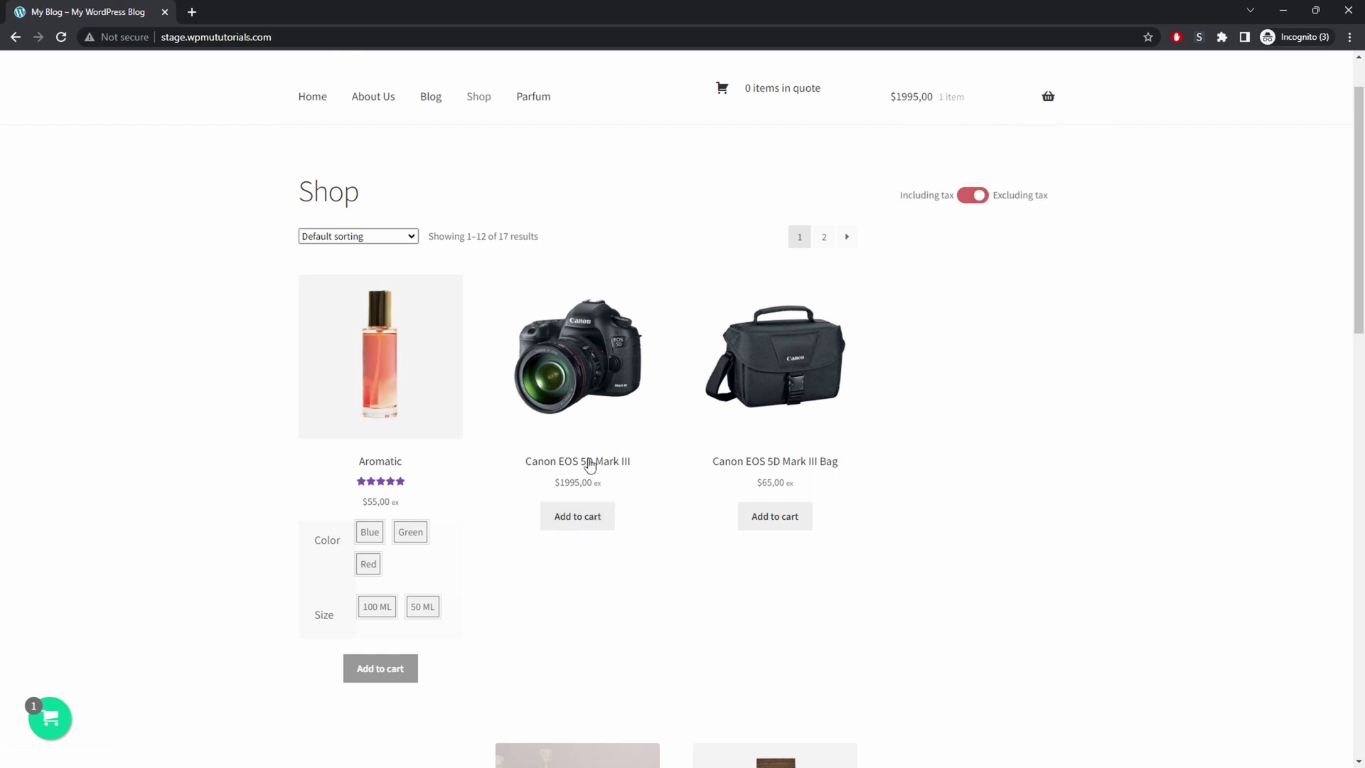
{"action": "left_click", "coordinate": [589, 520]}
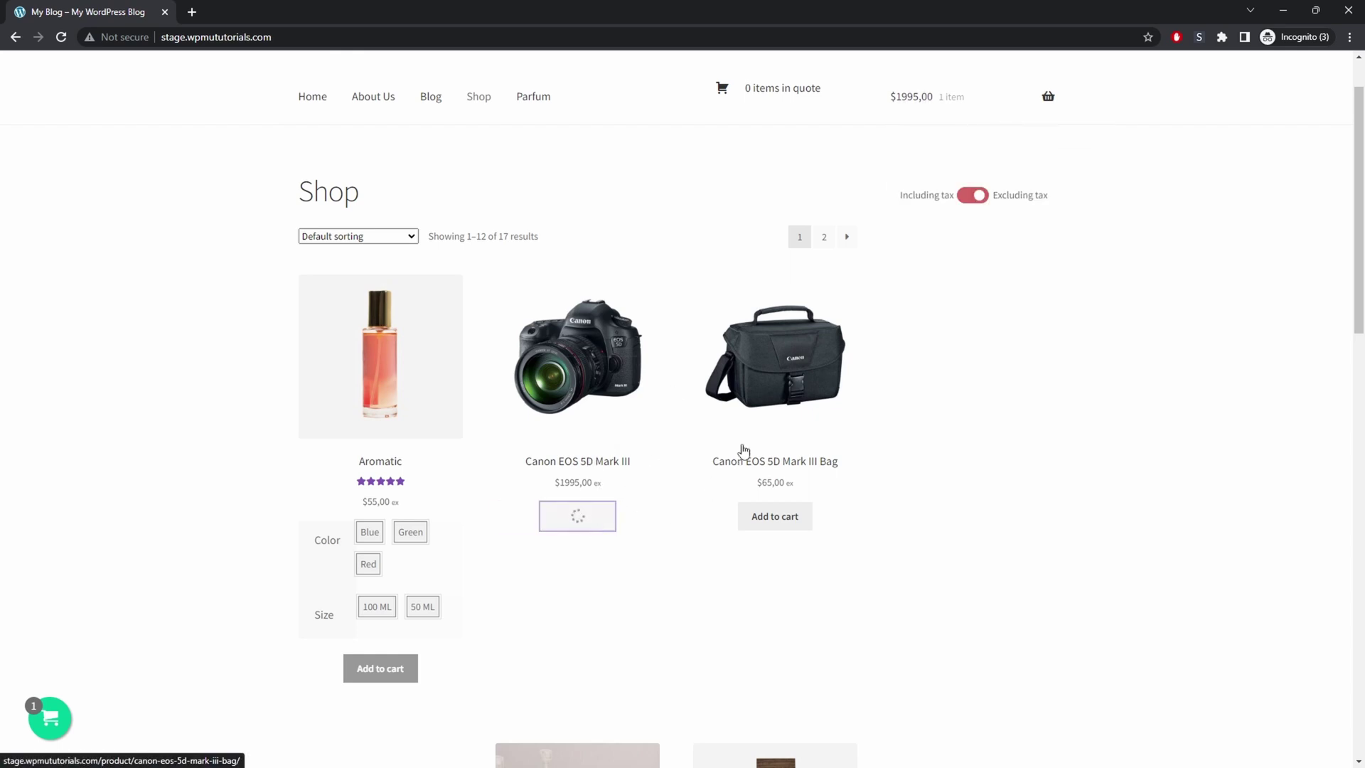
{"action": "mouse_move", "coordinate": [952, 106]}
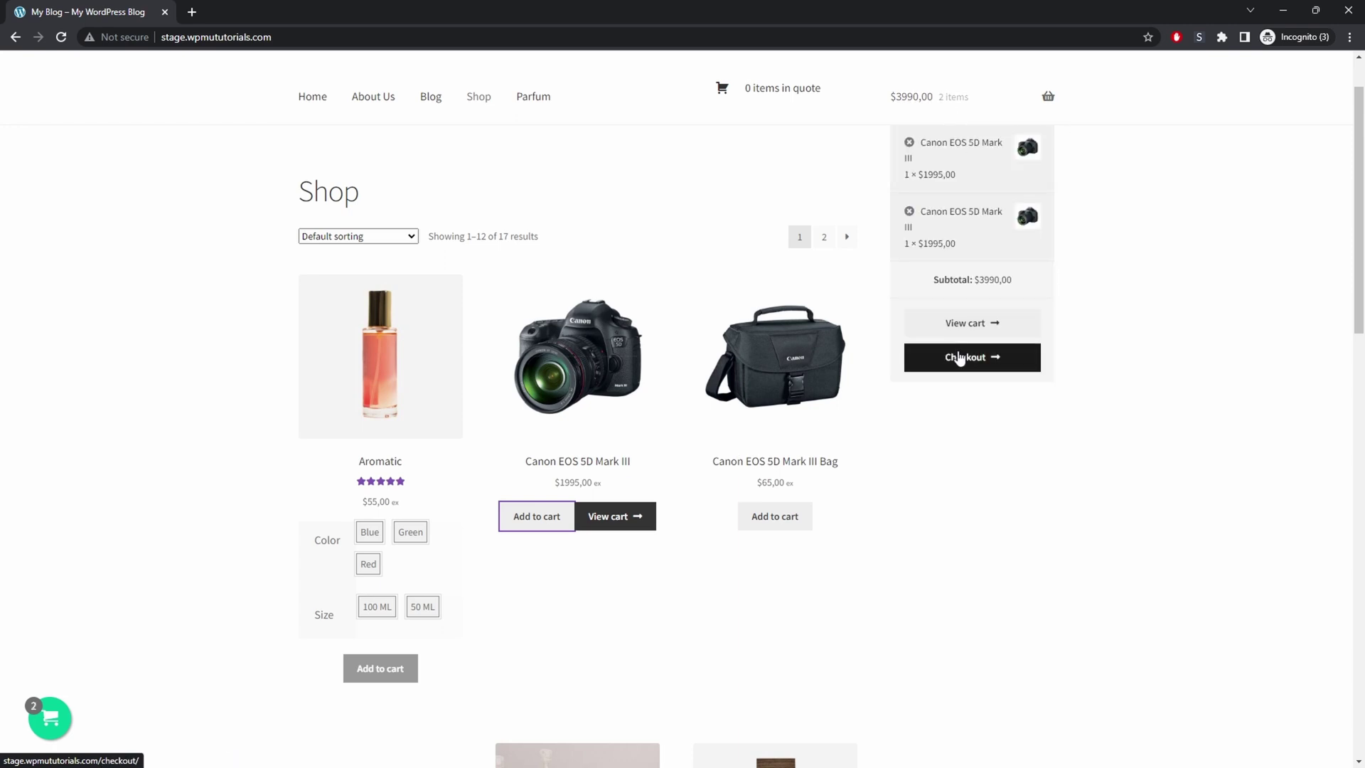
{"action": "left_click", "coordinate": [974, 324]}
{"action": "scroll", "coordinate": [799, 427], "scroll_direction": "down", "scroll_amount": 5}
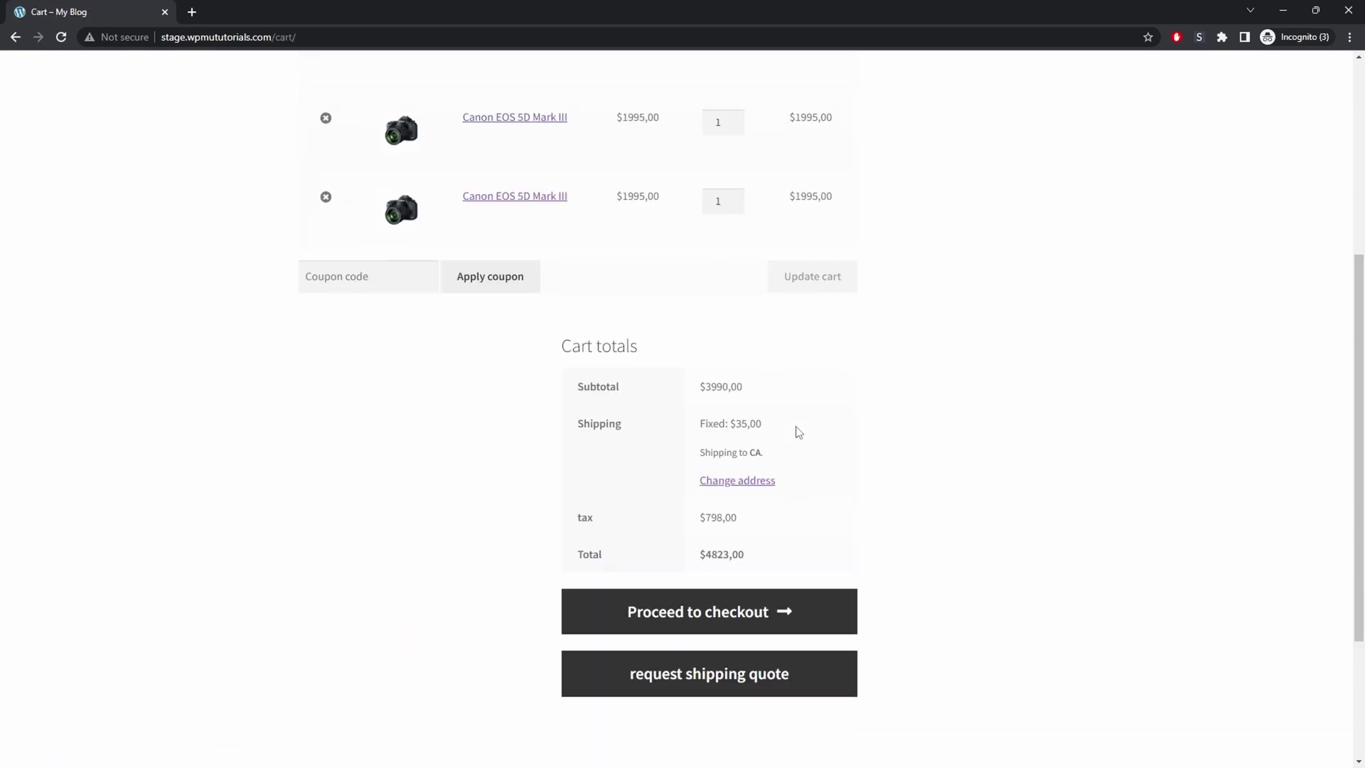
Check the shipping address fields in the cart totals, close them, and request a shipping quote for the cart
{"action": "left_click", "coordinate": [737, 480]}
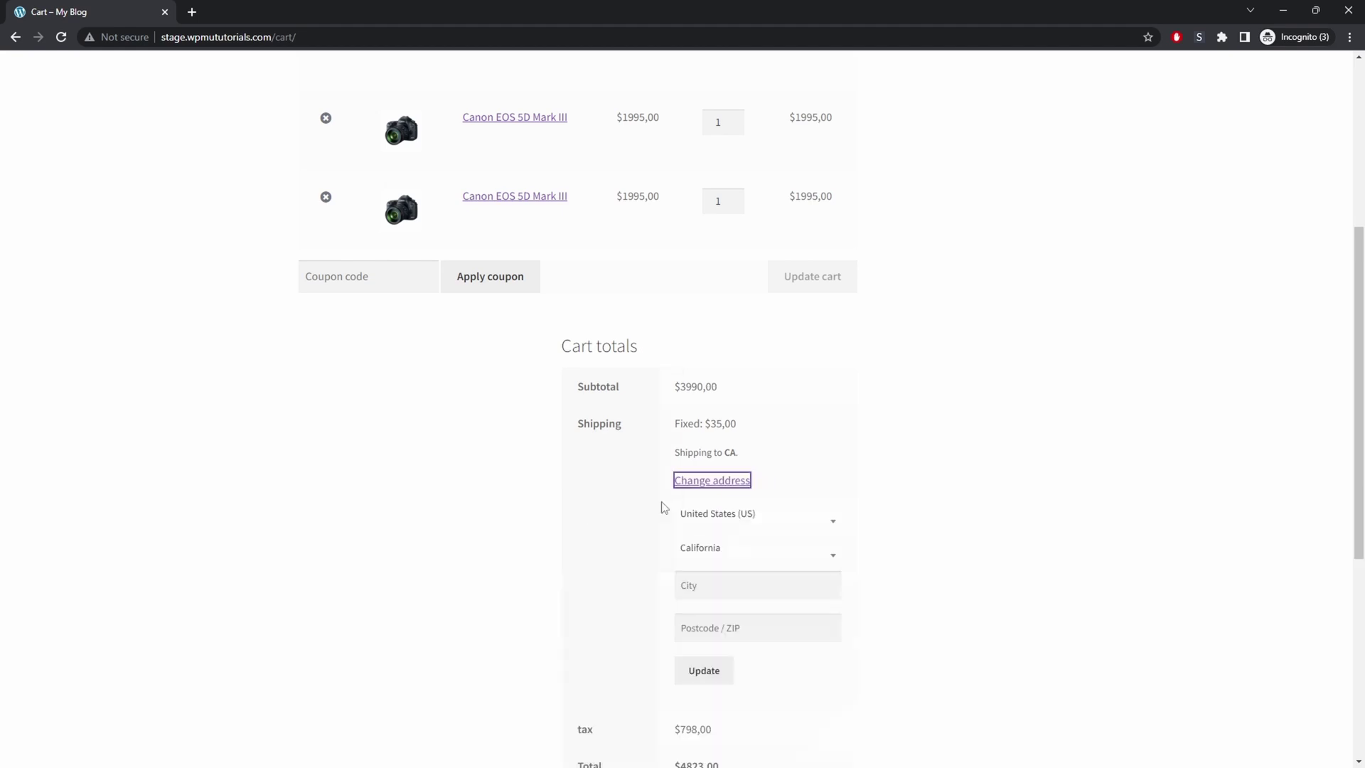
{"action": "left_click", "coordinate": [735, 480]}
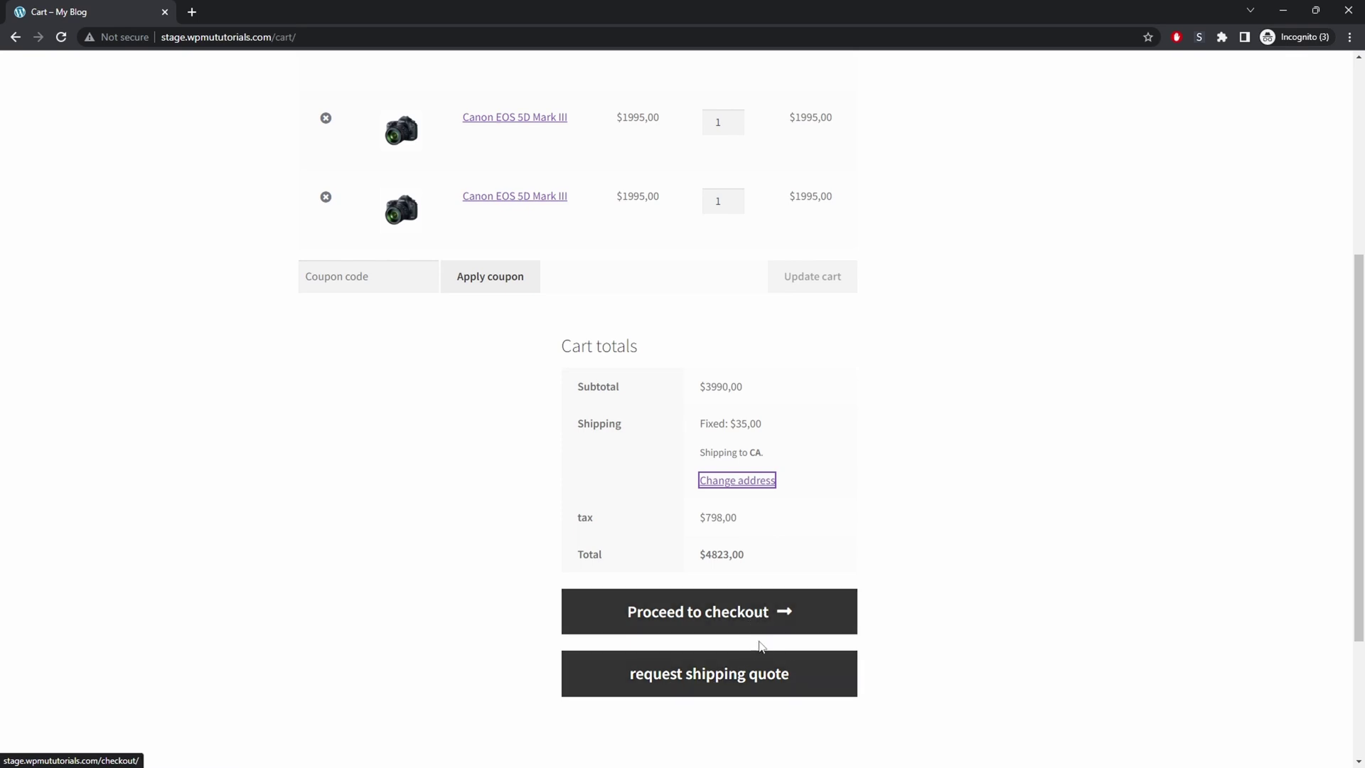
{"action": "left_click", "coordinate": [723, 674]}
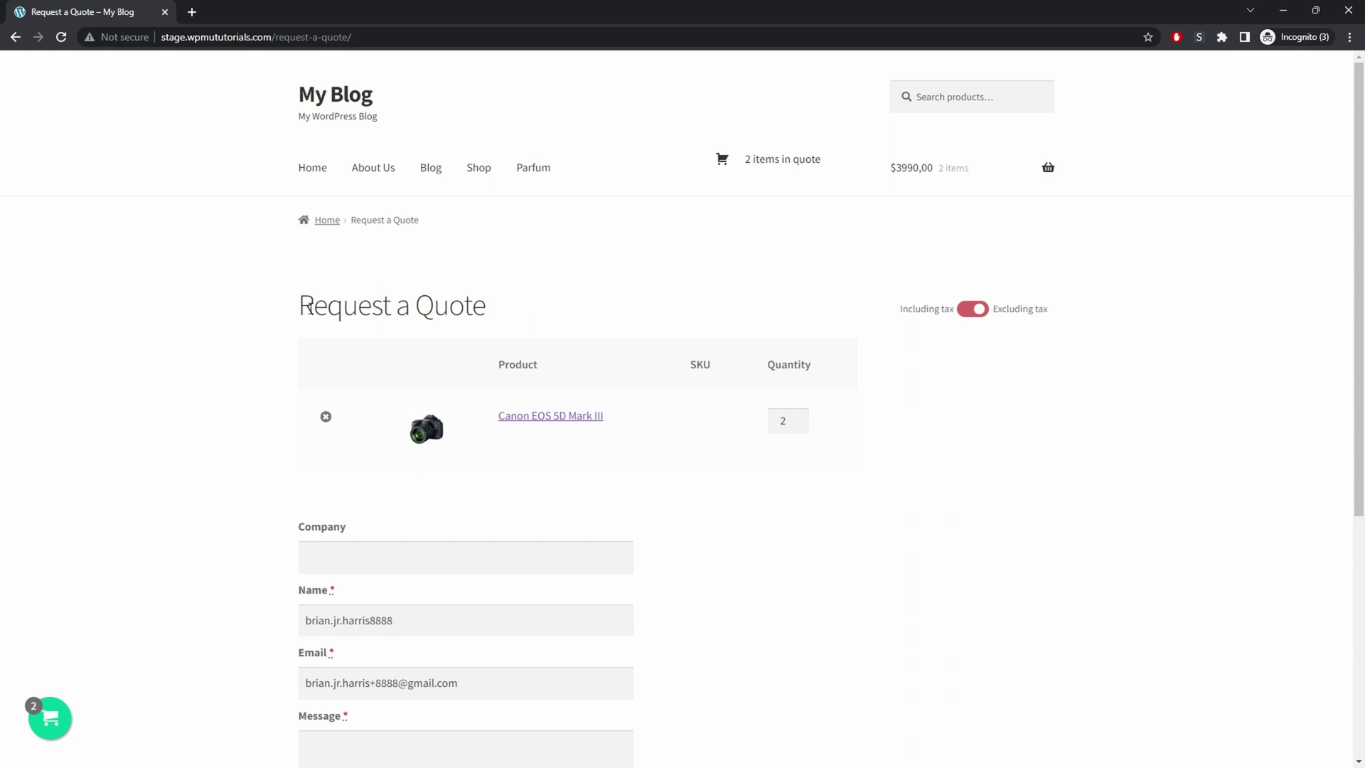
Fill in the quote request with company mrx and message hi, keep the prefilled name and email, and submit it
{"action": "left_click", "coordinate": [384, 552]}
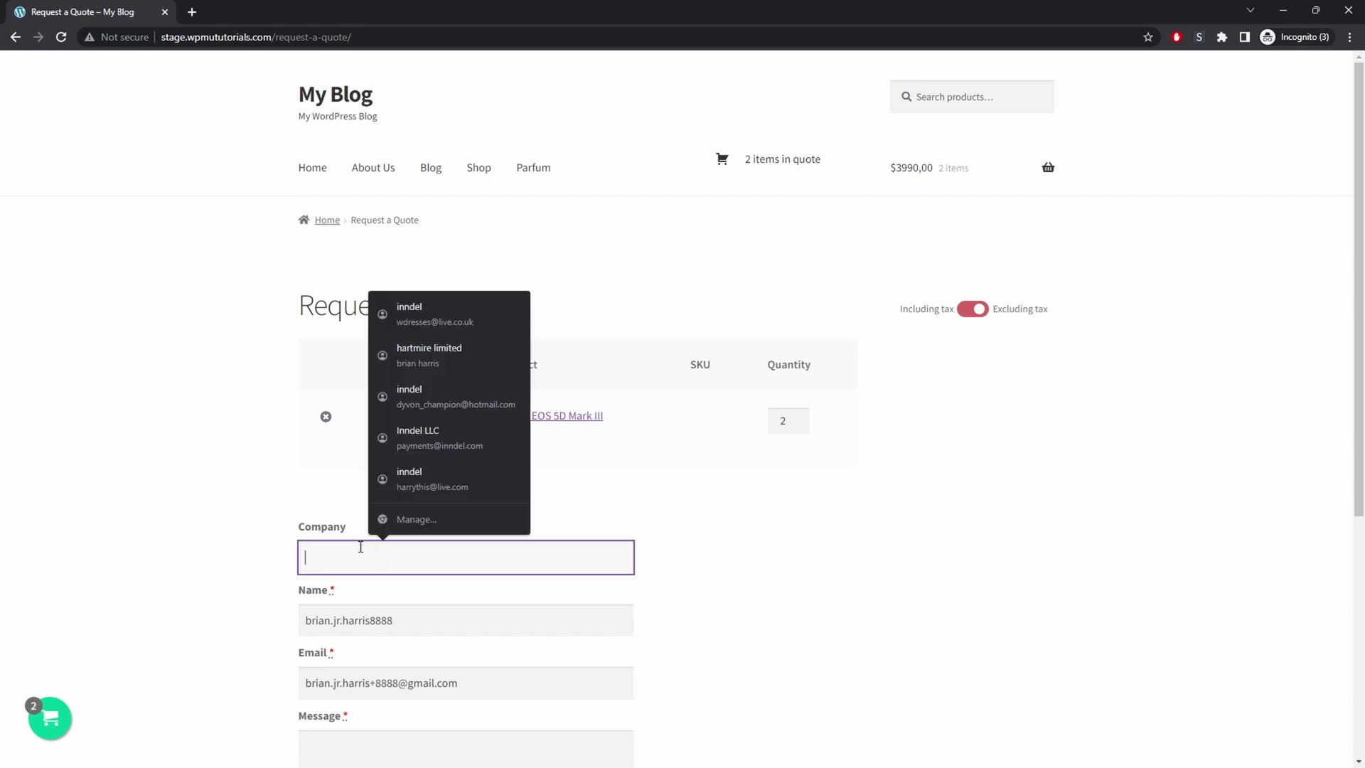
{"action": "type", "text": "mrx"}
{"action": "scroll", "coordinate": [451, 627], "scroll_direction": "down", "scroll_amount": 2}
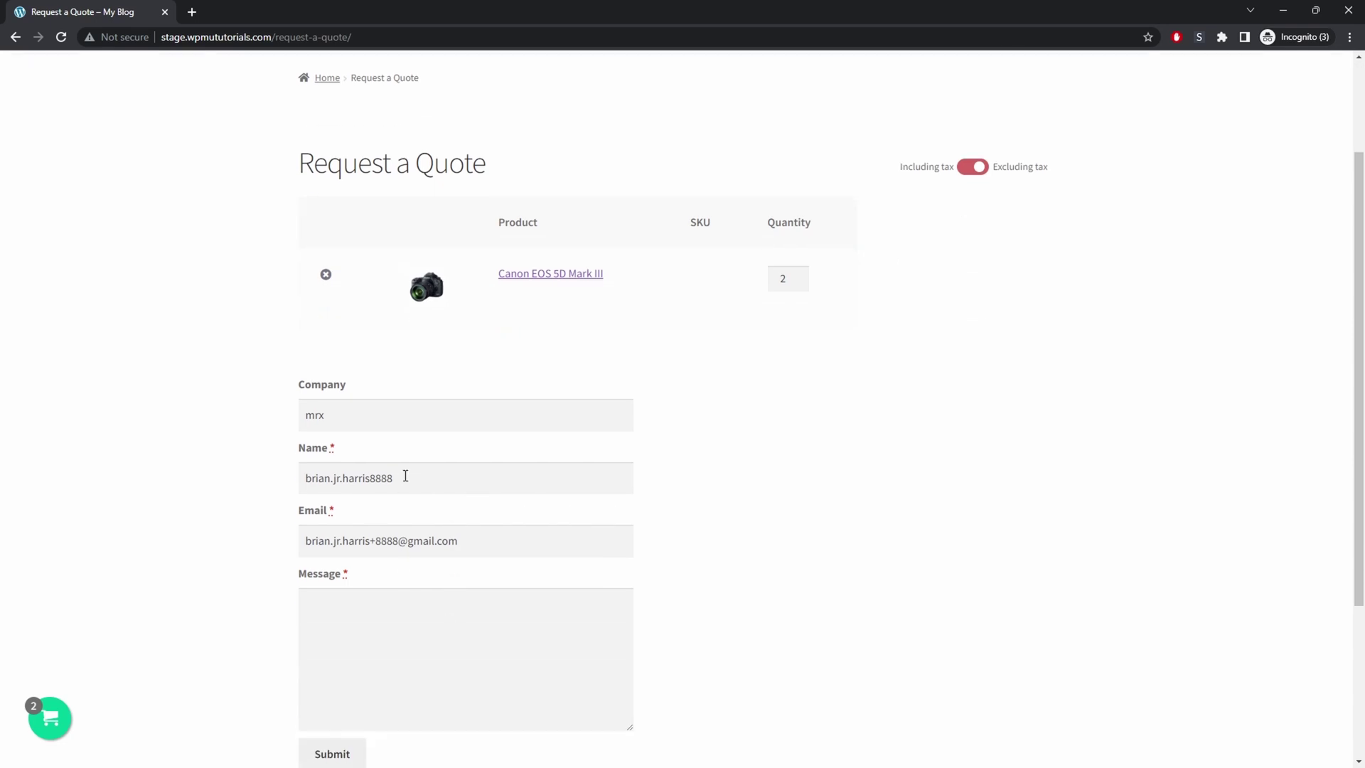
{"action": "left_click", "coordinate": [405, 475]}
{"action": "triple_click", "coordinate": [461, 539]}
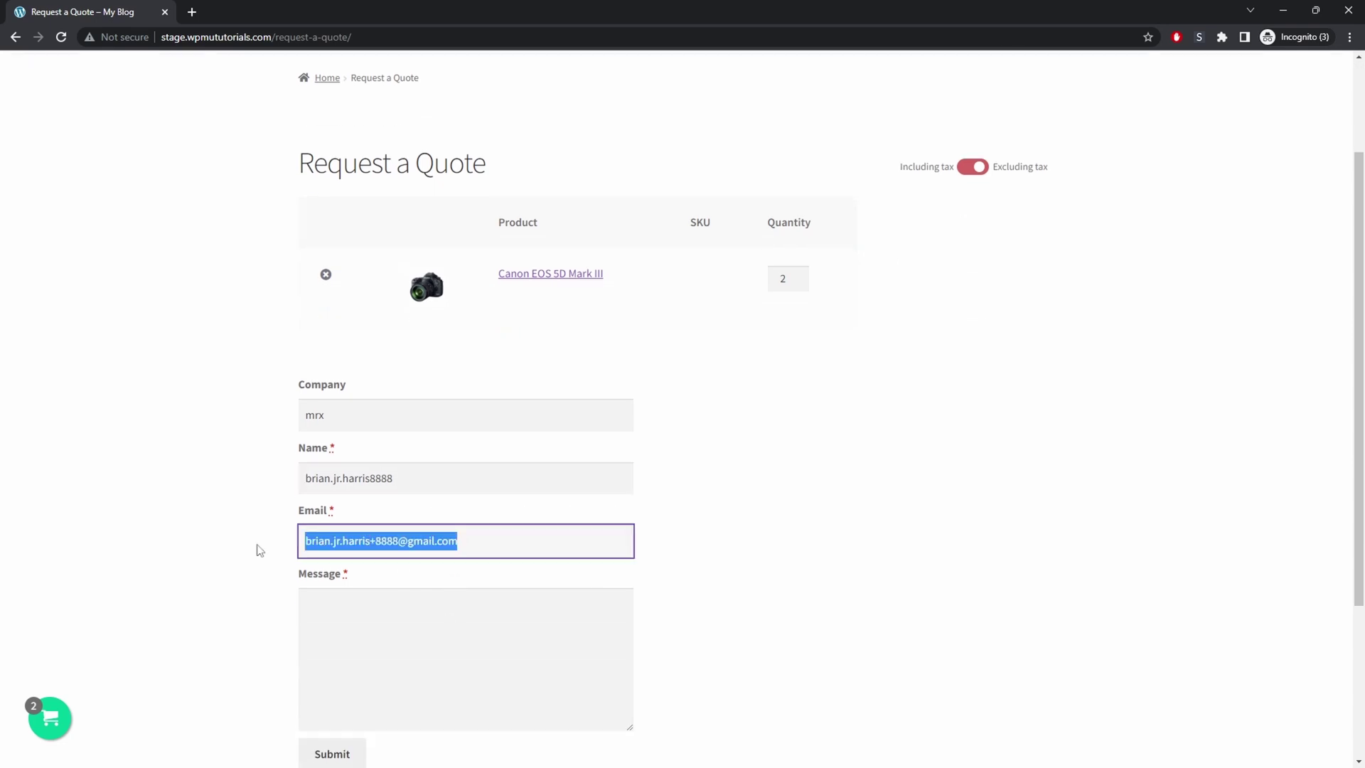
{"action": "key", "text": "Tab"}
{"action": "type", "text": "hi"}
{"action": "scroll", "coordinate": [334, 640], "scroll_direction": "down", "scroll_amount": 1}
{"action": "left_click", "coordinate": [335, 688]}
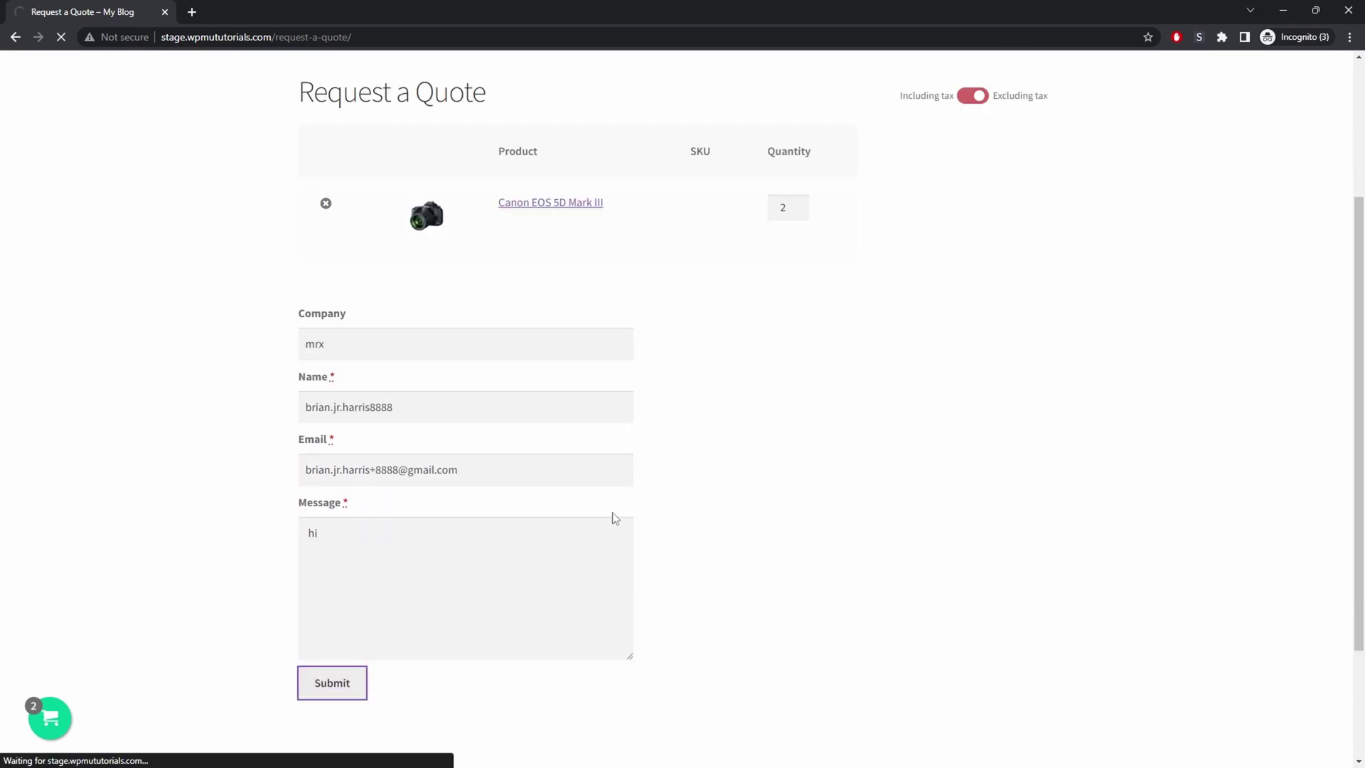
Return to the admin site and open the newest pending quote from the submitted quotes list
{"action": "left_click", "coordinate": [1283, 10]}
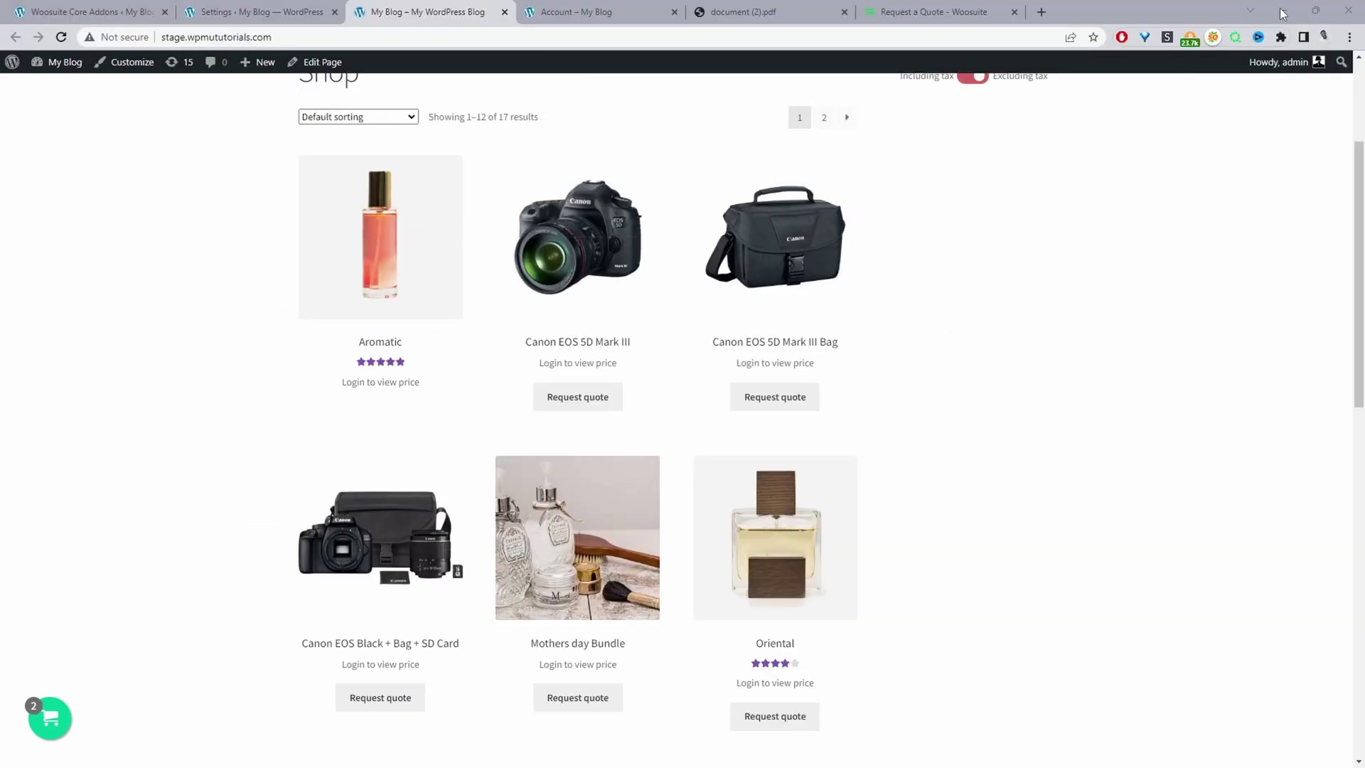
{"action": "left_click", "coordinate": [253, 10]}
{"action": "scroll", "coordinate": [498, 282], "scroll_direction": "up", "scroll_amount": 10}
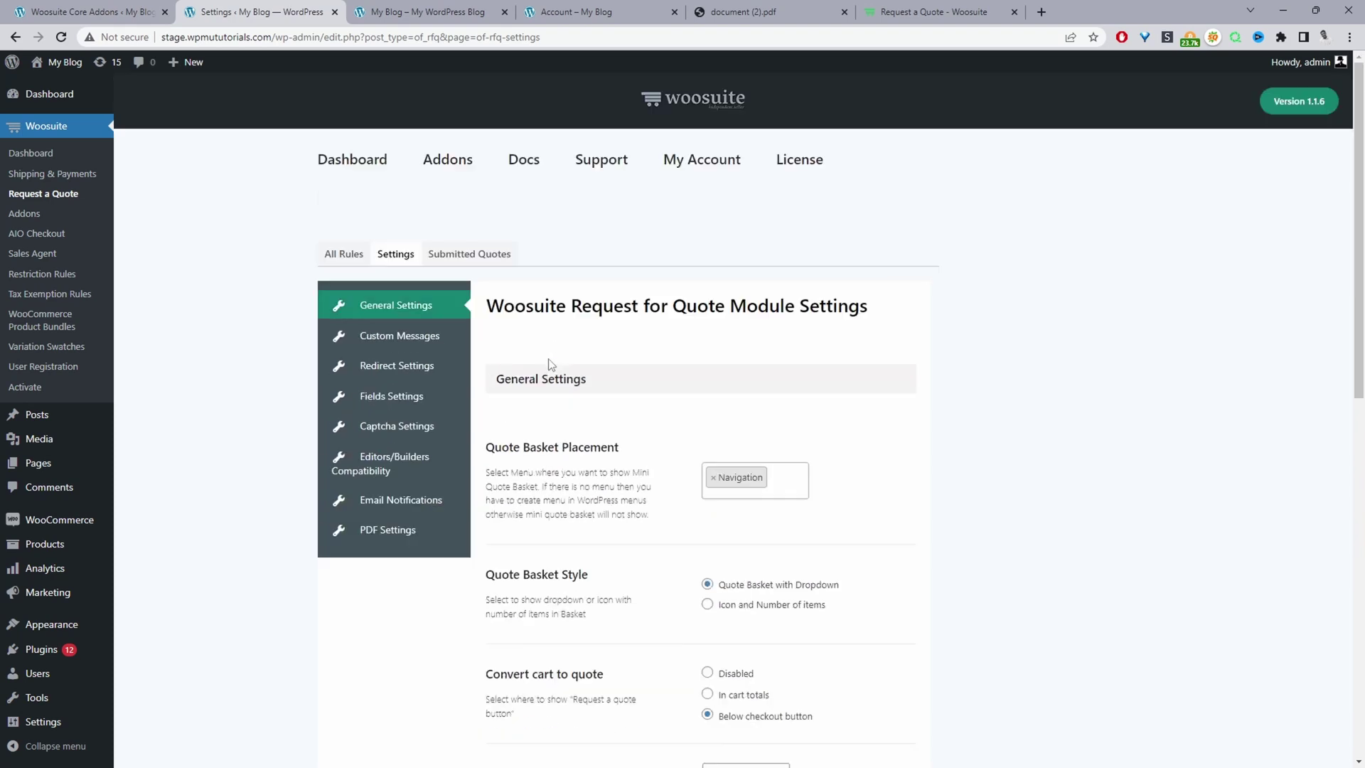
{"action": "left_click", "coordinate": [453, 254]}
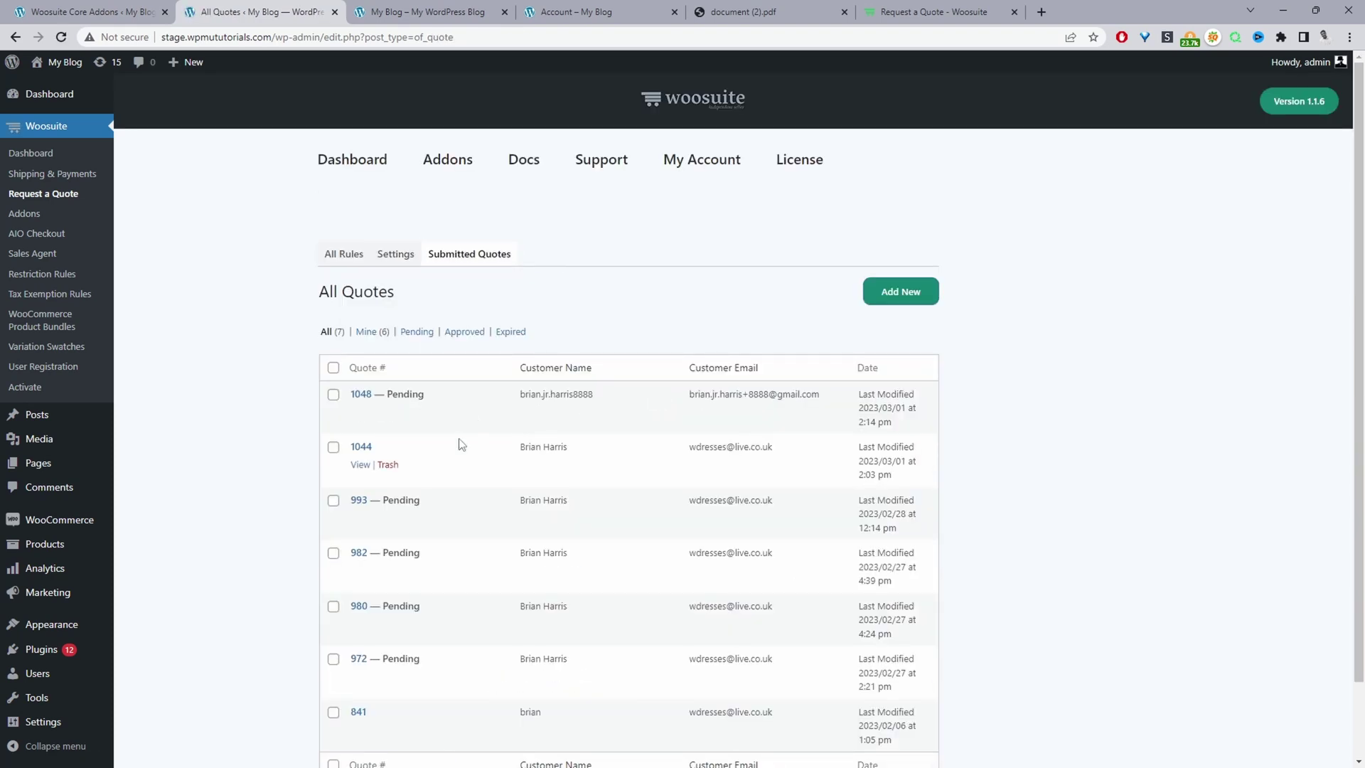
{"action": "left_click", "coordinate": [360, 411]}
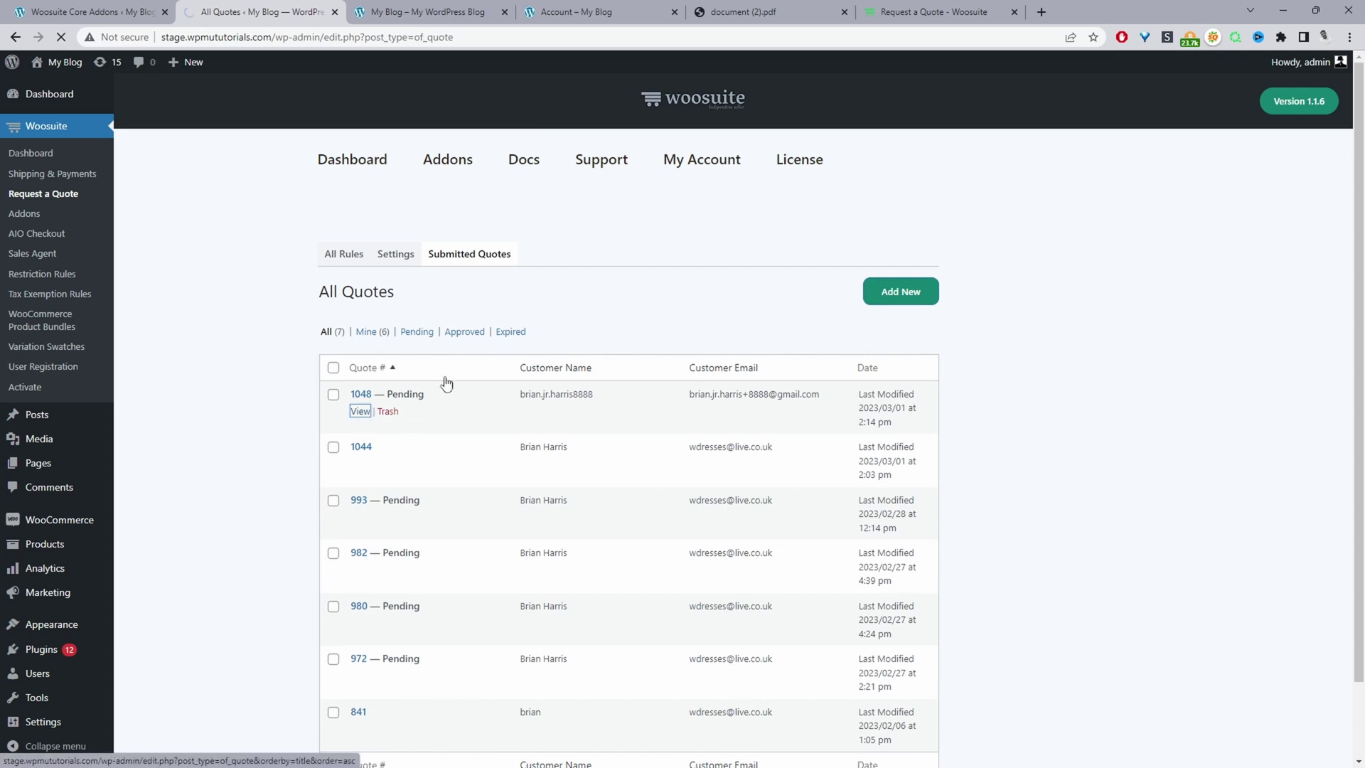
{"action": "scroll", "coordinate": [775, 355], "scroll_direction": "down", "scroll_amount": 2}
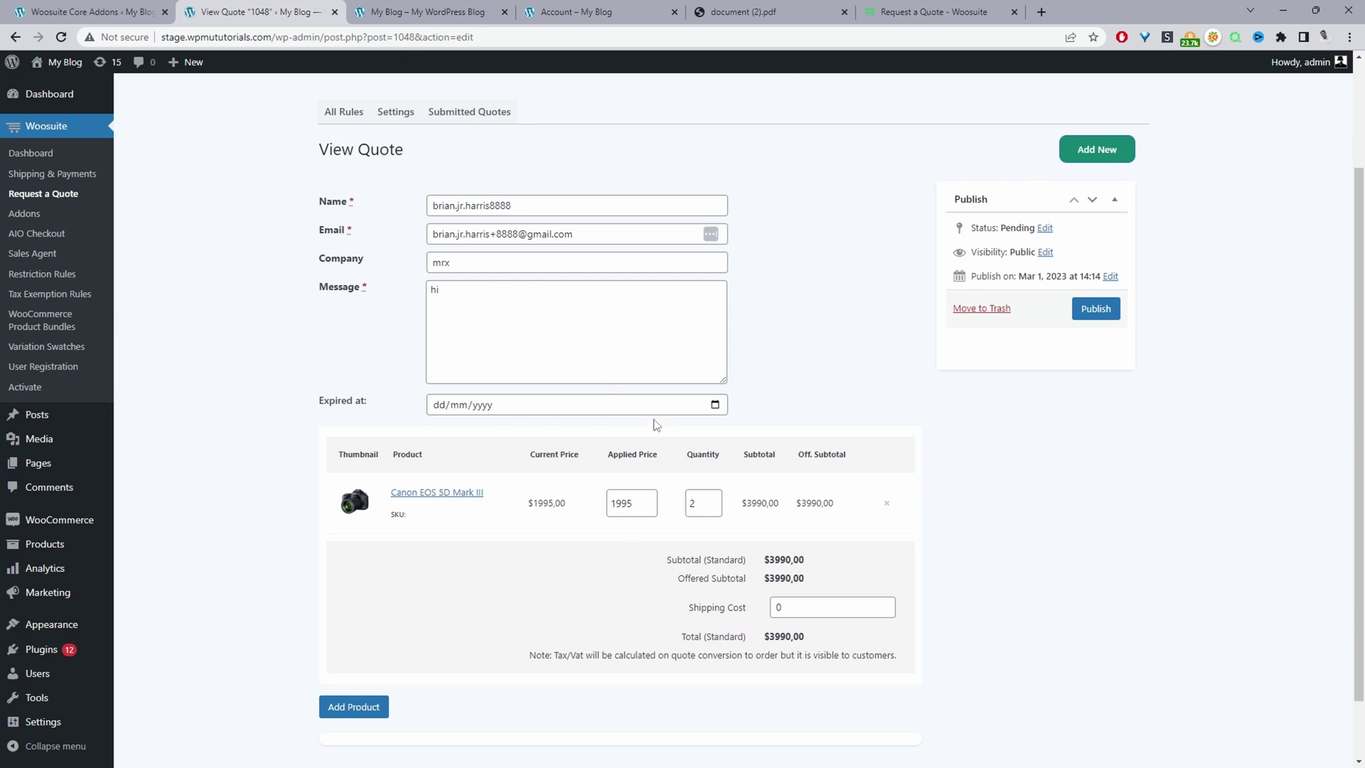
Set the quote's expiration date to 17/03/2023 and the camera's applied price to 1695
{"action": "left_click", "coordinate": [715, 404]}
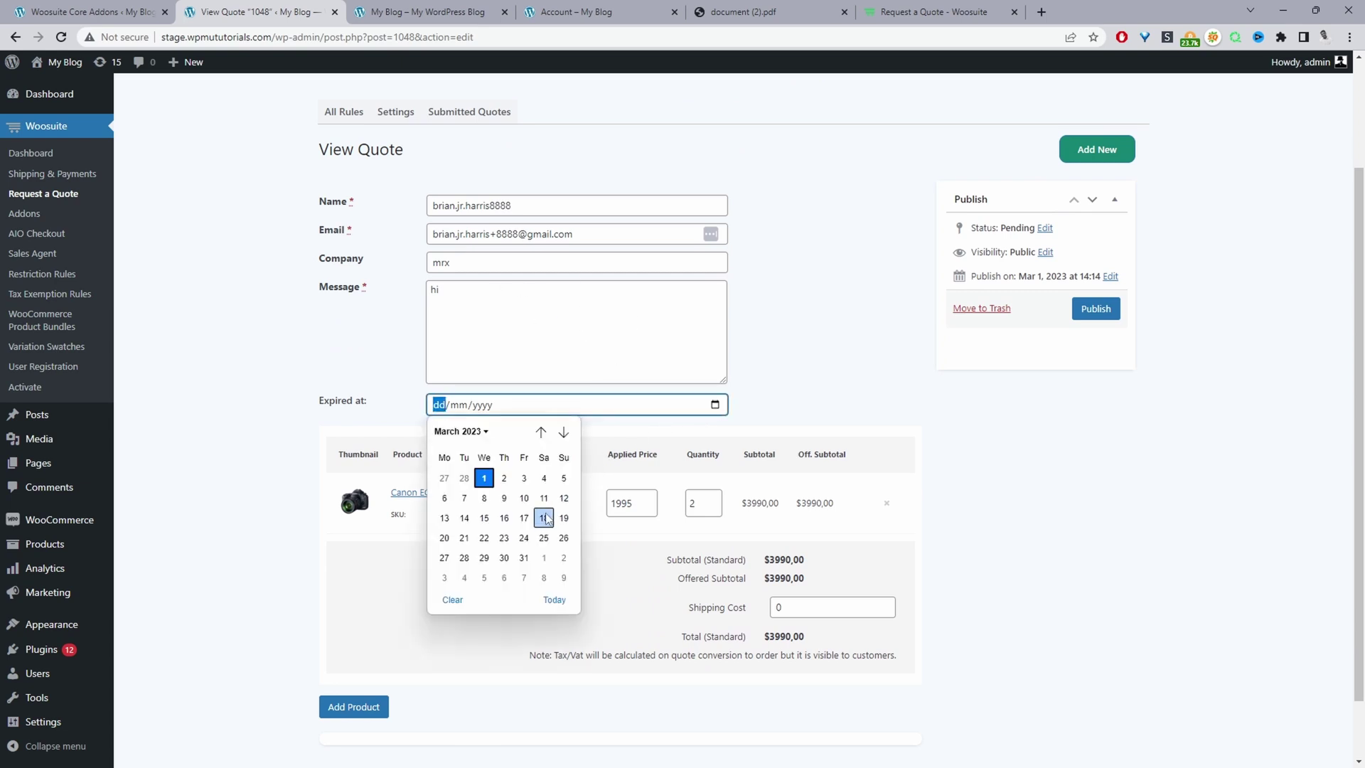
{"action": "left_click", "coordinate": [523, 518]}
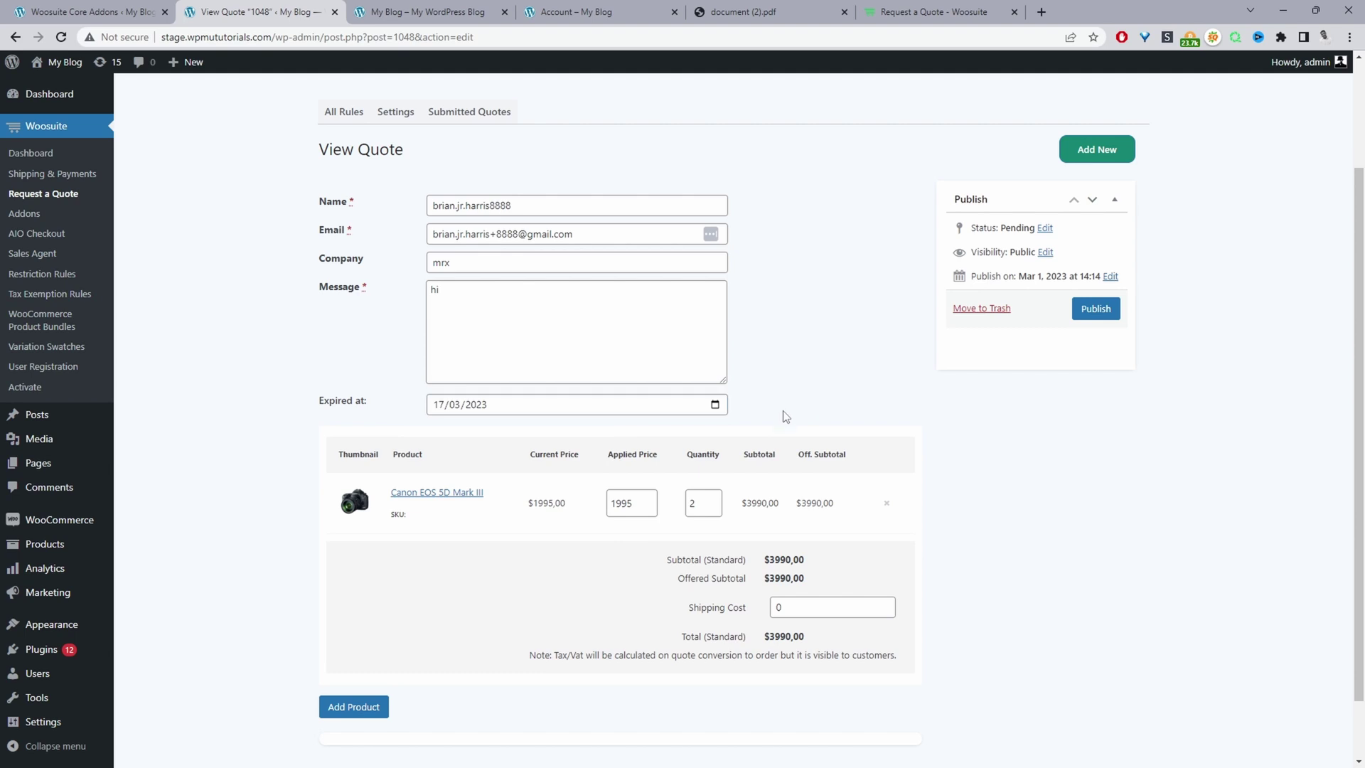
{"action": "left_click", "coordinate": [636, 508]}
{"action": "left_click_drag", "start_coordinate": [622, 507], "coordinate": [613, 506]}
{"action": "left_click", "coordinate": [1005, 504]}
Set the quote's shipping cost to 350 and publish the quote, checking the customer's email field
{"action": "scroll", "coordinate": [1005, 505], "scroll_direction": "down", "scroll_amount": 1}
{"action": "left_click_drag", "start_coordinate": [817, 533], "coordinate": [741, 535]}
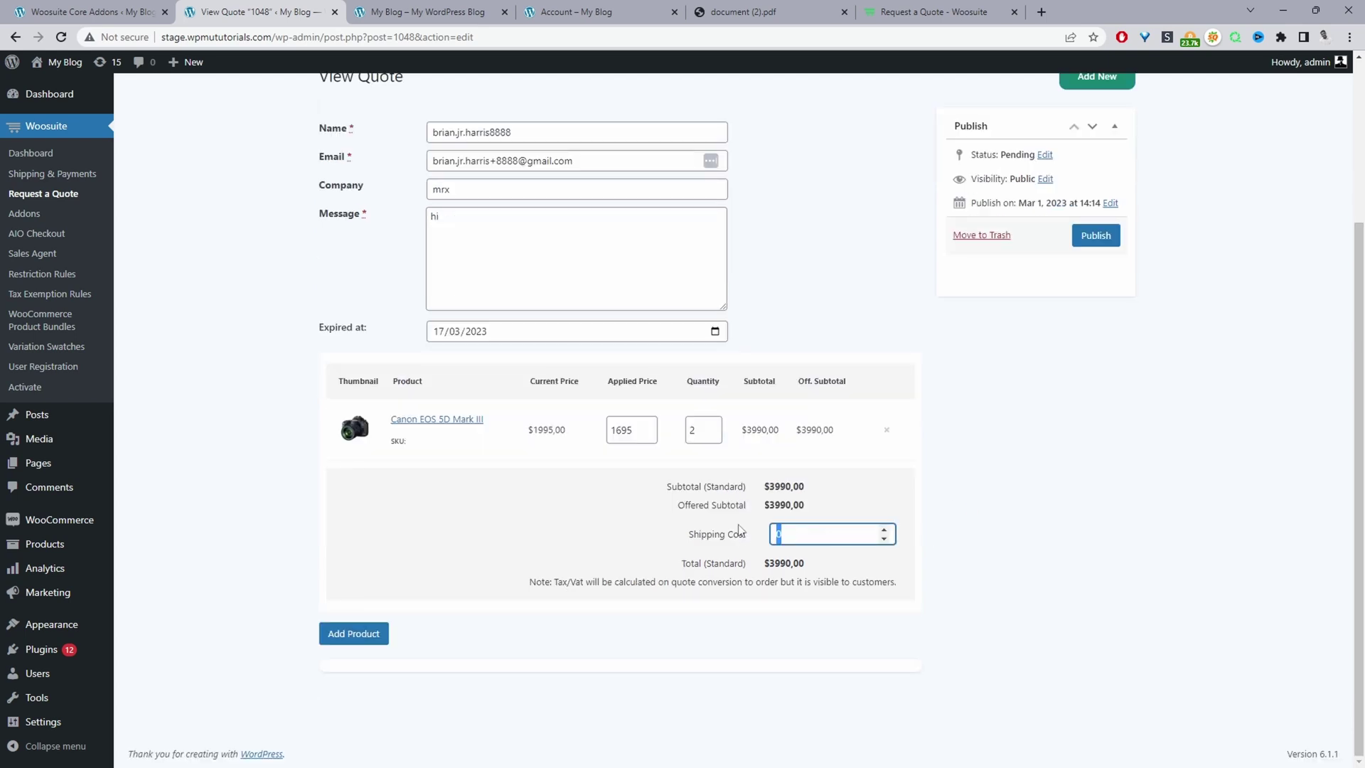
{"action": "type", "text": "350"}
{"action": "left_click", "coordinate": [979, 459]}
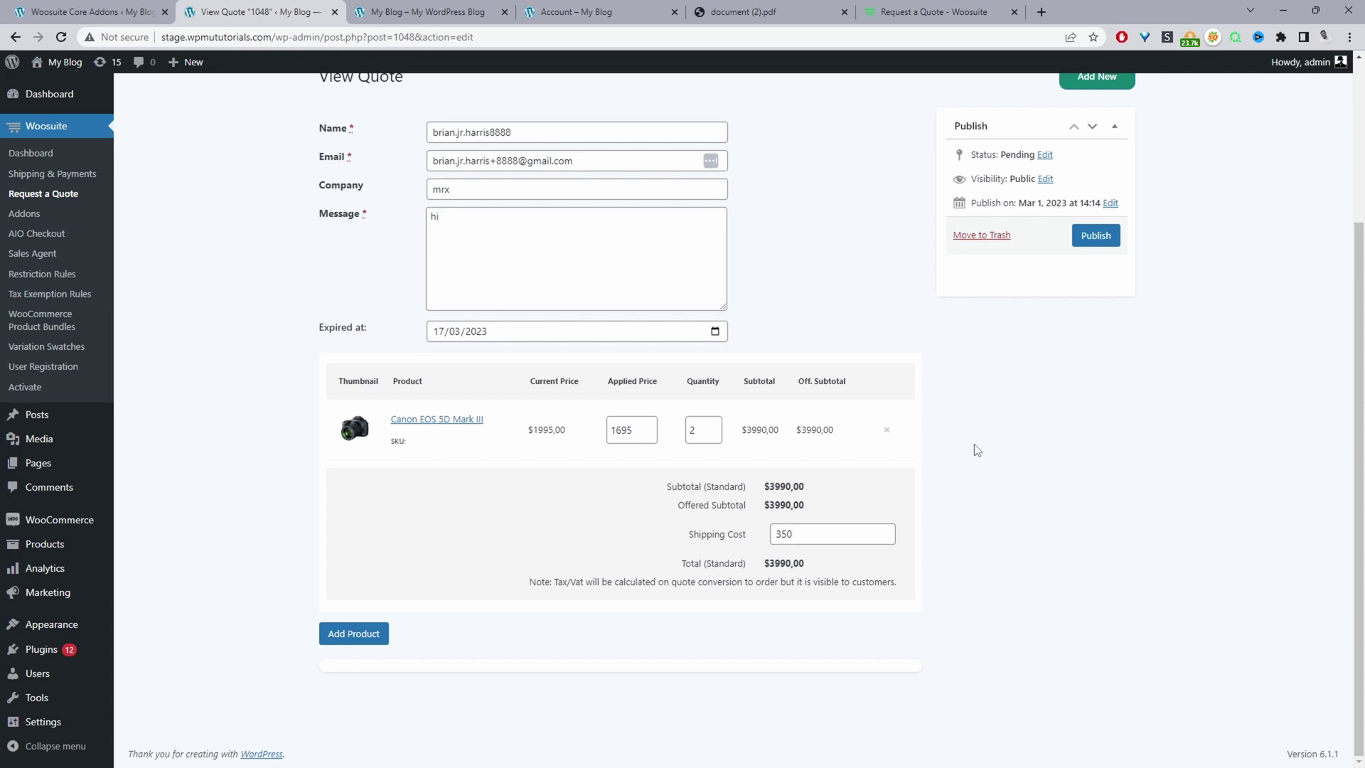
{"action": "scroll", "coordinate": [974, 448], "scroll_direction": "up", "scroll_amount": 1}
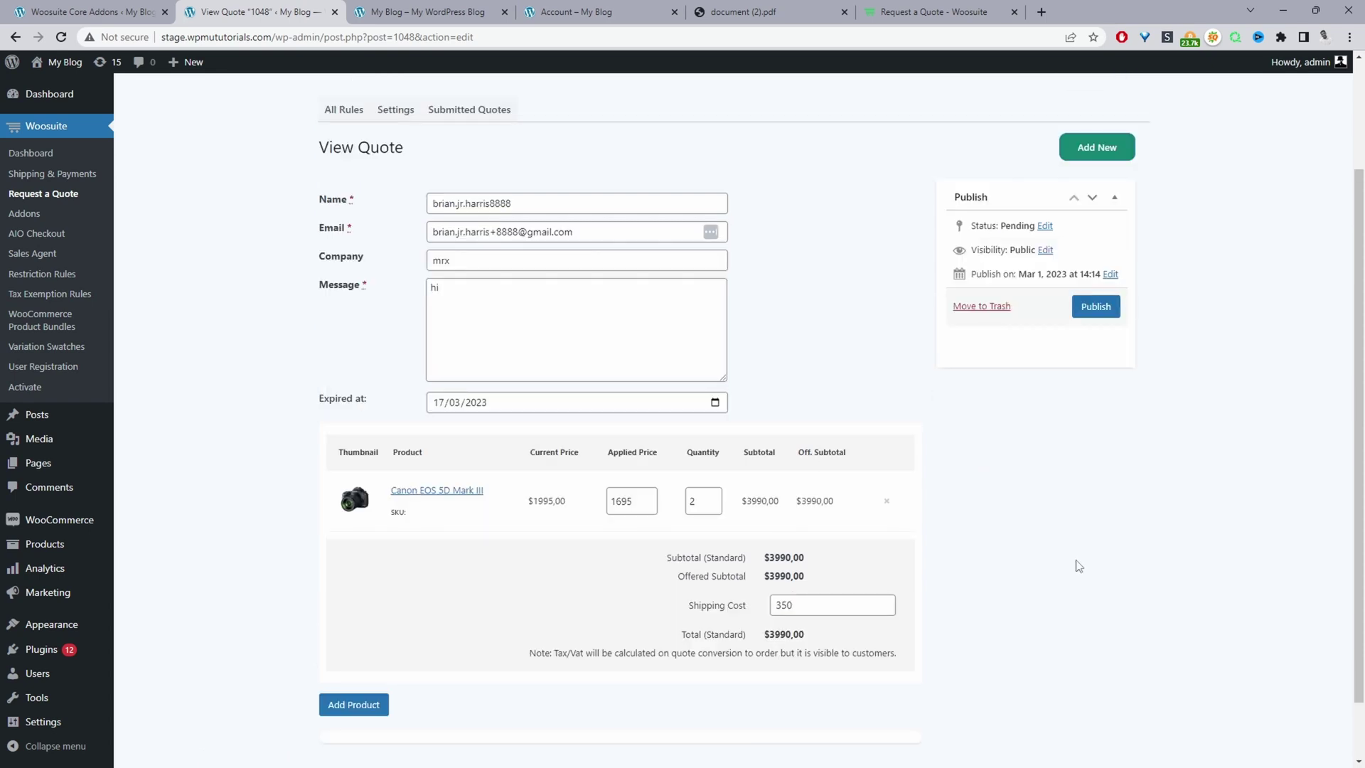
{"action": "left_click", "coordinate": [1093, 308]}
{"action": "left_click_drag", "start_coordinate": [551, 231], "coordinate": [403, 223]}
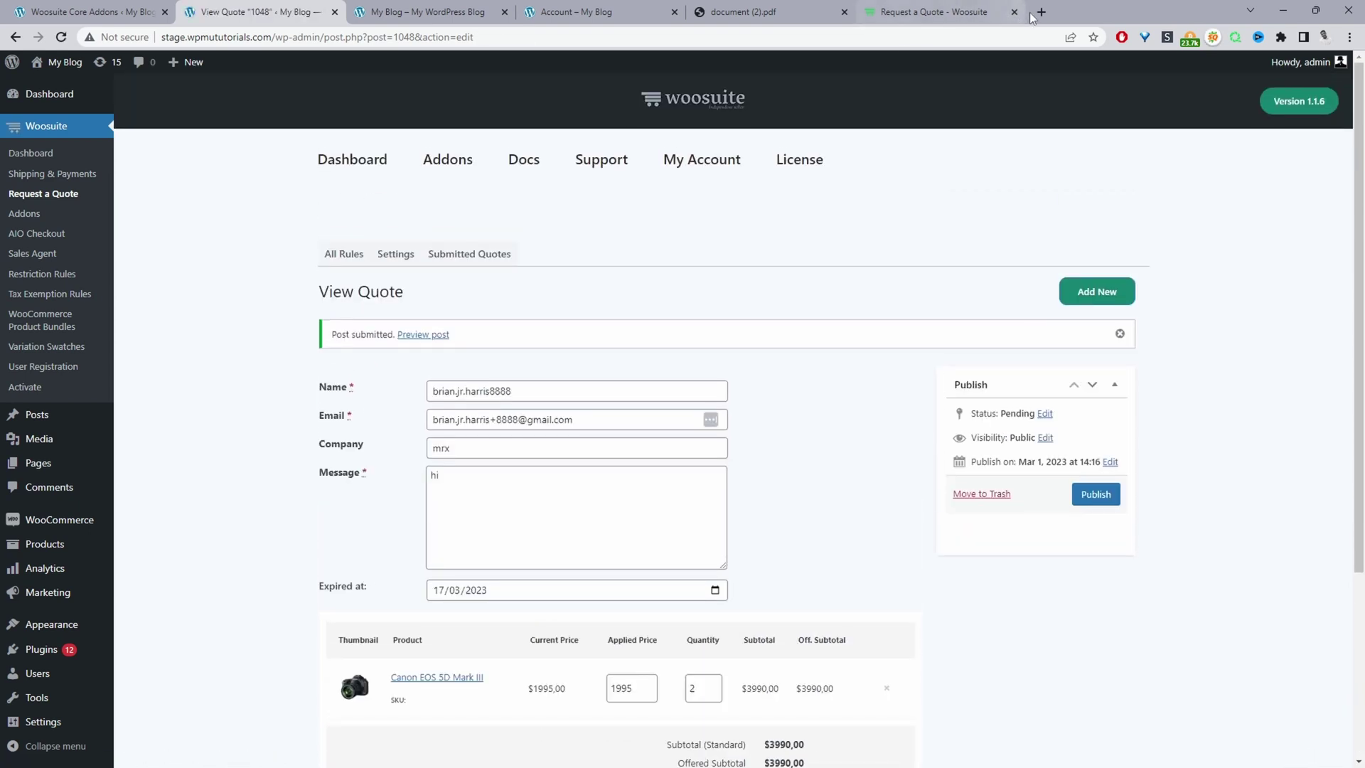
Switch to Gmail, review the pending quote email and copy the address of its Accept link
{"action": "key", "text": "alt+Tab"}
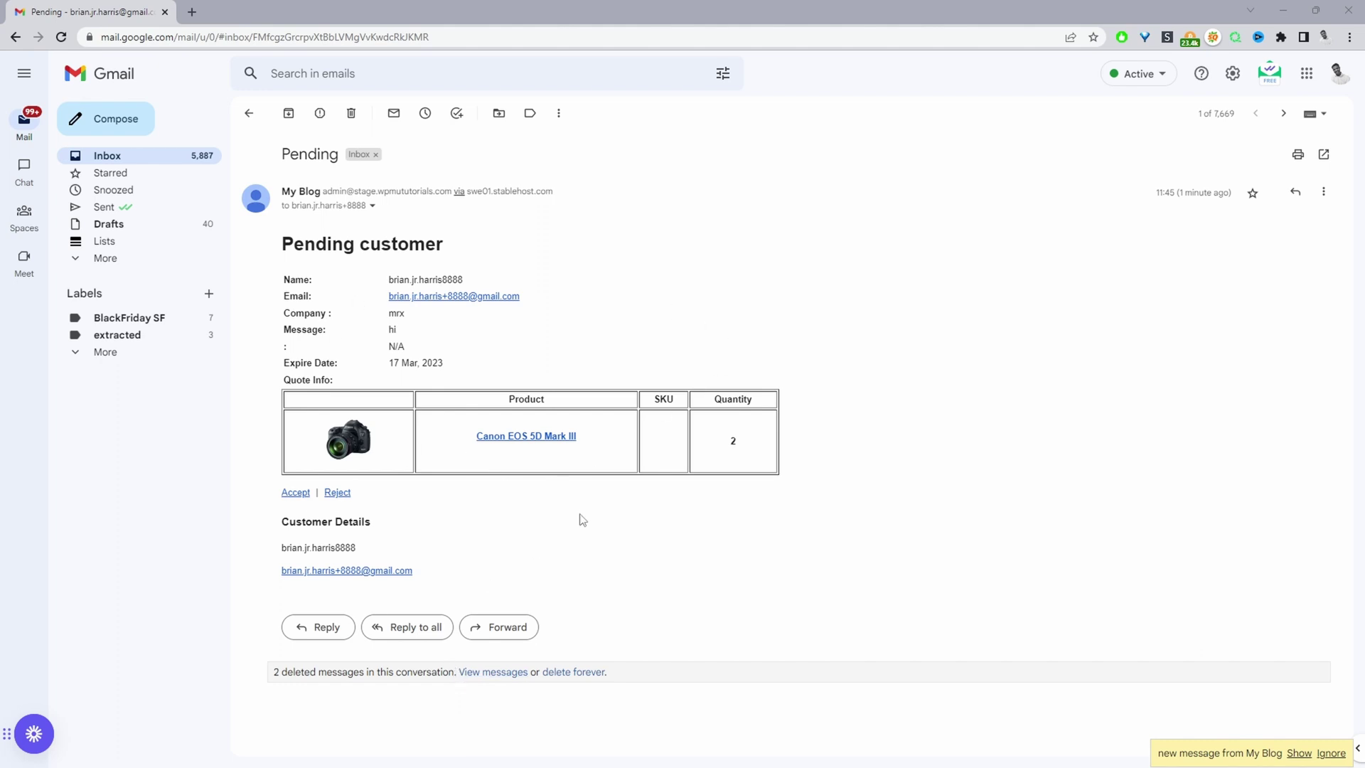
{"action": "left_click_drag", "start_coordinate": [463, 244], "coordinate": [293, 244]}
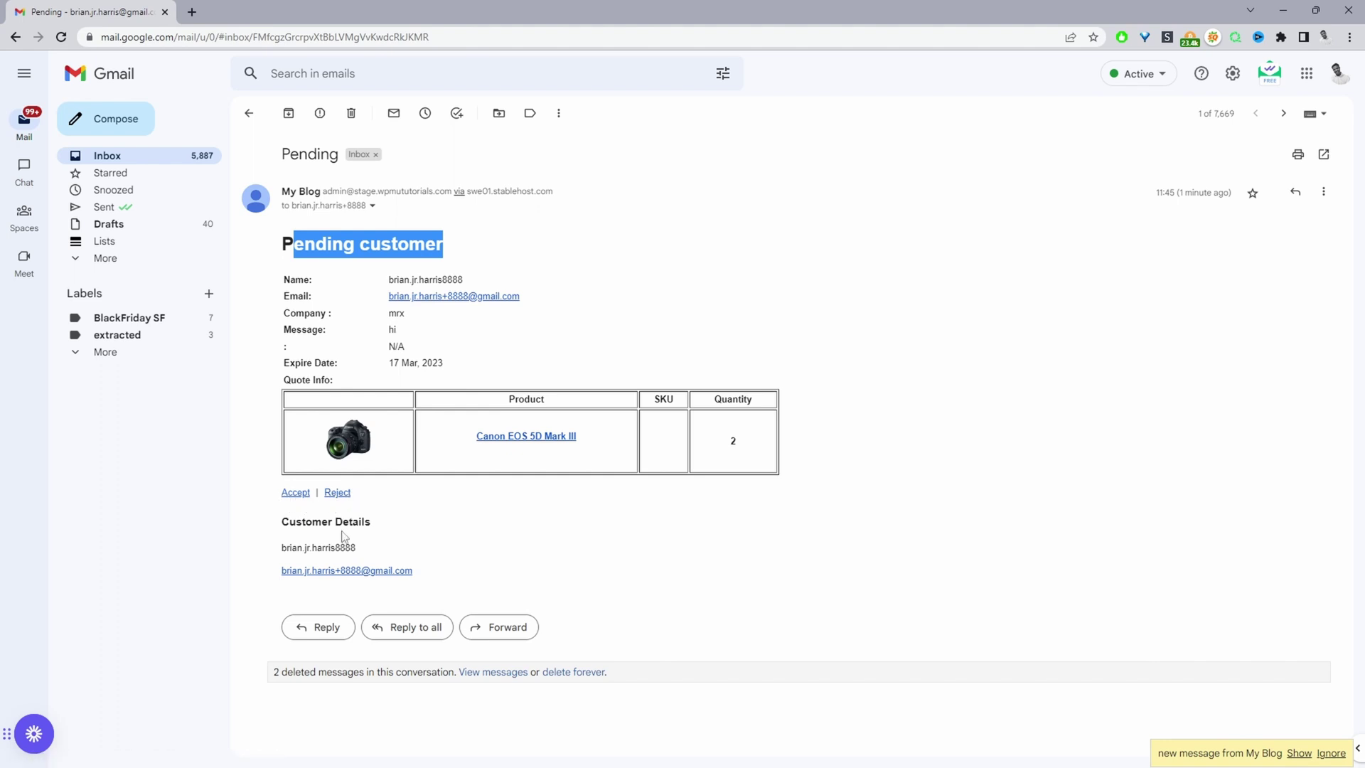
{"action": "right_click", "coordinate": [301, 494]}
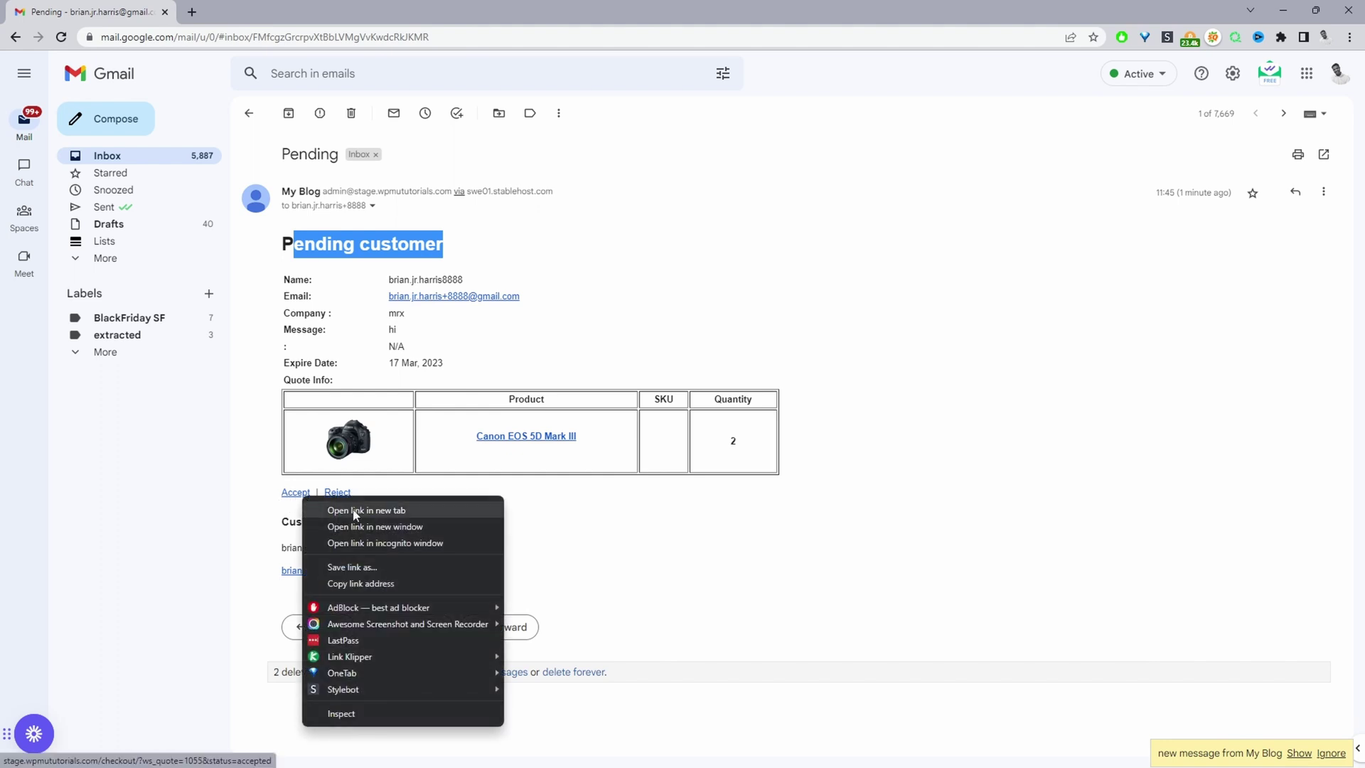
{"action": "left_click", "coordinate": [362, 583]}
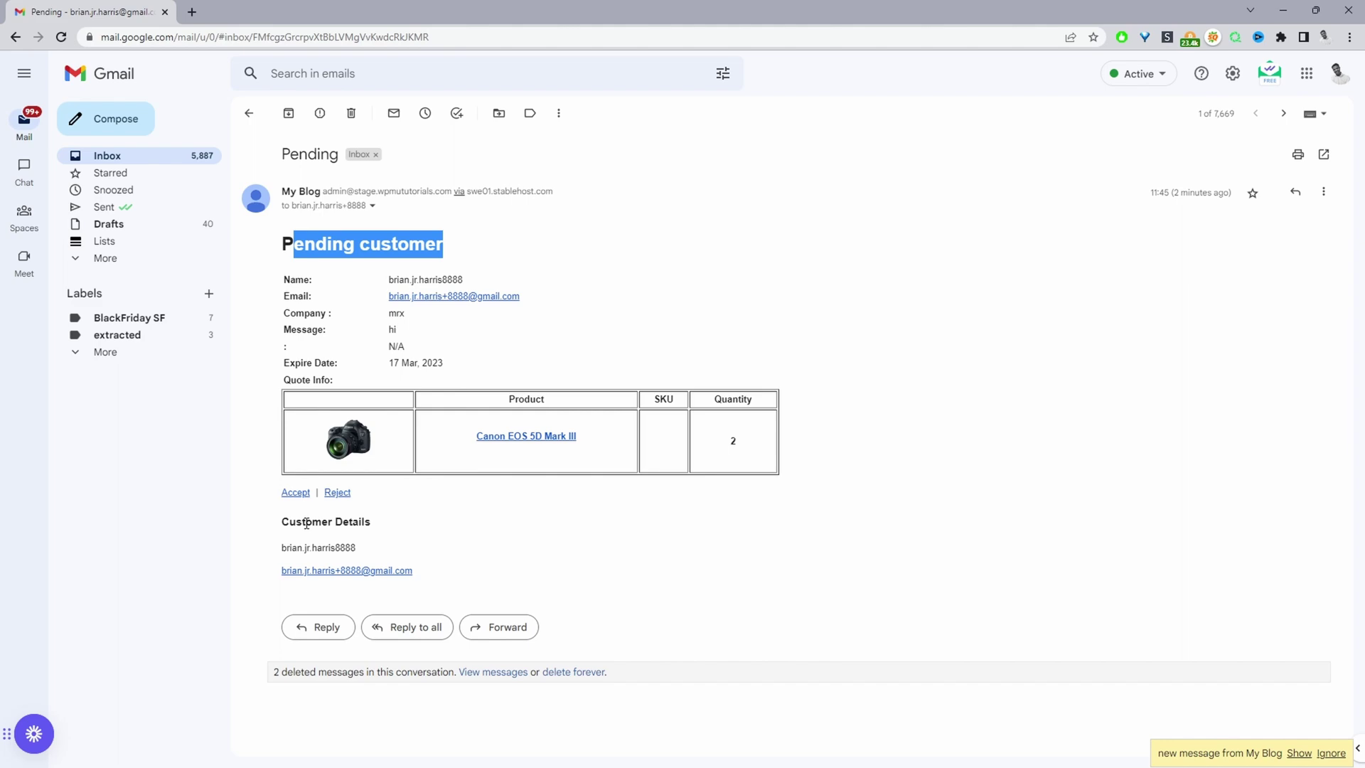
Open the copied Accept link in a new incognito window and review the checkout page's order summary
{"action": "key", "text": "ctrl+shift+n"}
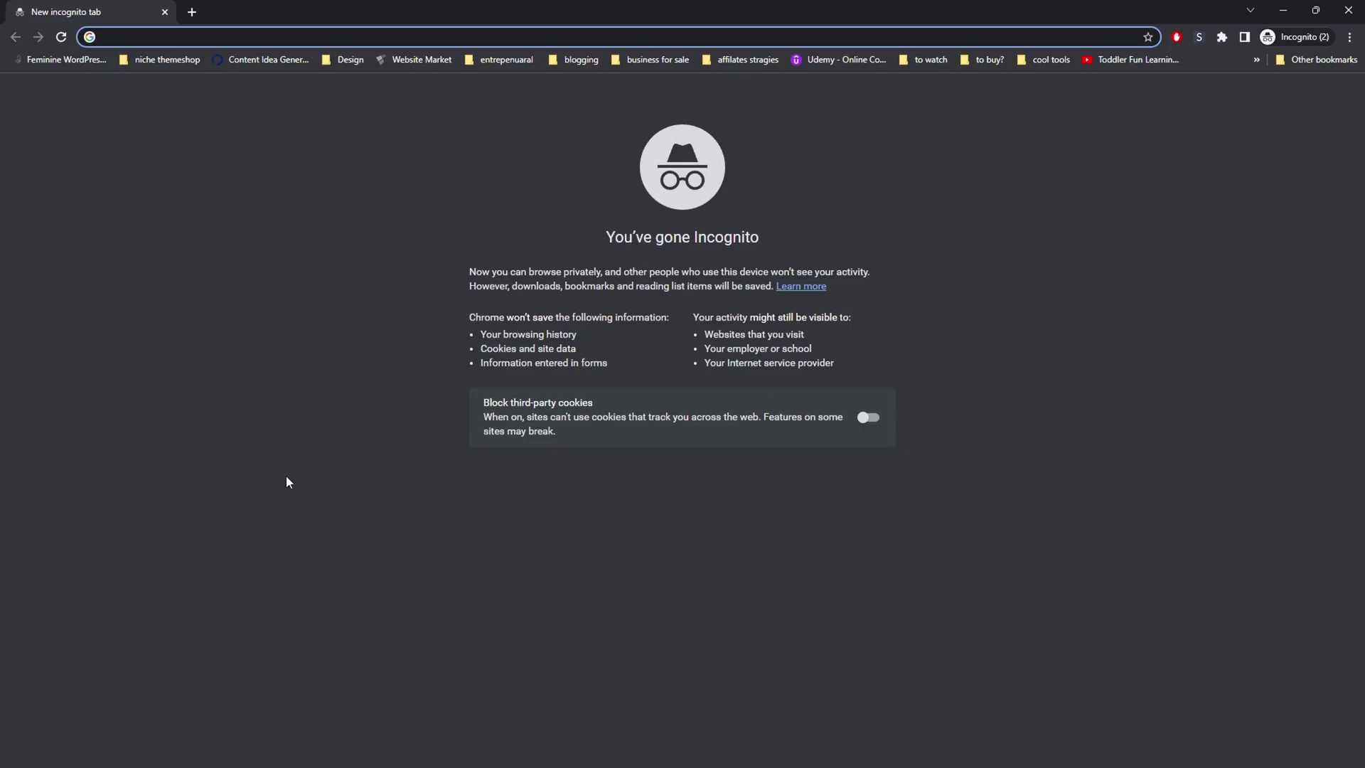
{"action": "type", "text": "http://stage.wpmututorials.com/checkout/?ws_quote=1055&status=accepted"}
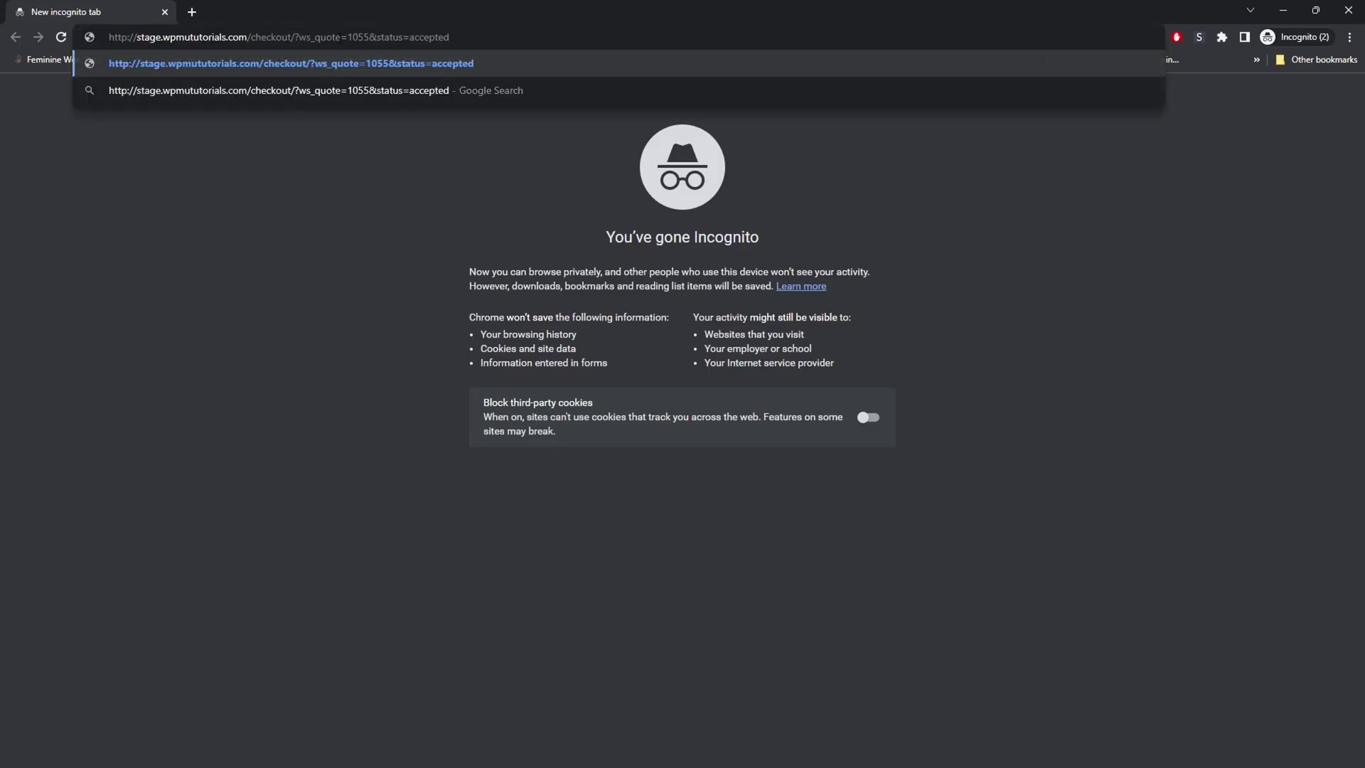
{"action": "key", "text": "Return"}
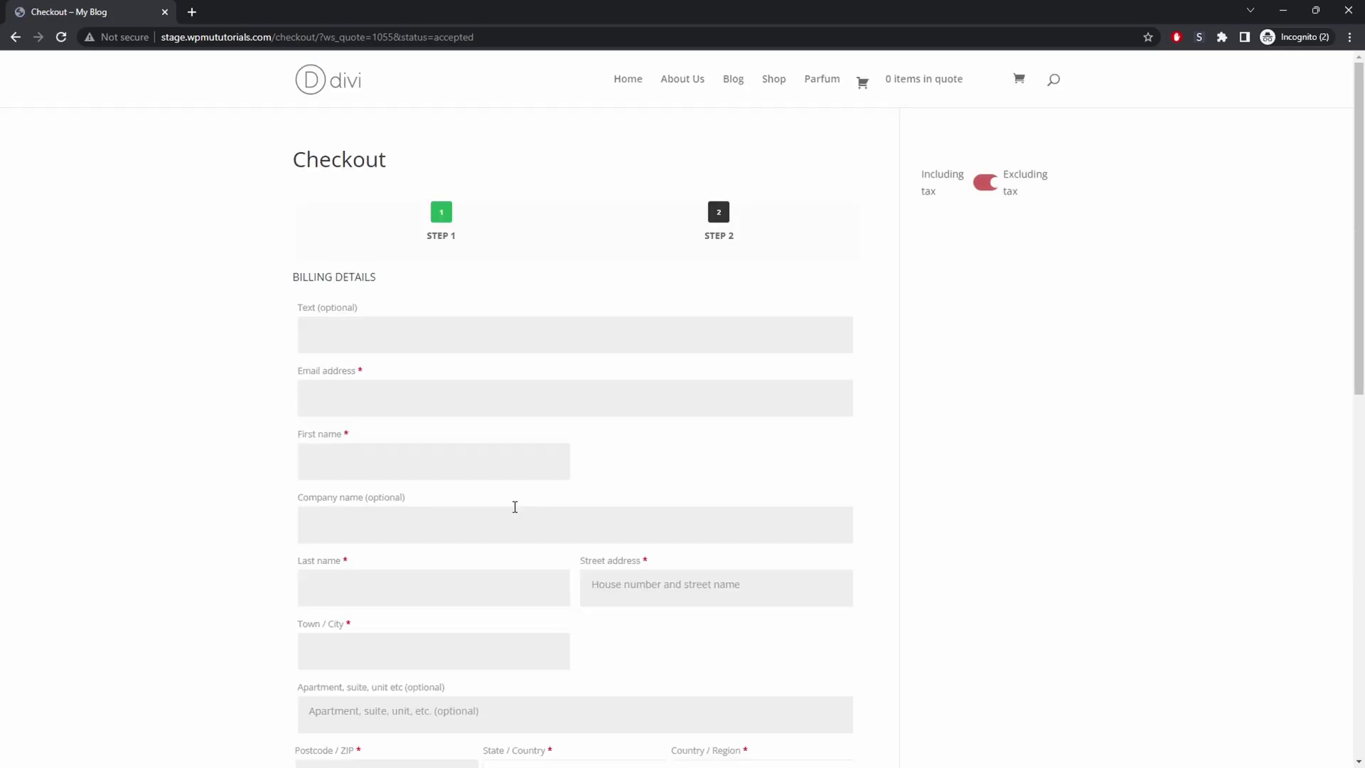
{"action": "scroll", "coordinate": [515, 506], "scroll_direction": "down", "scroll_amount": 8}
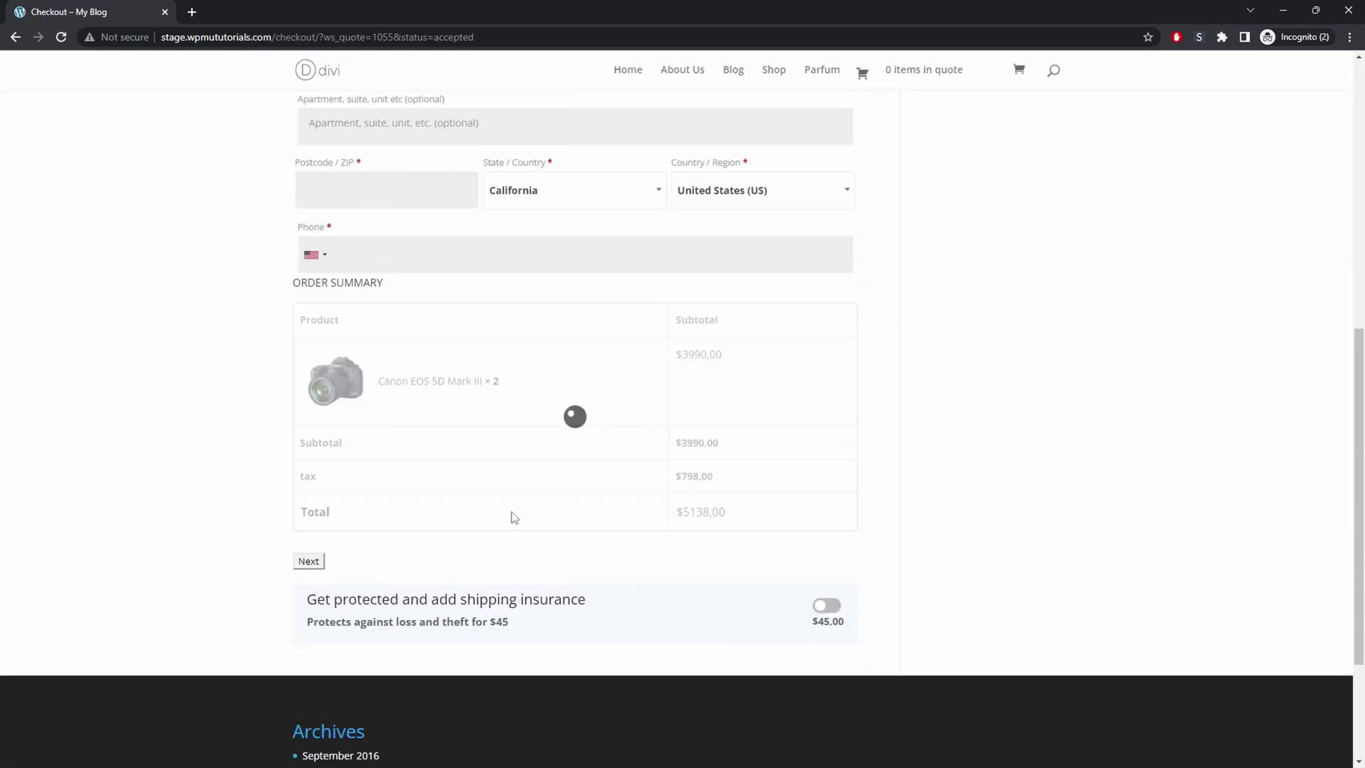